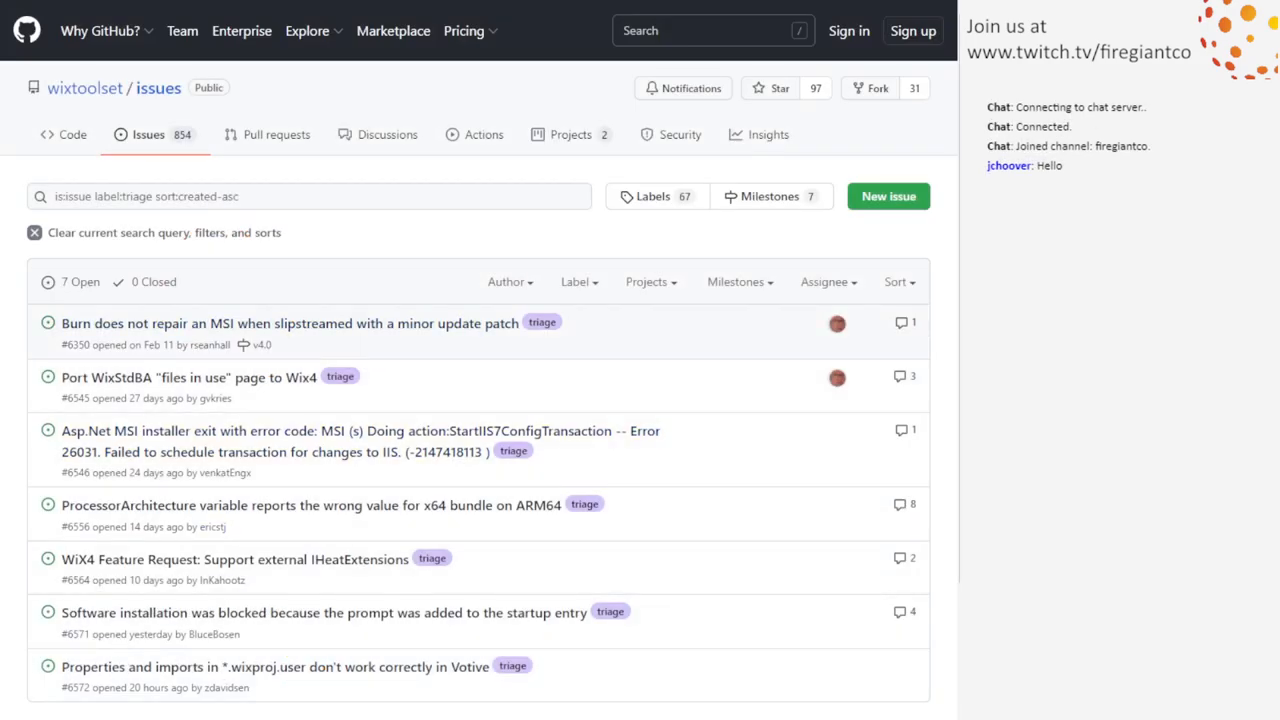
scroll(480, 400, down, 1)
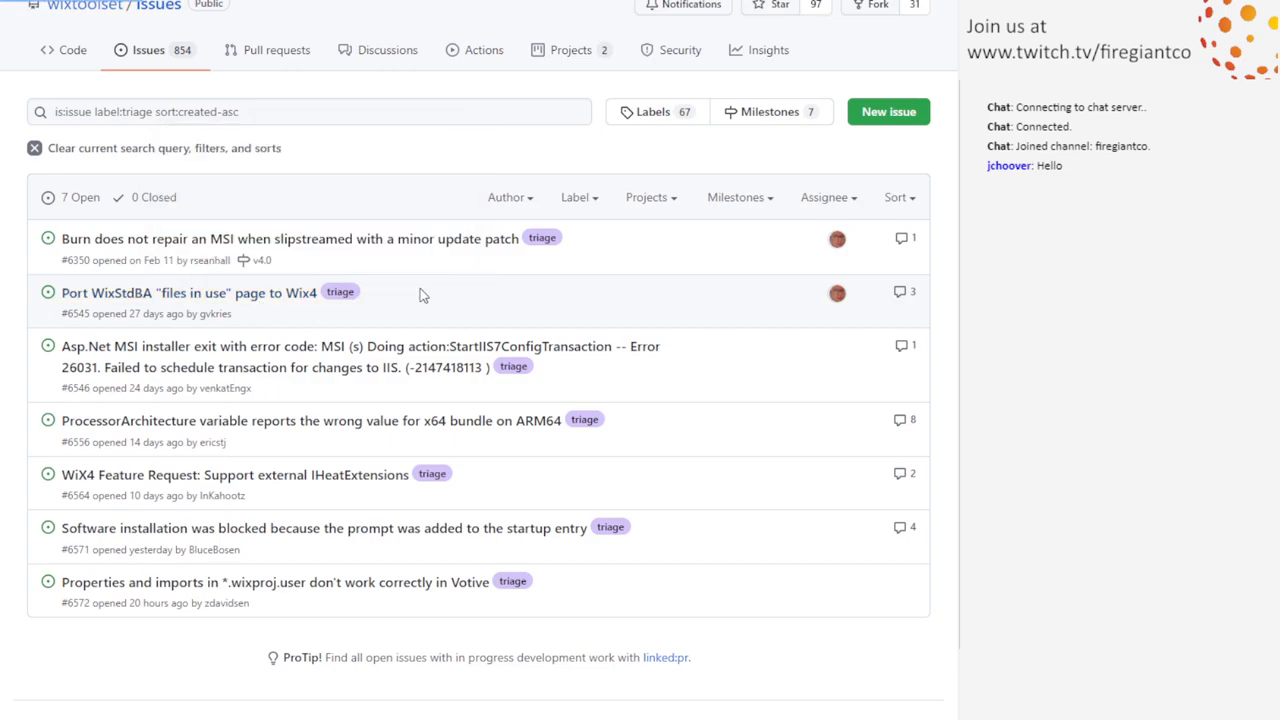
Read issue #6545 on porting the files-in-use page, then go back to the triage list
click(254, 296)
scroll(420, 300, down, 5)
scroll(420, 300, down, 5)
scroll(402, 303, down, 3)
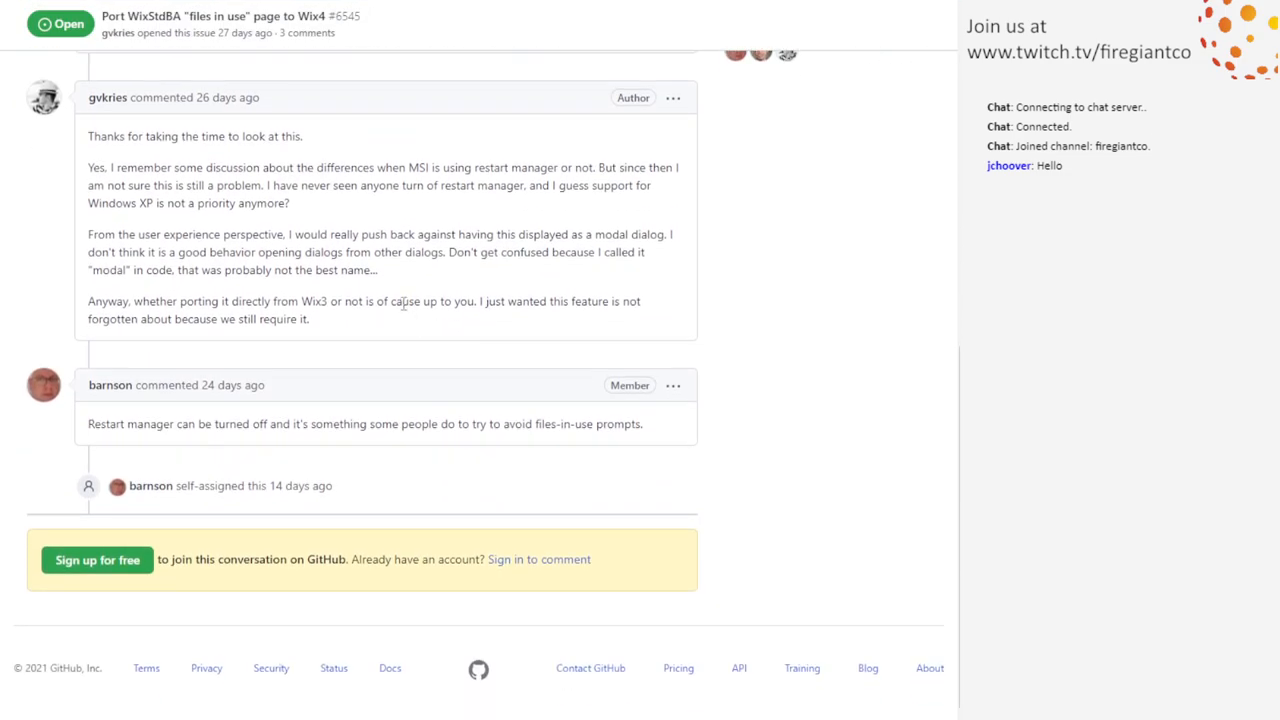
scroll(403, 303, up, 1)
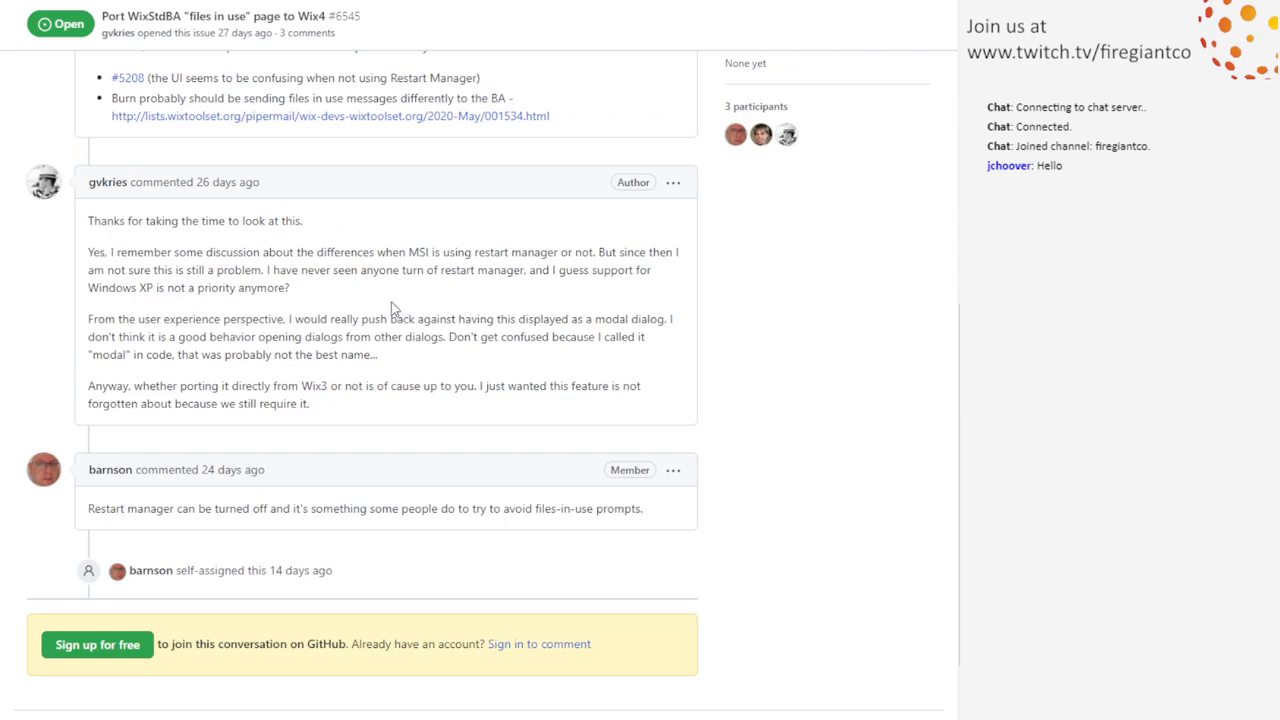
key(alt+Left)
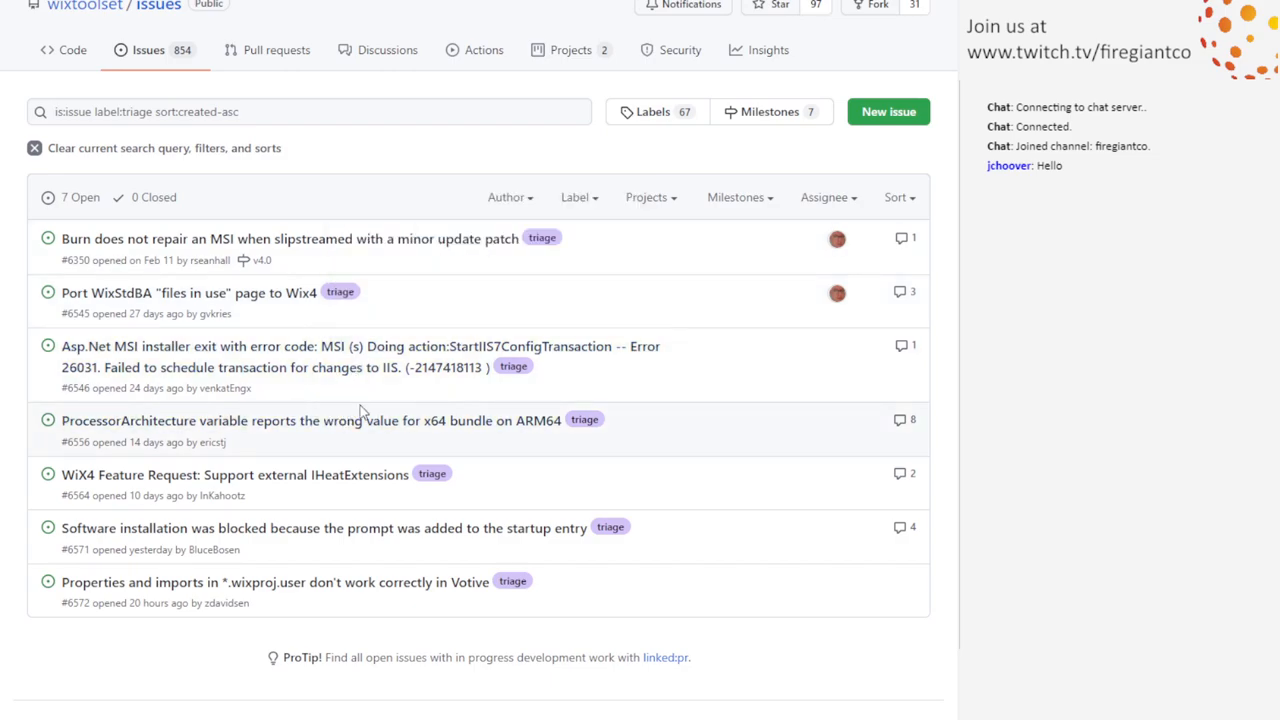
Check issue #6546's reported WiX 1.0.0.0 and Visual Studio 2010 versions, then return to the list
click(352, 368)
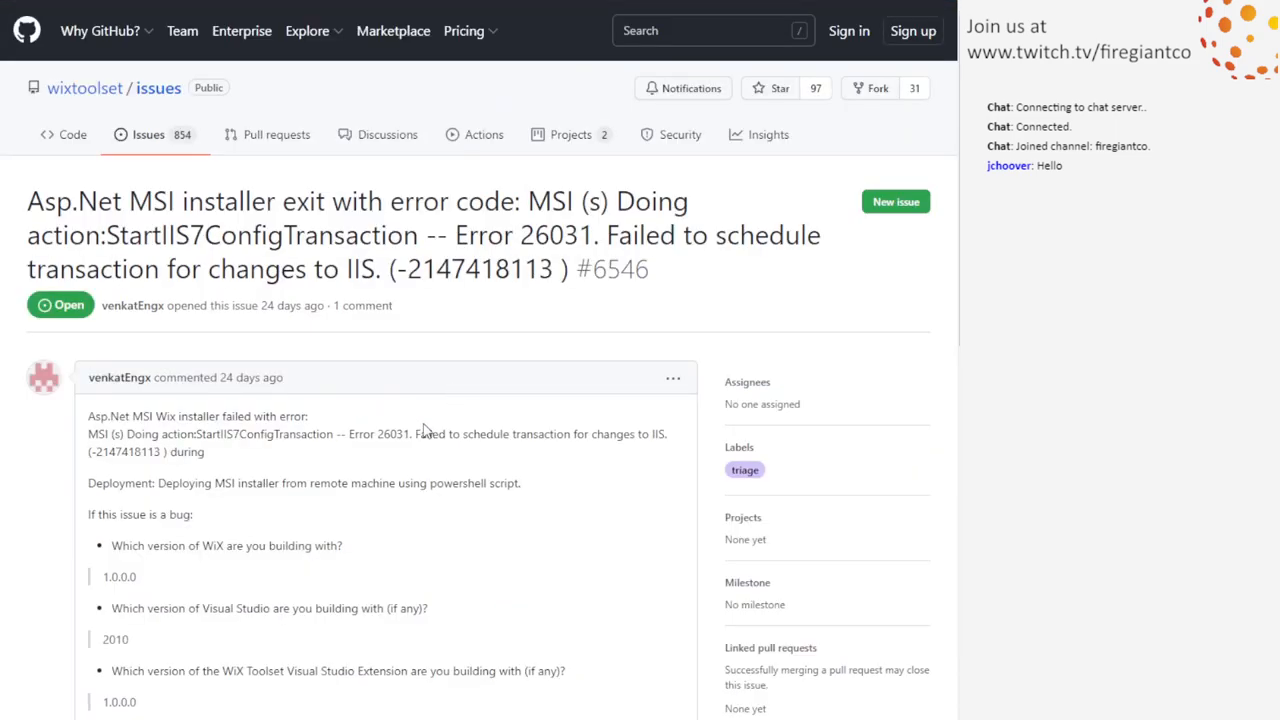
scroll(413, 397, down, 5)
scroll(413, 397, down, 3)
drag(166, 478, 485, 478)
click(507, 495)
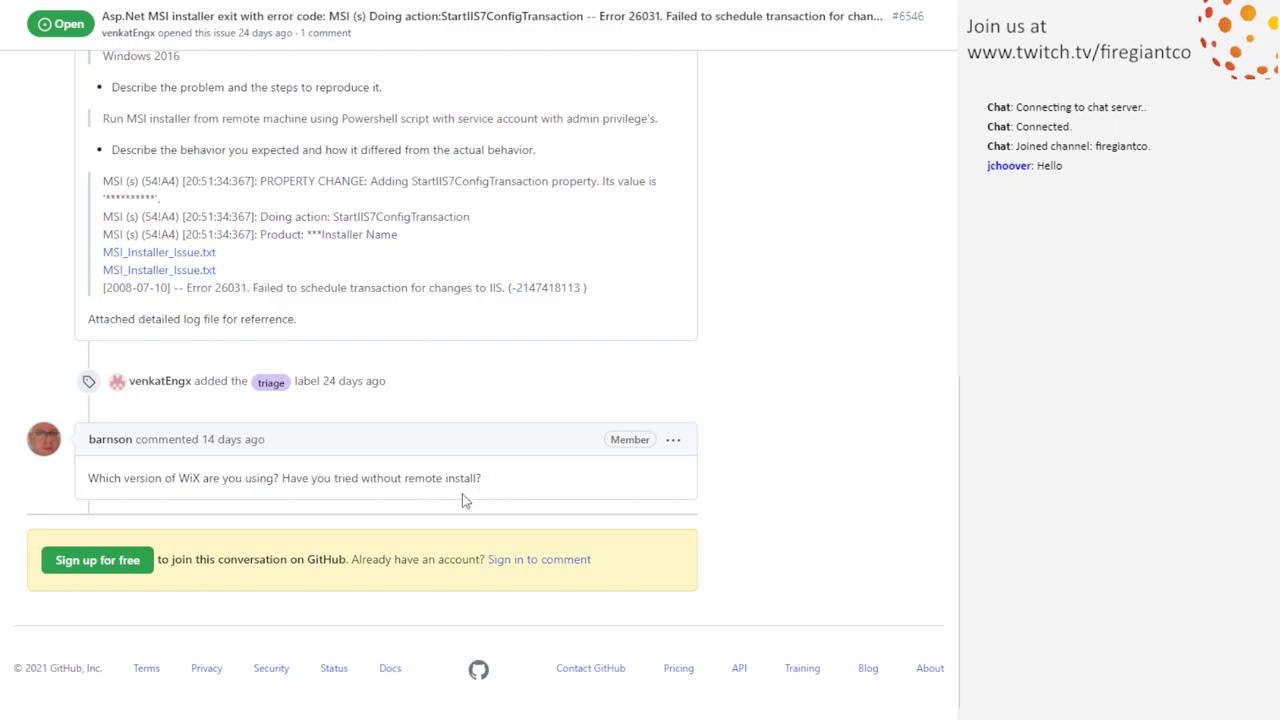
scroll(462, 494, up, 10)
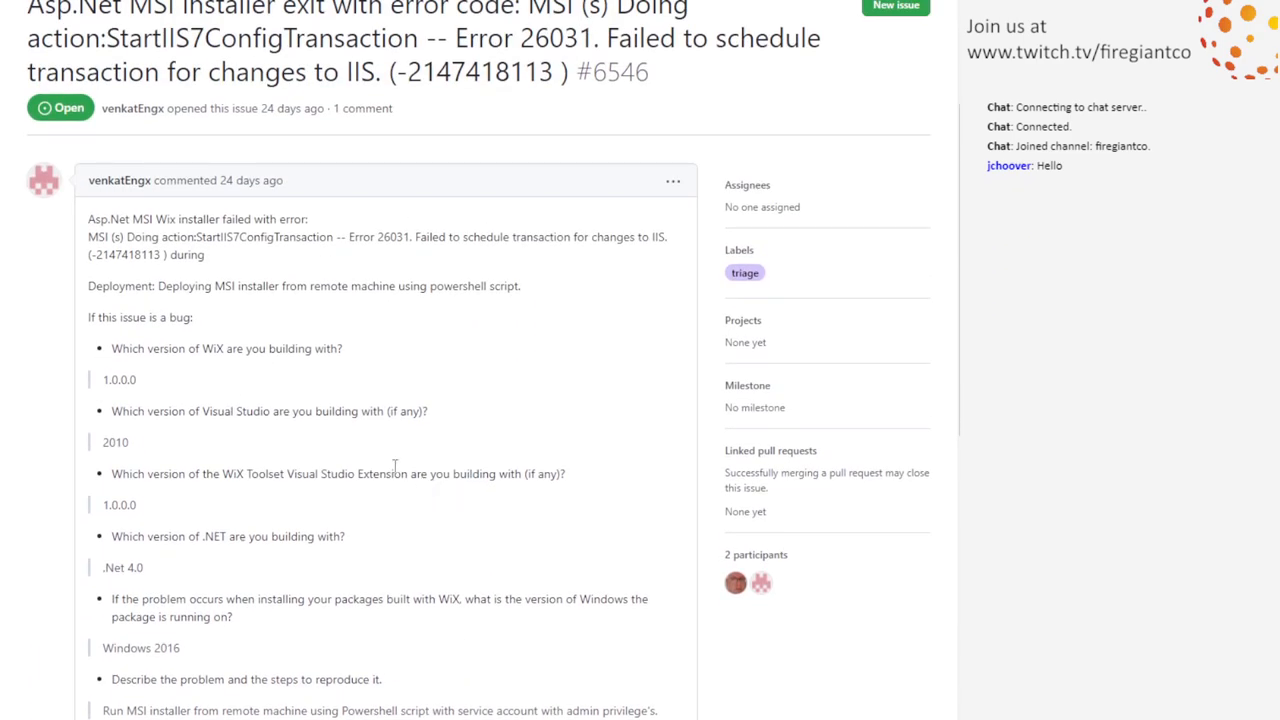
double_click(119, 380)
drag(110, 440, 130, 442)
click(175, 511)
drag(103, 506, 168, 508)
click(365, 460)
key(alt+Left)
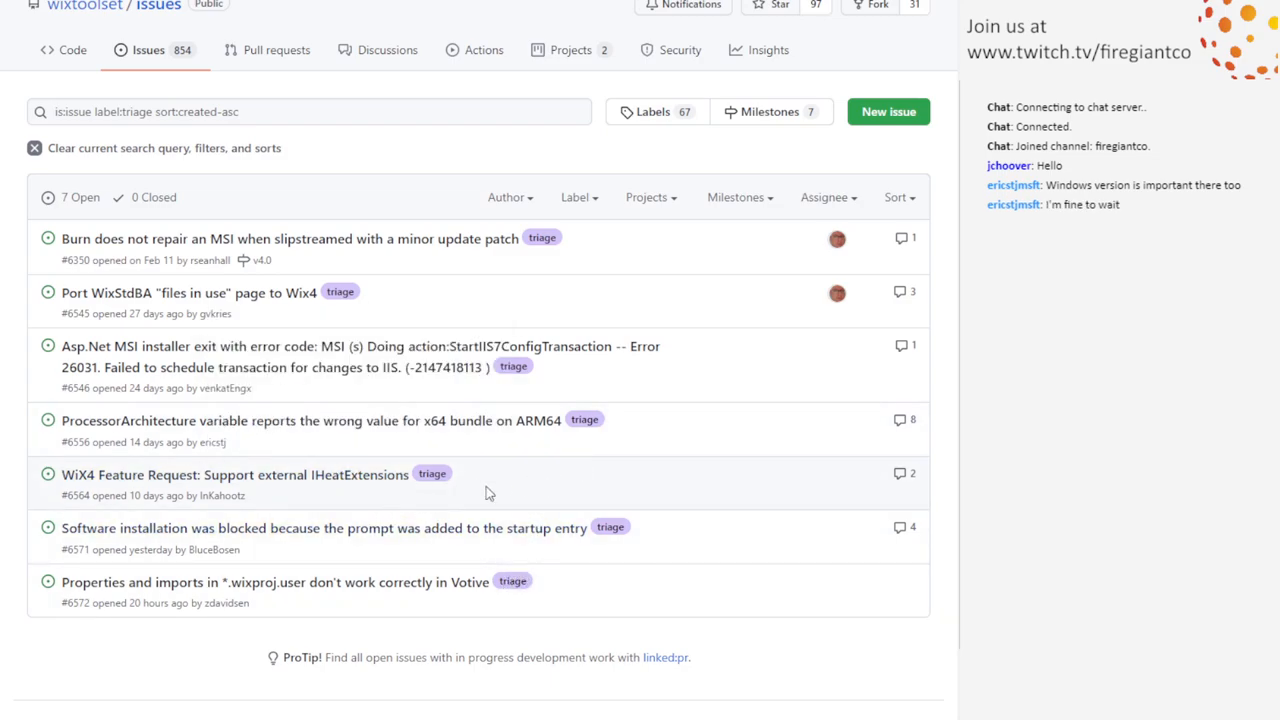
mouse_move(235, 475)
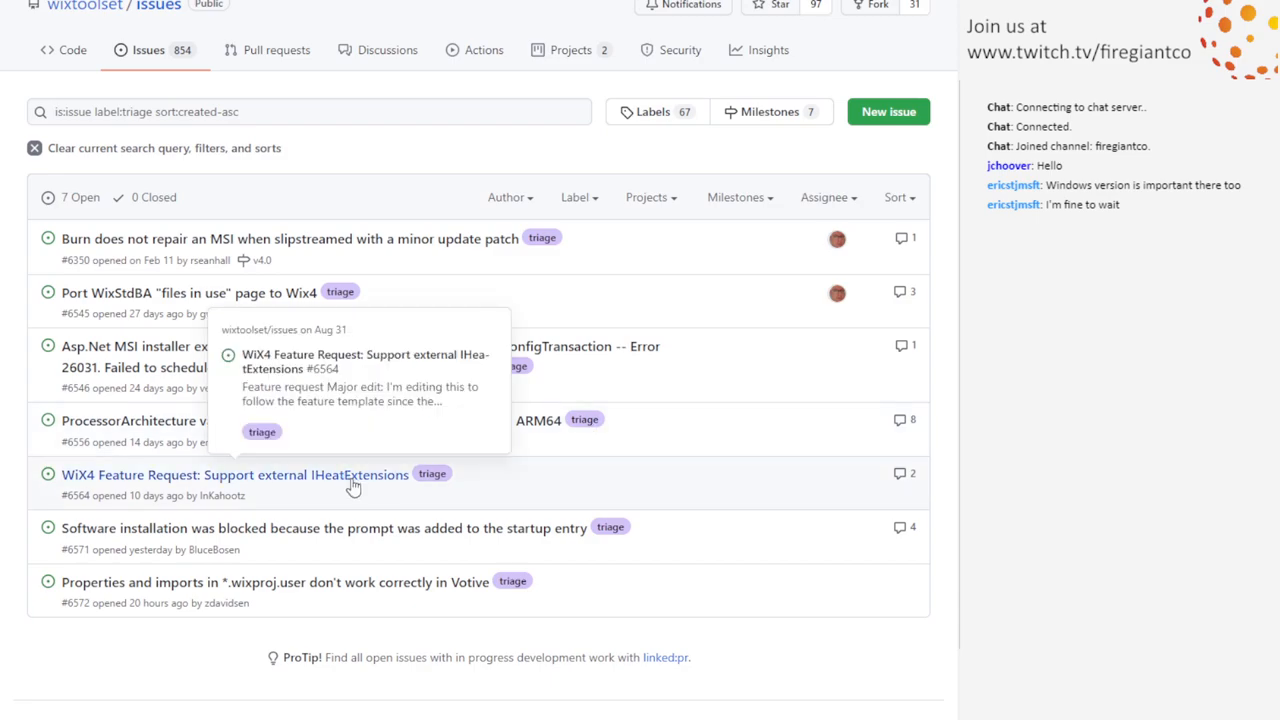
Read issue #6564, the WiX4 request to support external IHeatExtensions
click(352, 478)
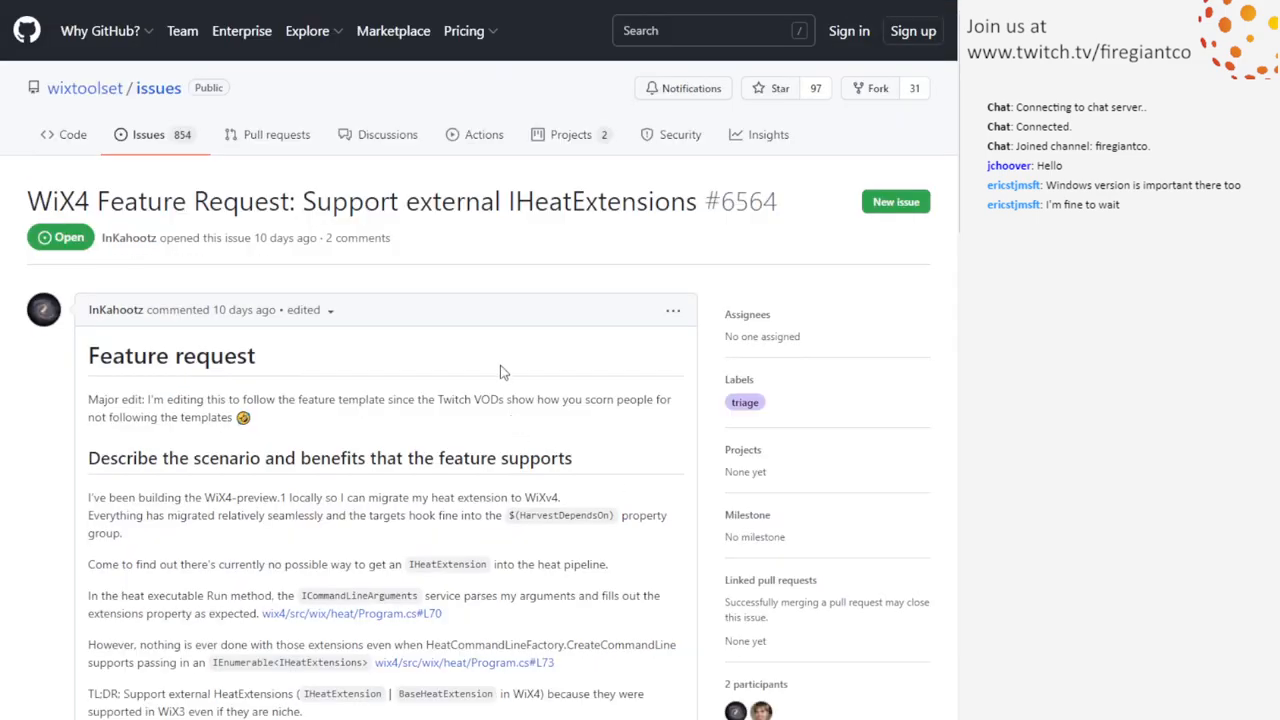
scroll(480, 380, down, 1)
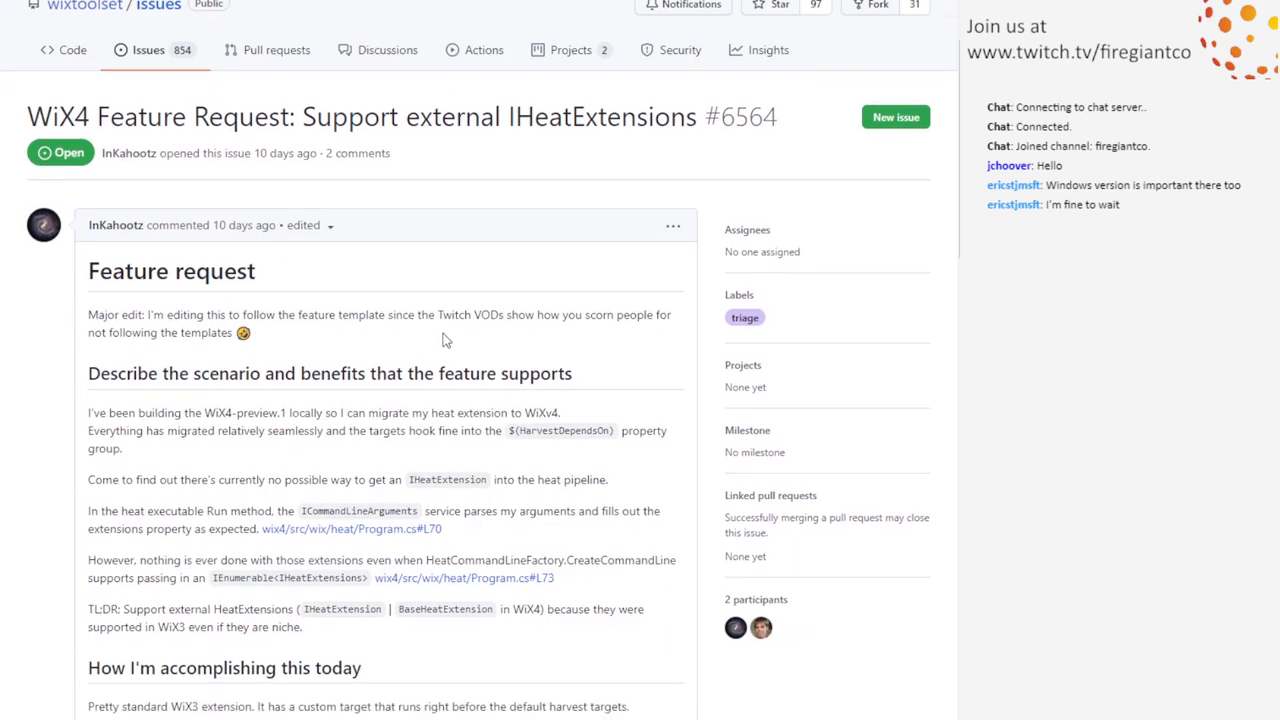
scroll(446, 340, down, 1)
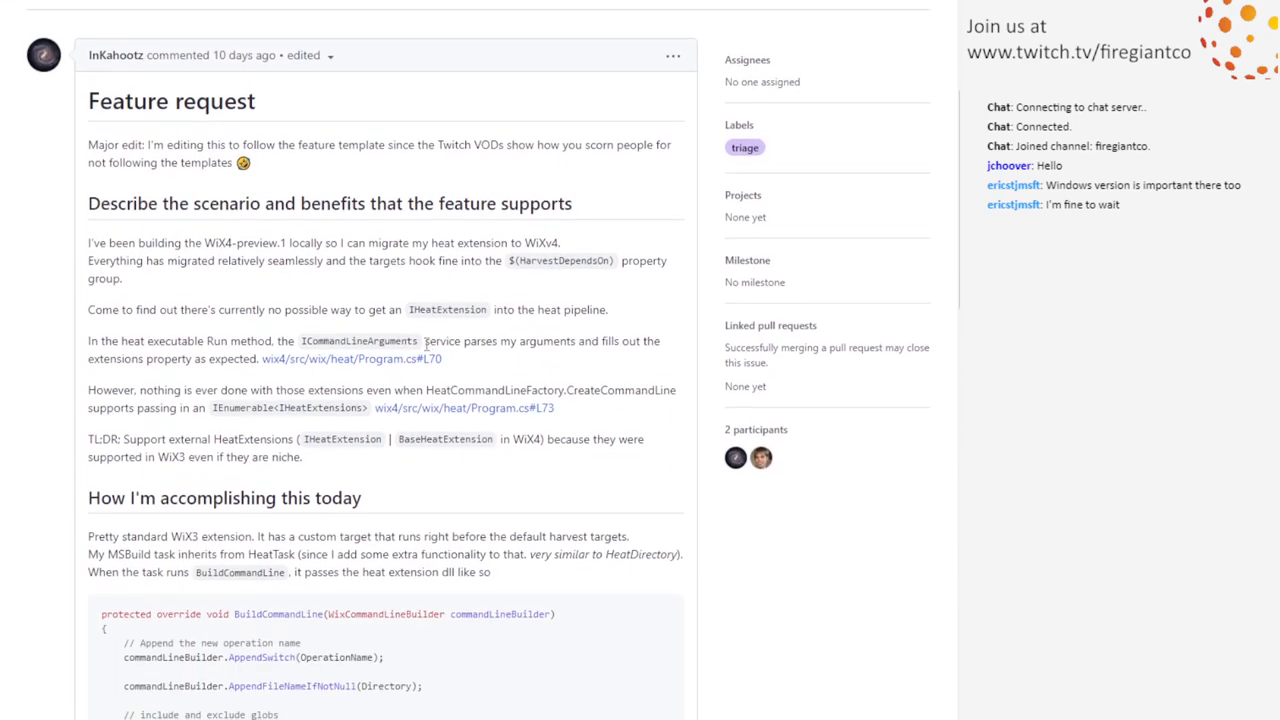
scroll(421, 348, down, 5)
scroll(421, 348, down, 5)
scroll(450, 360, down, 3)
scroll(520, 368, down, 3)
scroll(520, 368, down, 2)
scroll(520, 368, up, 5)
scroll(525, 370, up, 2)
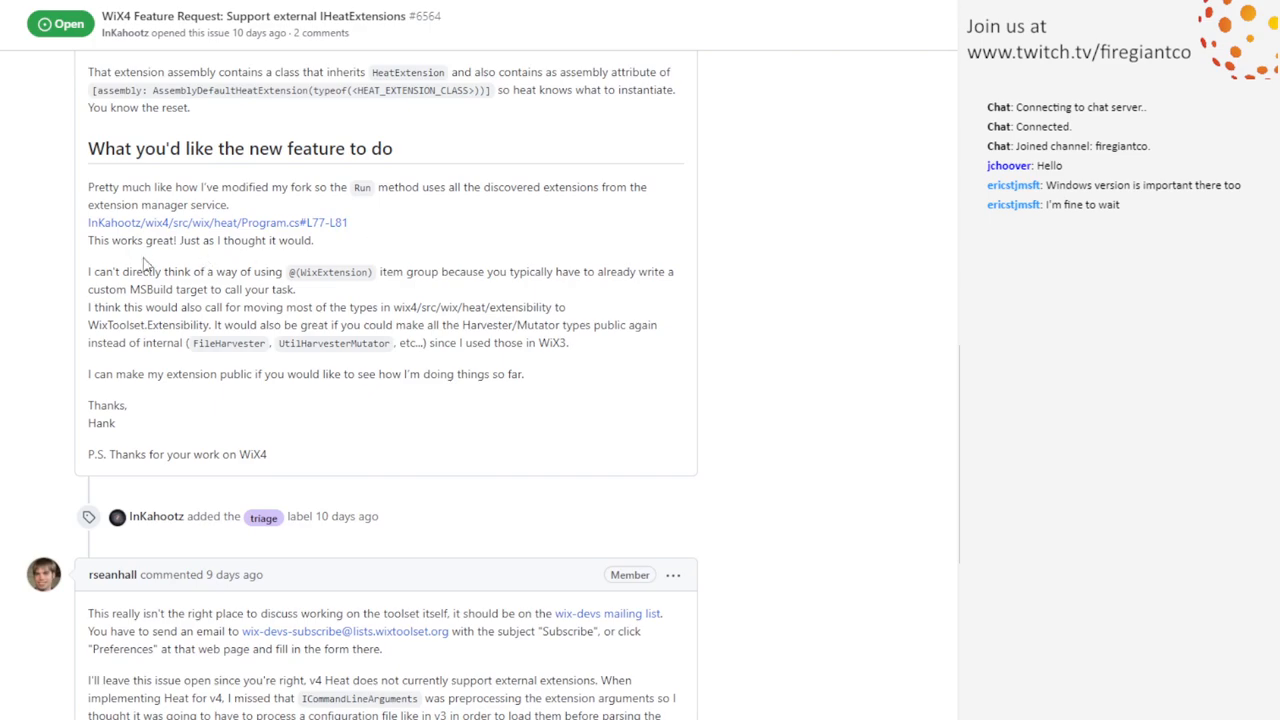
scroll(519, 303, down, 4)
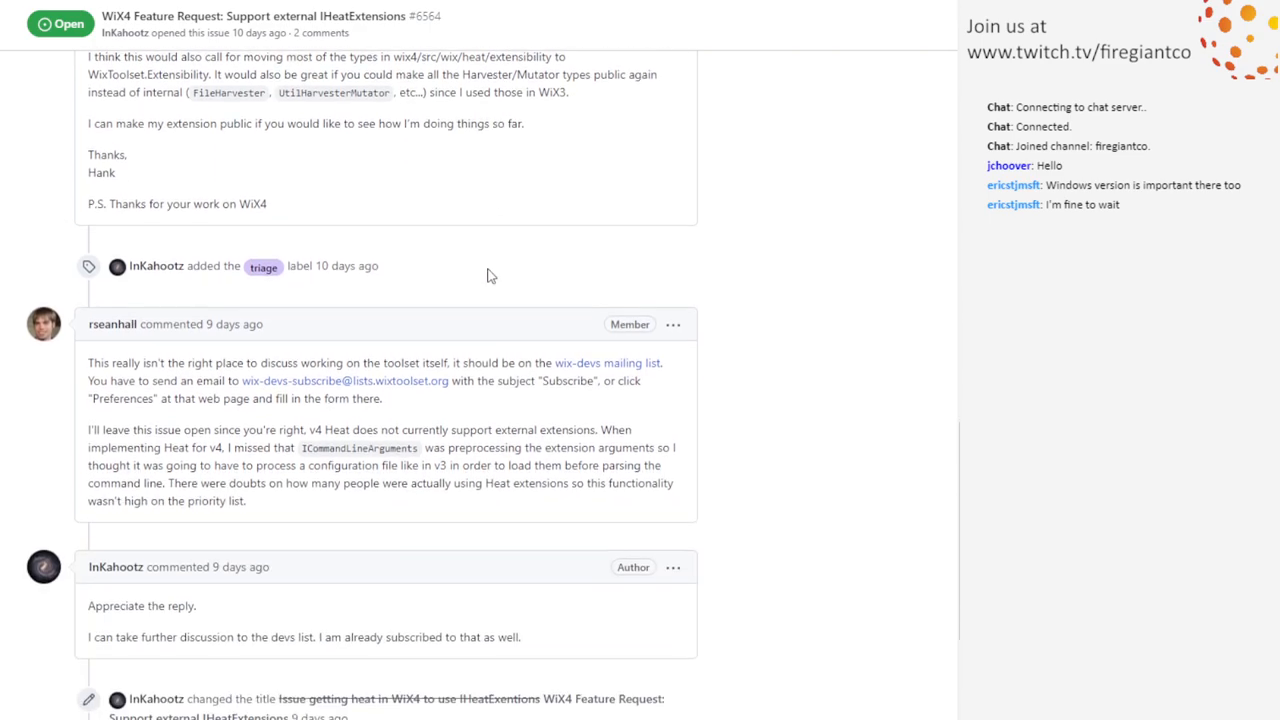
scroll(515, 360, down, 3)
scroll(513, 371, down, 3)
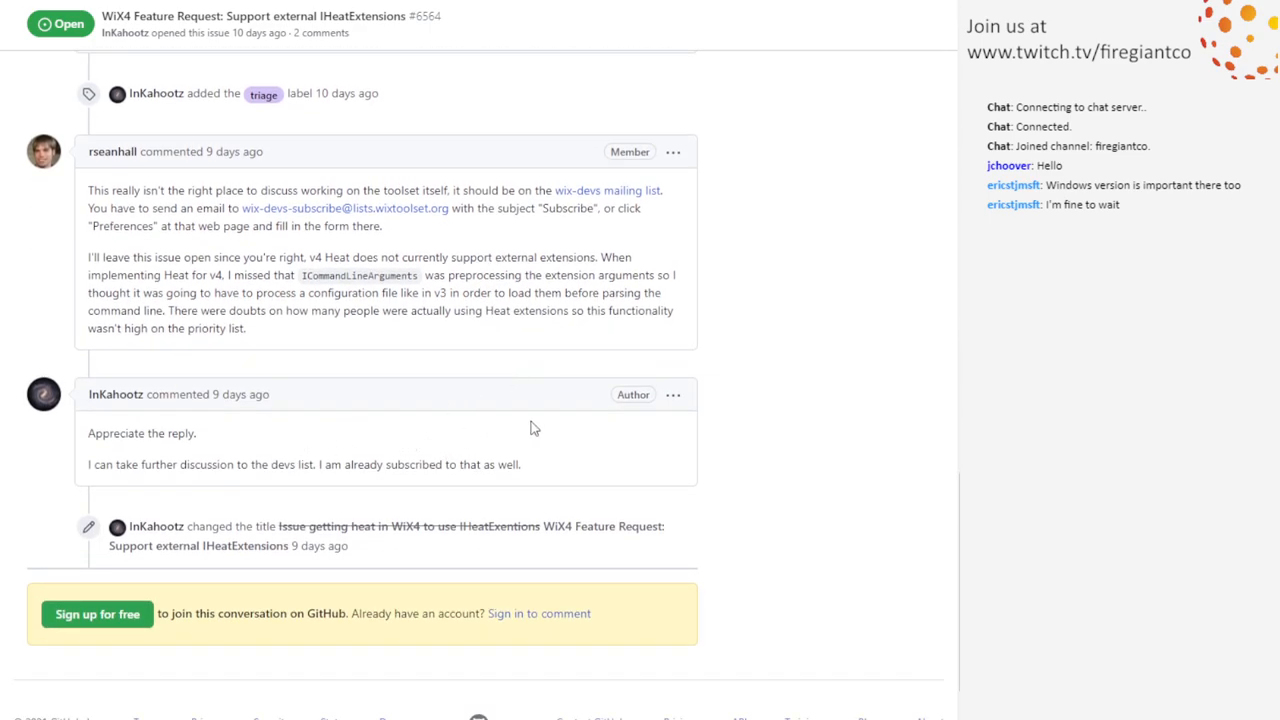
scroll(534, 427, up, 1)
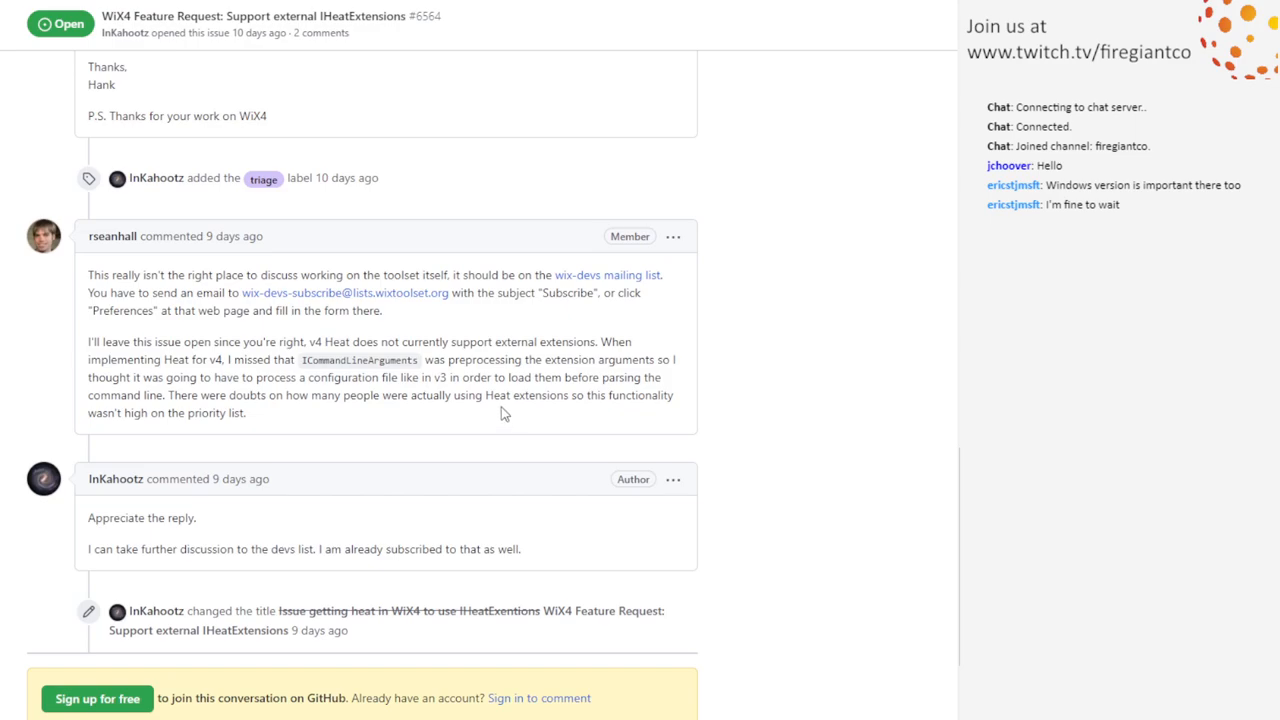
scroll(504, 413, up, 2)
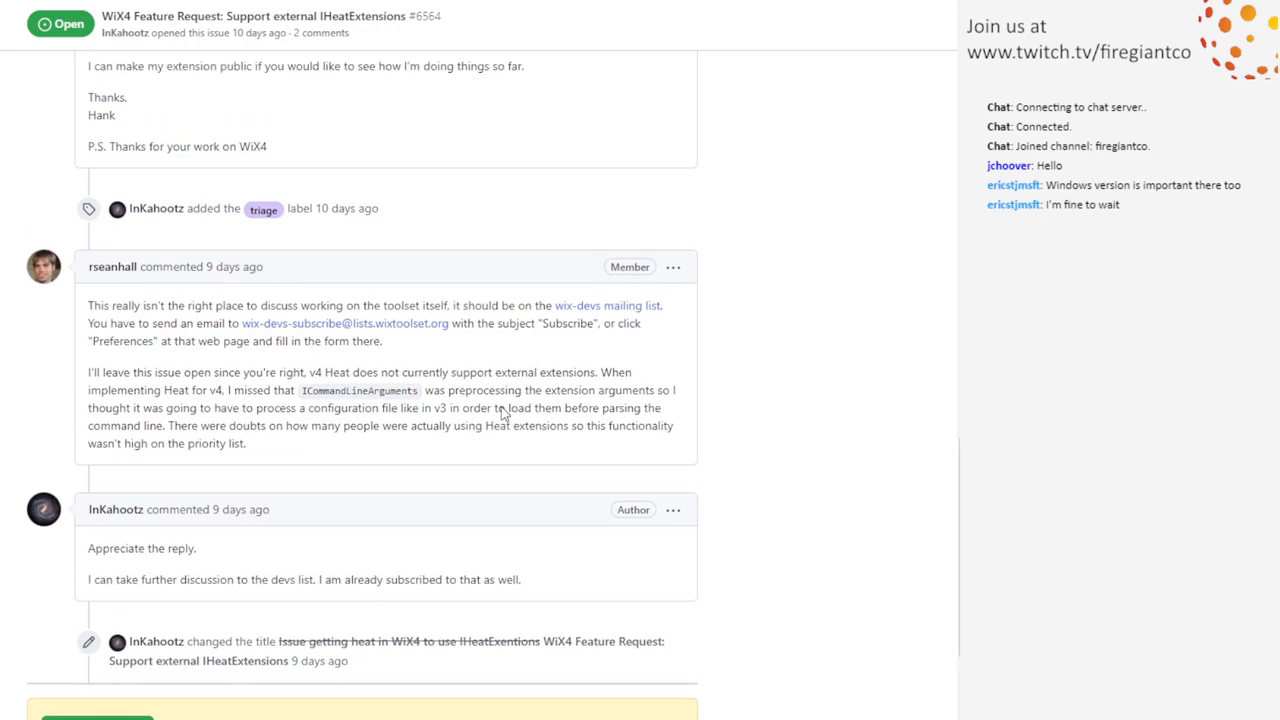
scroll(504, 413, up, 6)
scroll(504, 413, up, 2)
scroll(504, 413, up, 2)
scroll(506, 405, up, 2)
scroll(506, 405, up, 4)
scroll(498, 285, up, 3)
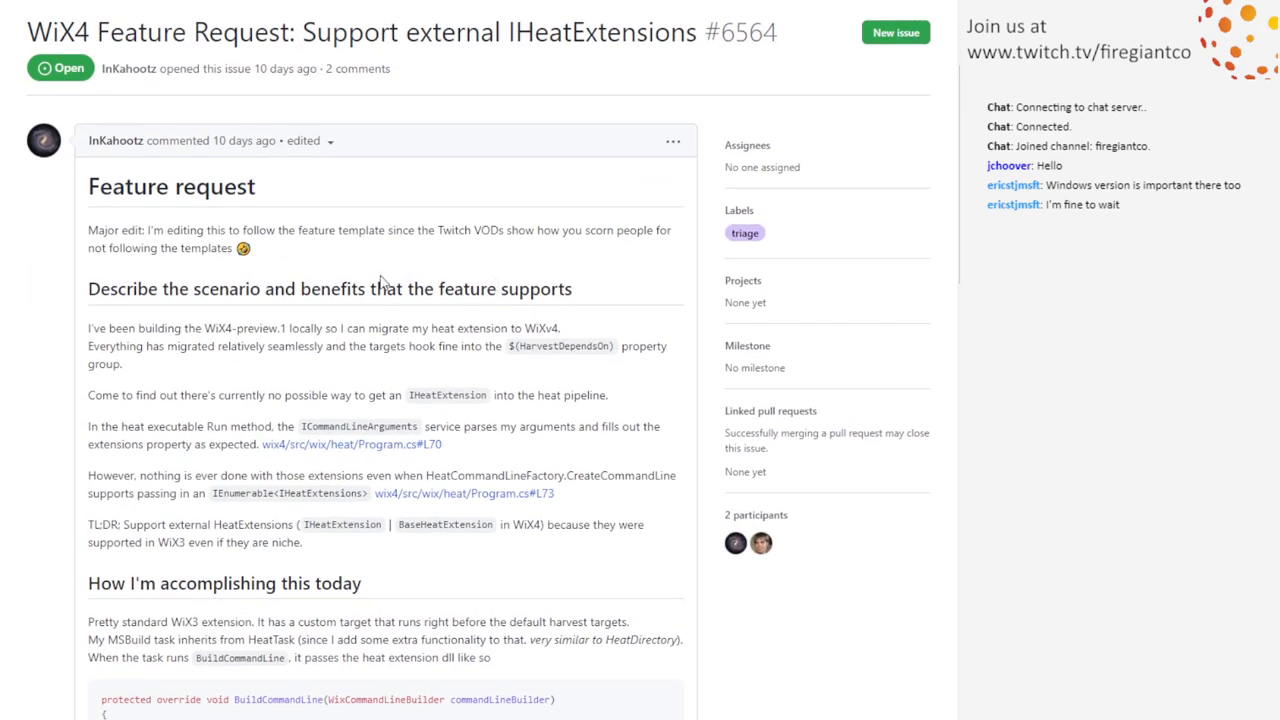
scroll(430, 278, down, 2)
scroll(460, 315, down, 2)
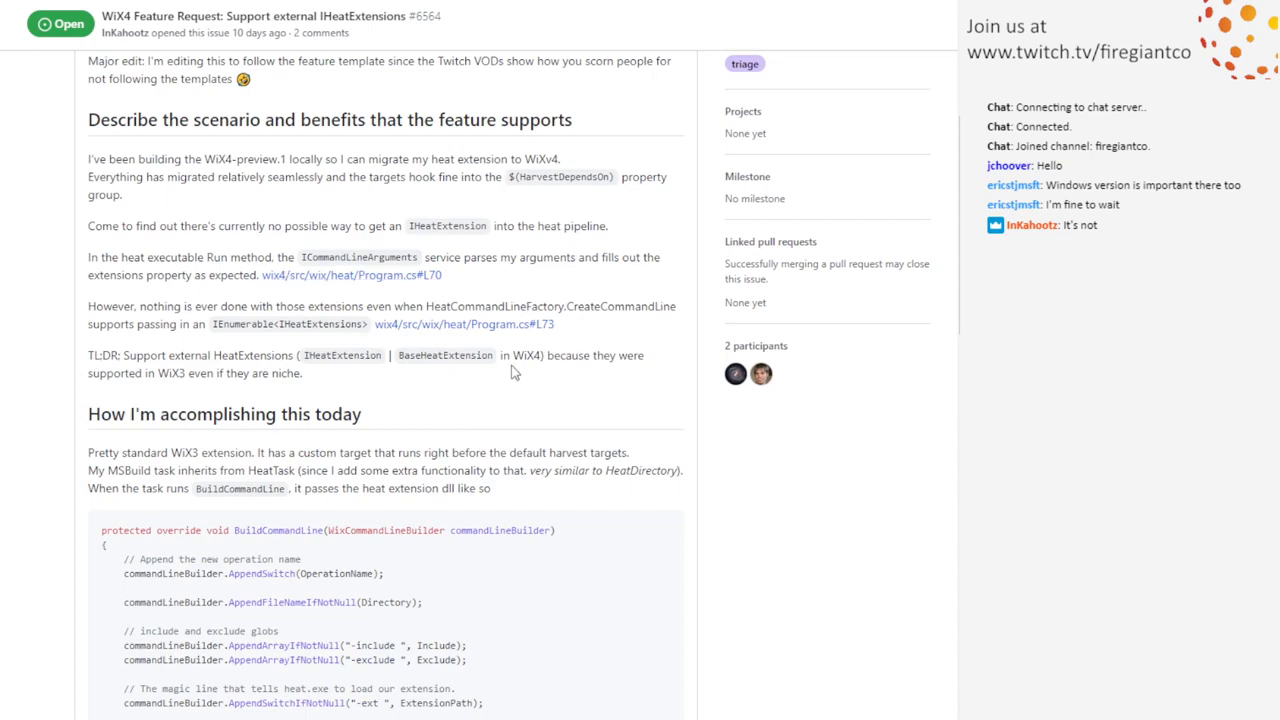
scroll(550, 375, down, 1)
scroll(550, 375, down, 1)
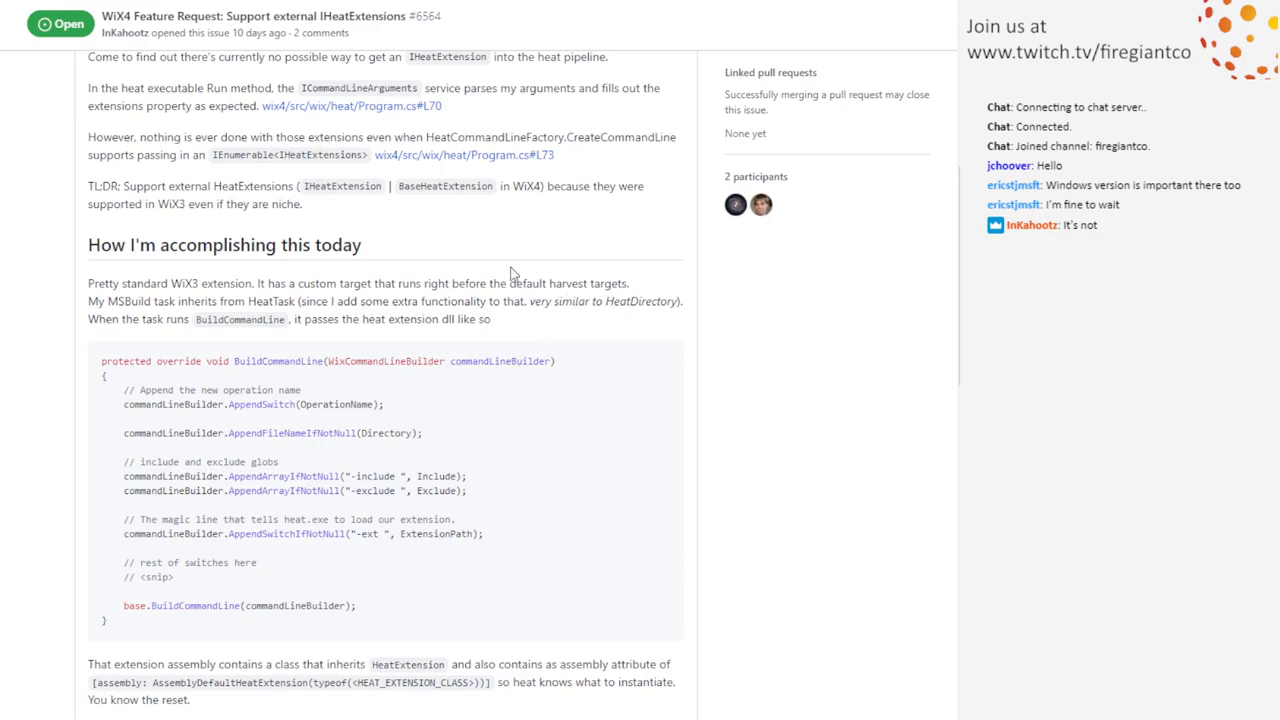
scroll(510, 271, down, 1)
scroll(510, 380, down, 1)
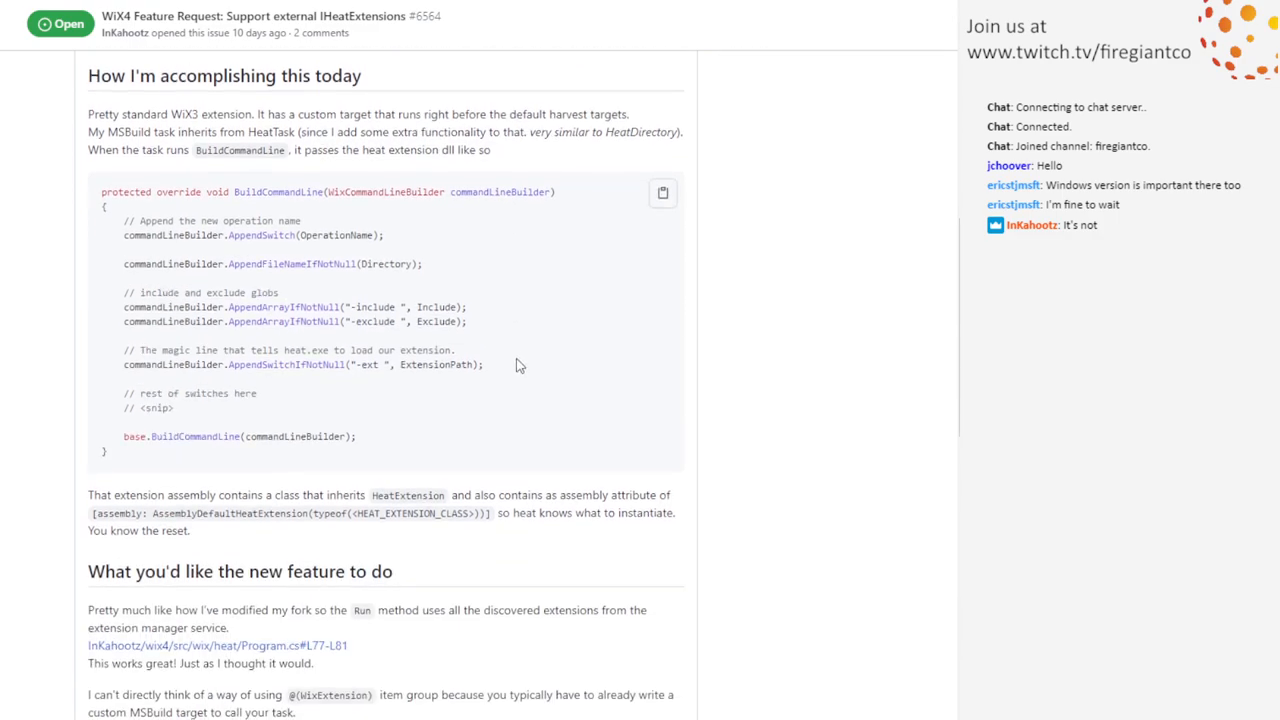
scroll(538, 355, down, 1)
scroll(560, 360, down, 1)
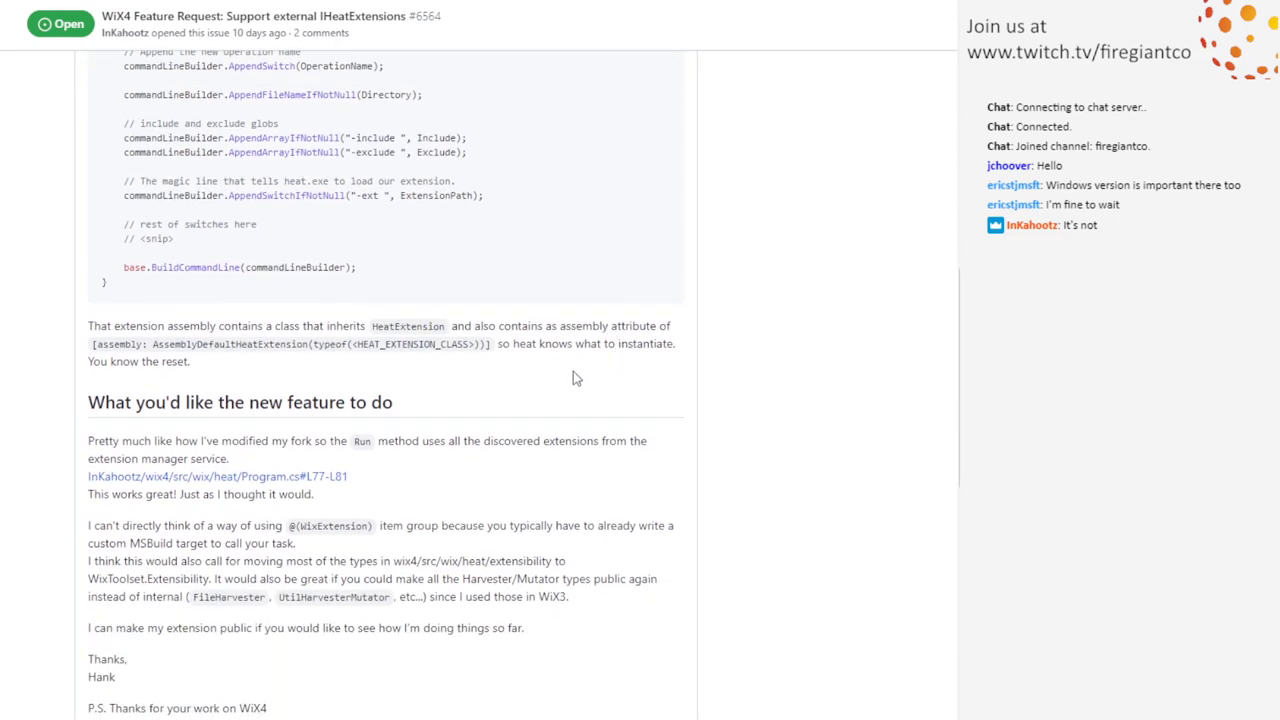
scroll(440, 318, down, 1)
scroll(540, 305, down, 1)
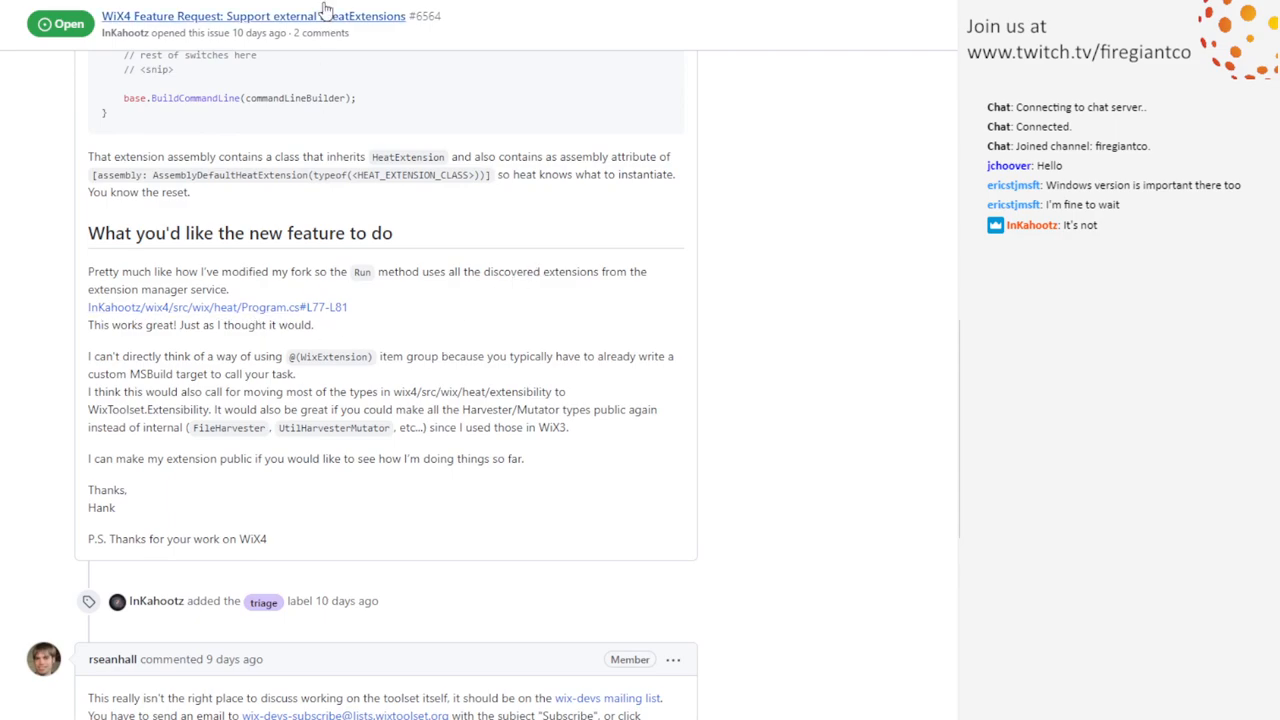
click(217, 307)
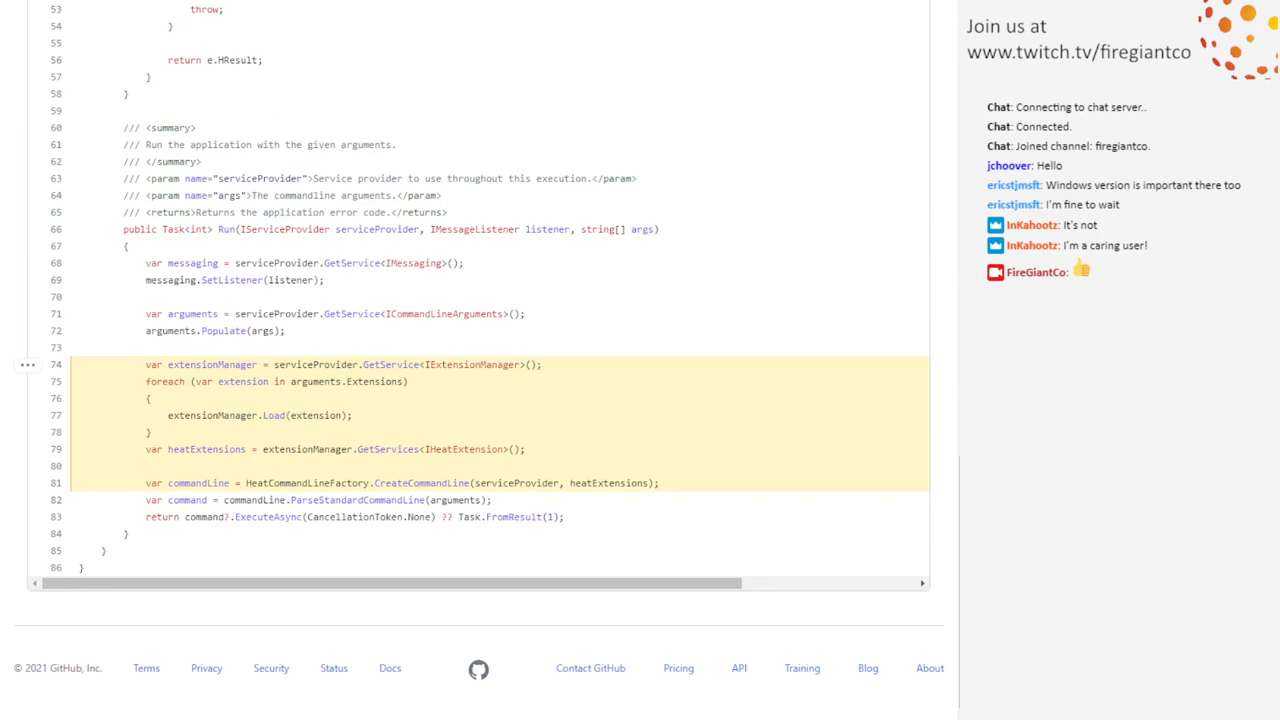
key(alt+Left)
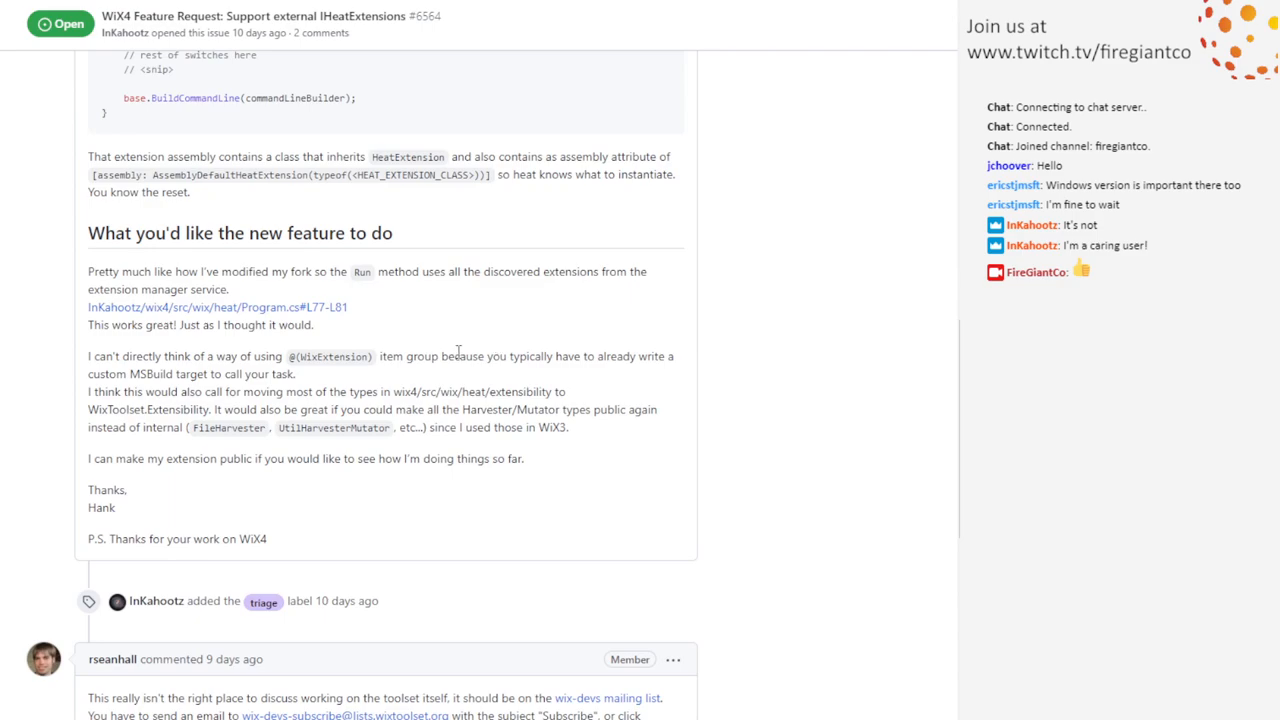
scroll(460, 350, down, 3)
scroll(440, 346, down, 3)
scroll(438, 346, down, 2)
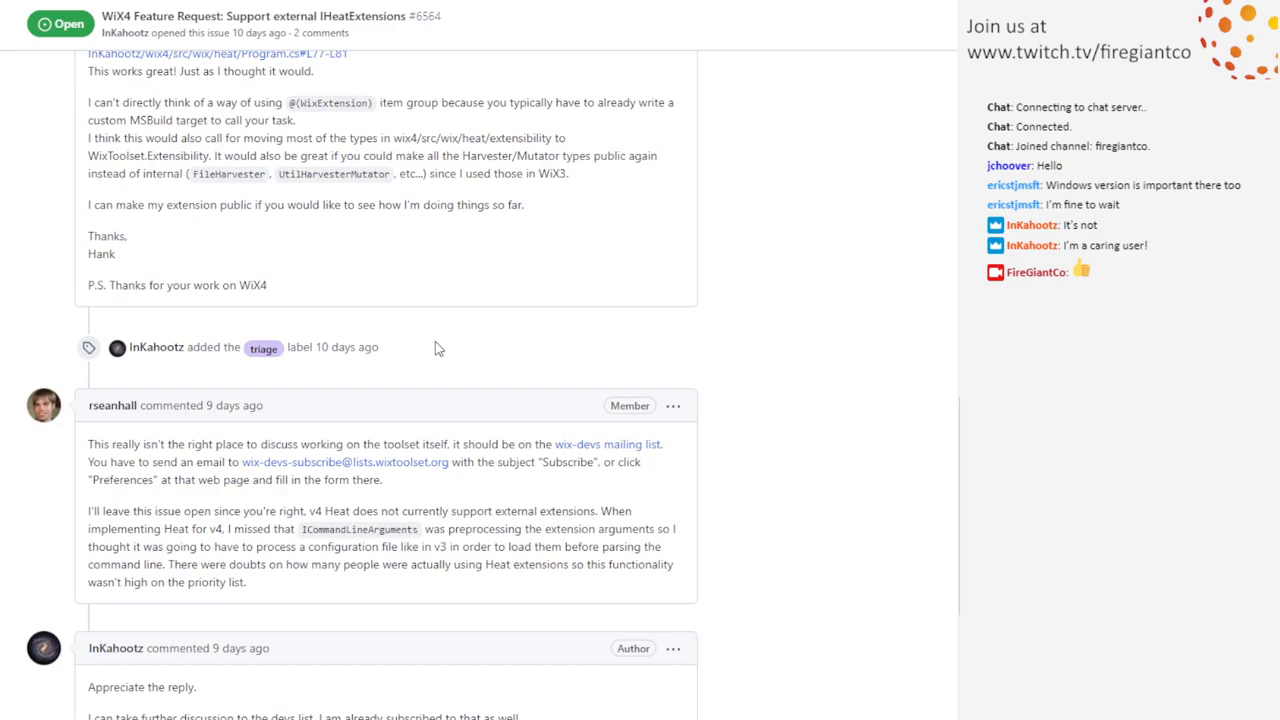
scroll(435, 348, down, 2)
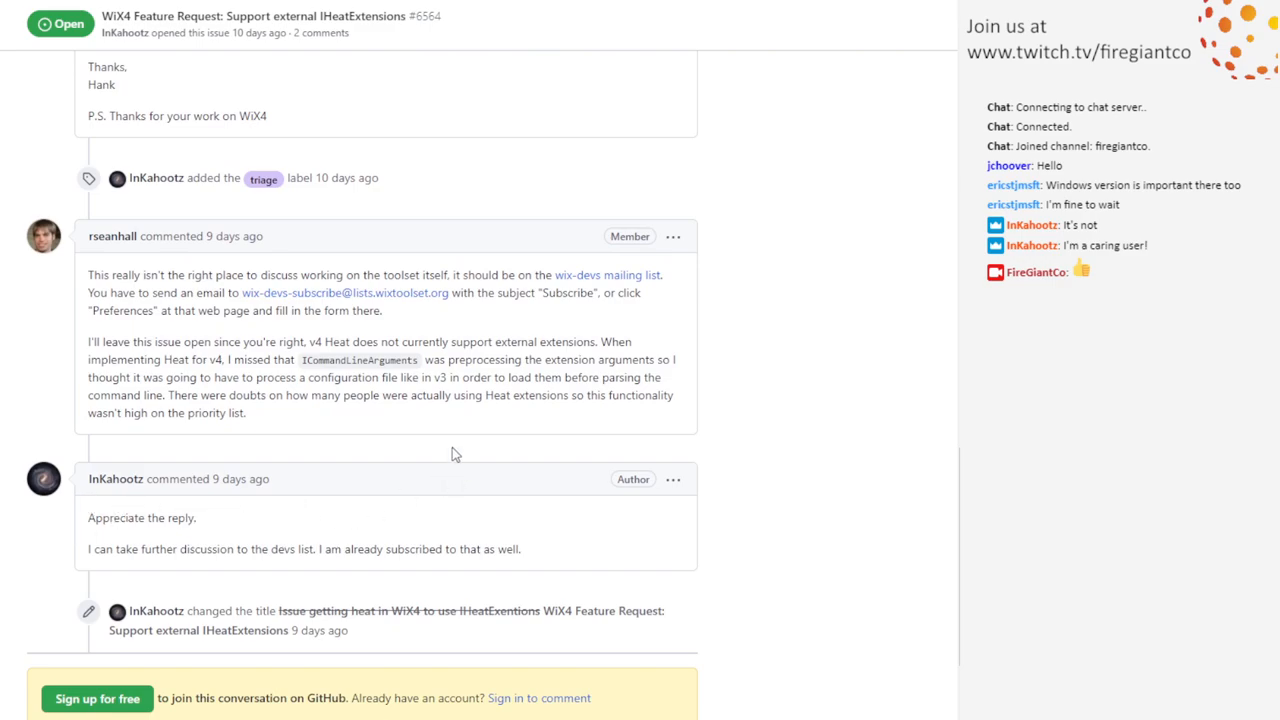
scroll(451, 447, up, 5)
scroll(424, 432, up, 4)
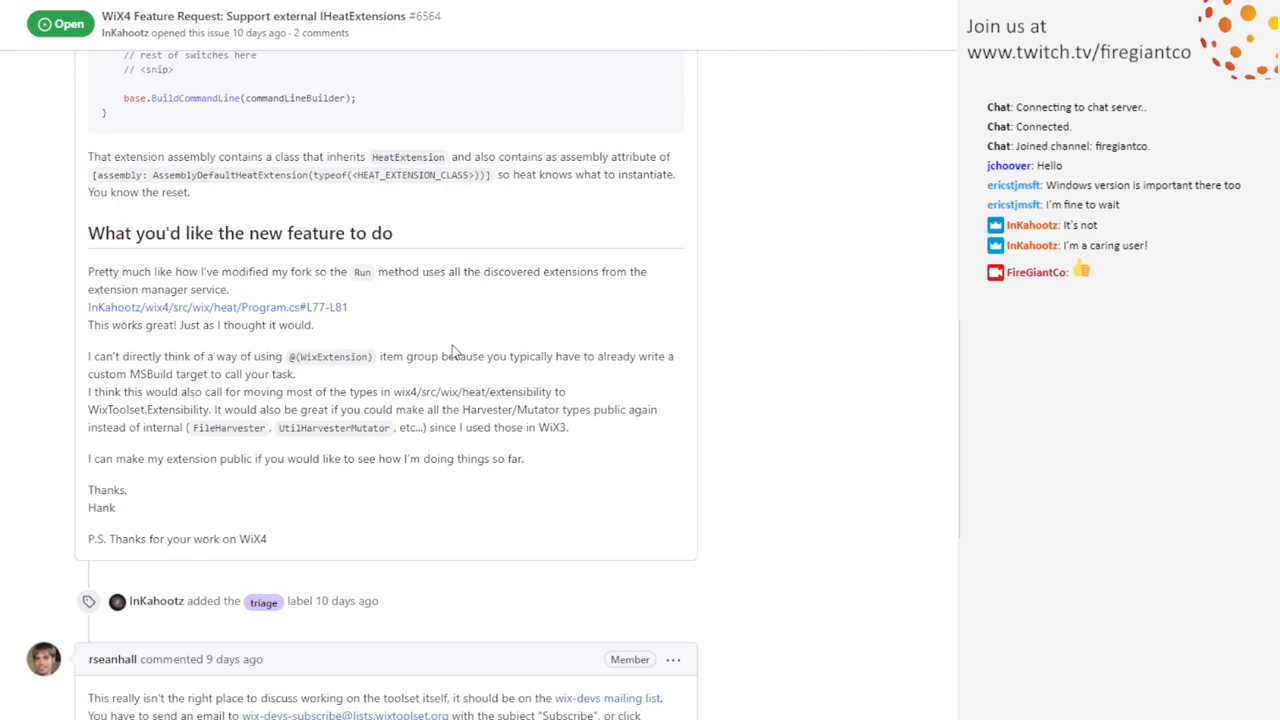
scroll(455, 355, down, 2)
scroll(460, 360, down, 2)
scroll(492, 524, down, 1)
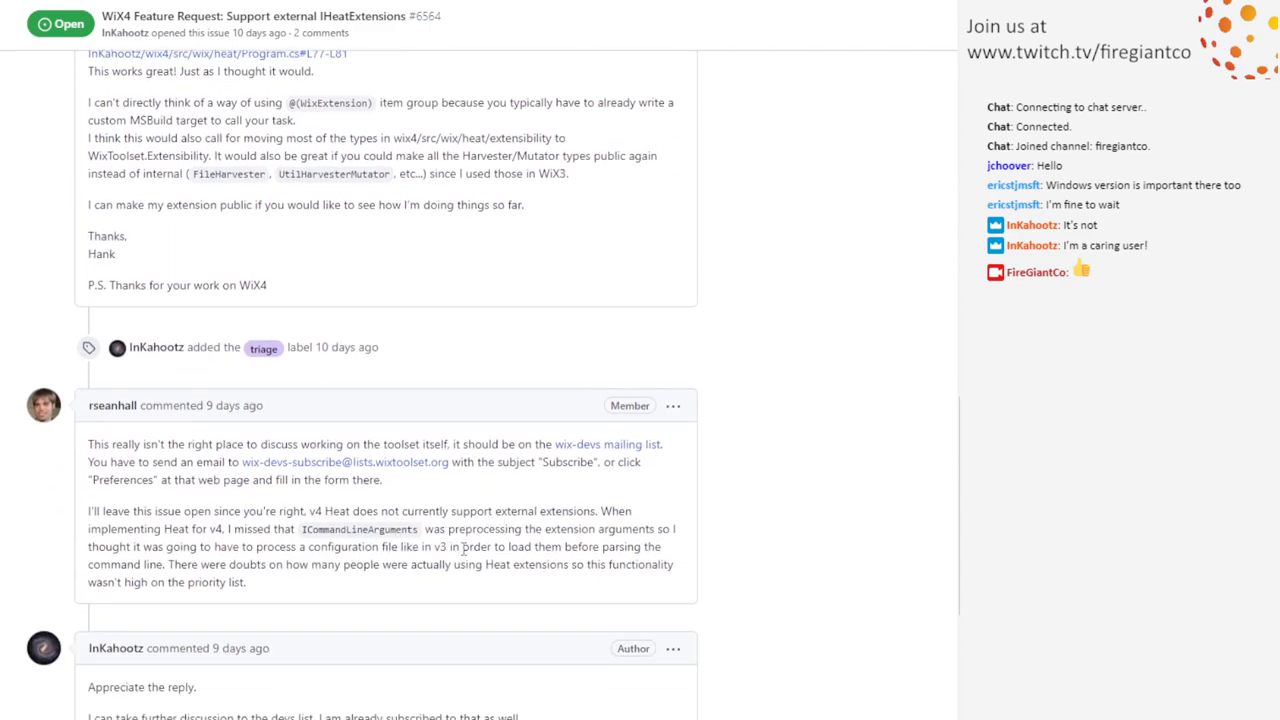
scroll(495, 548, up, 2)
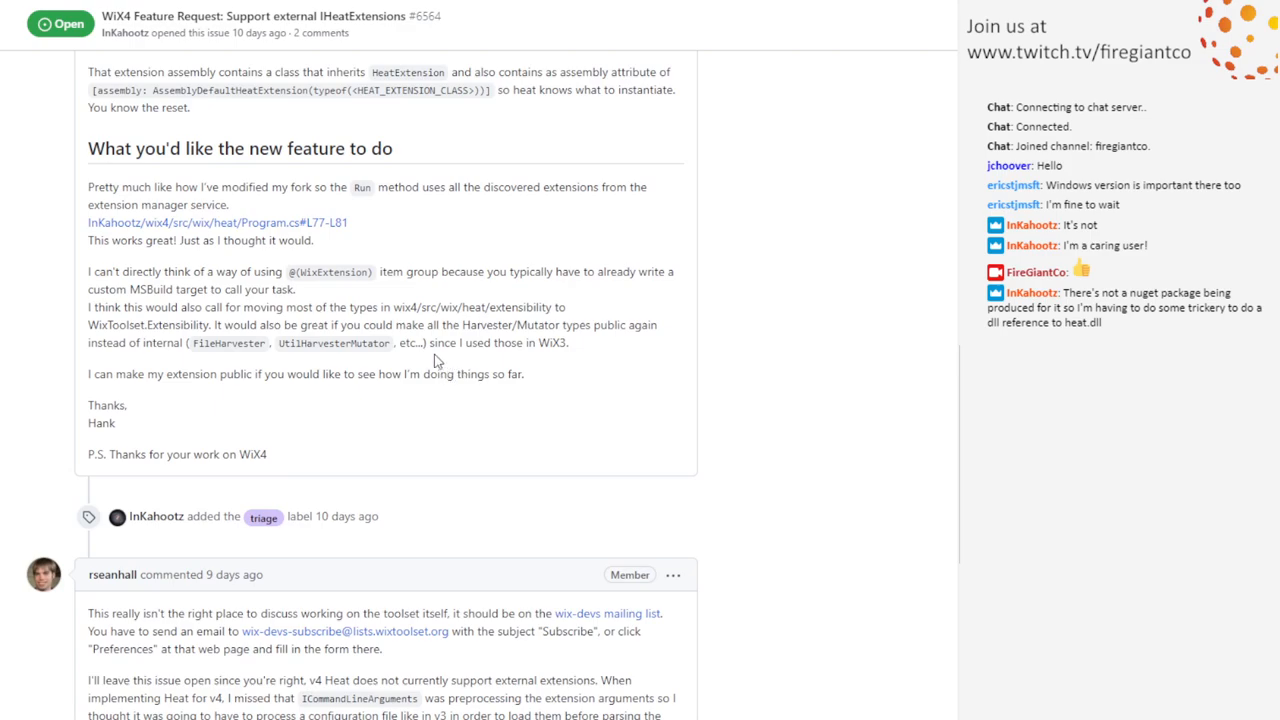
scroll(409, 358, up, 5)
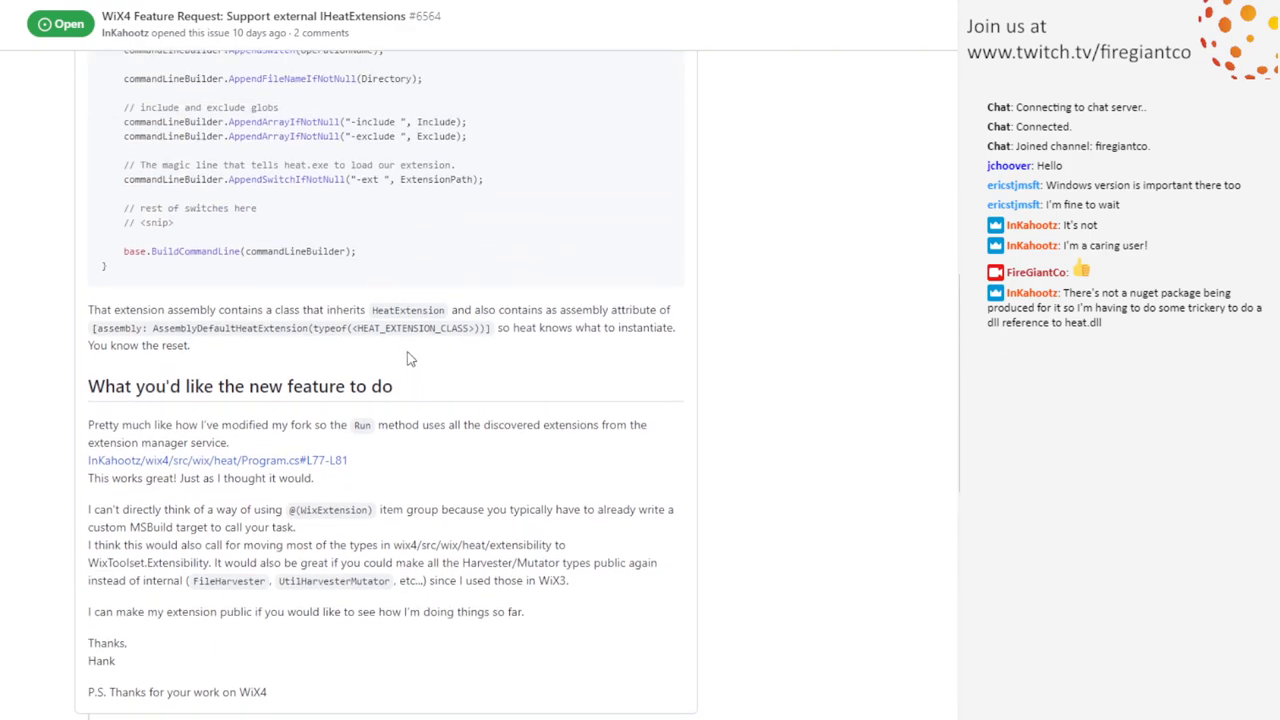
scroll(409, 358, up, 5)
scroll(400, 360, up, 5)
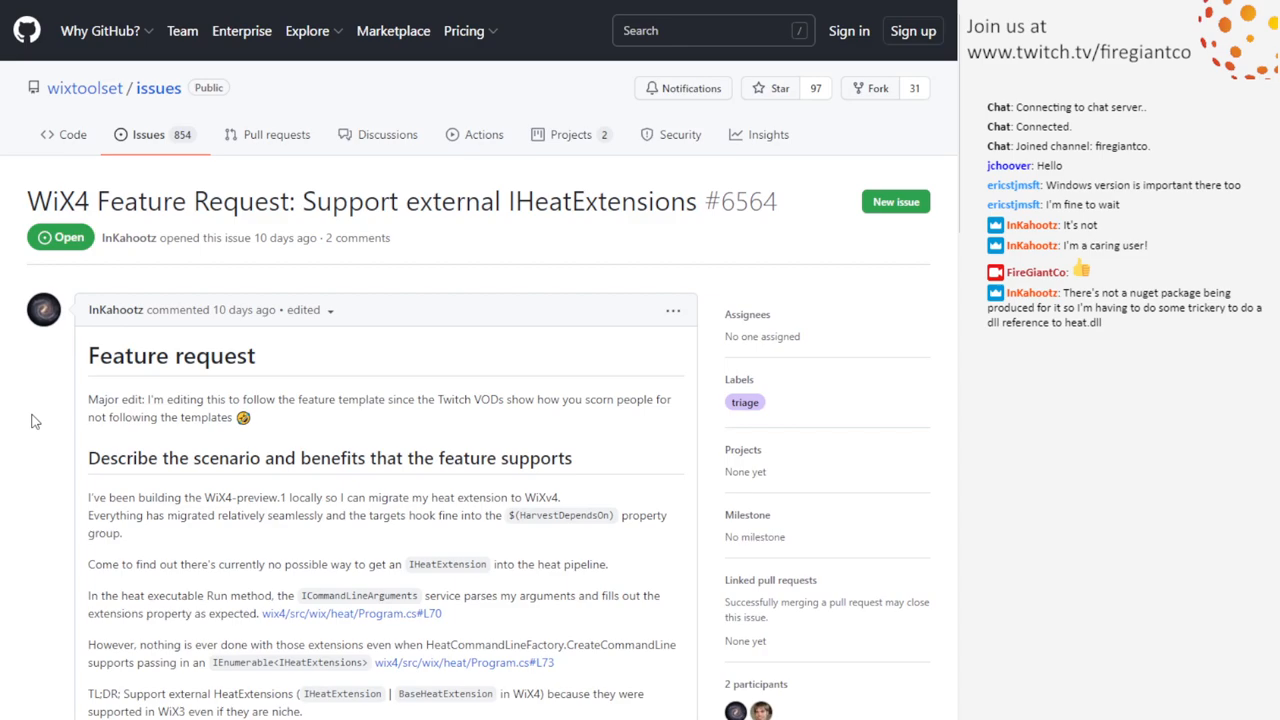
scroll(35, 420, down, 3)
scroll(35, 425, down, 2)
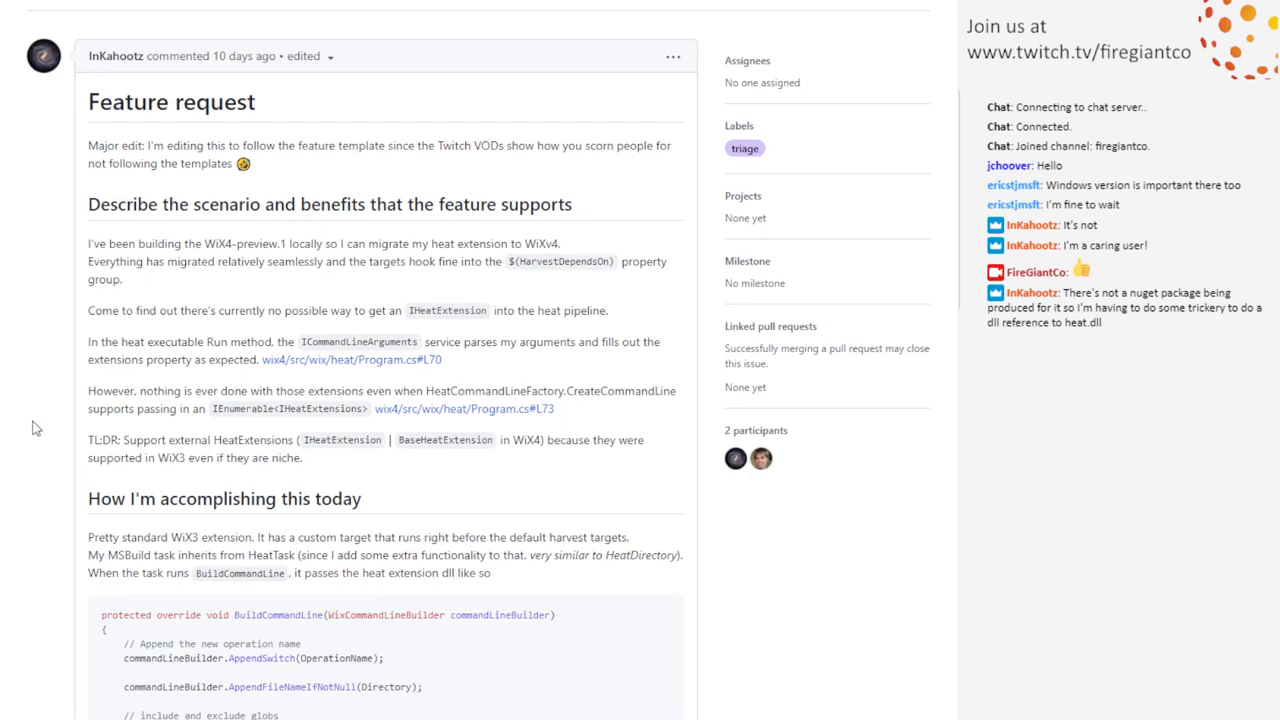
scroll(35, 428, down, 3)
scroll(33, 429, down, 2)
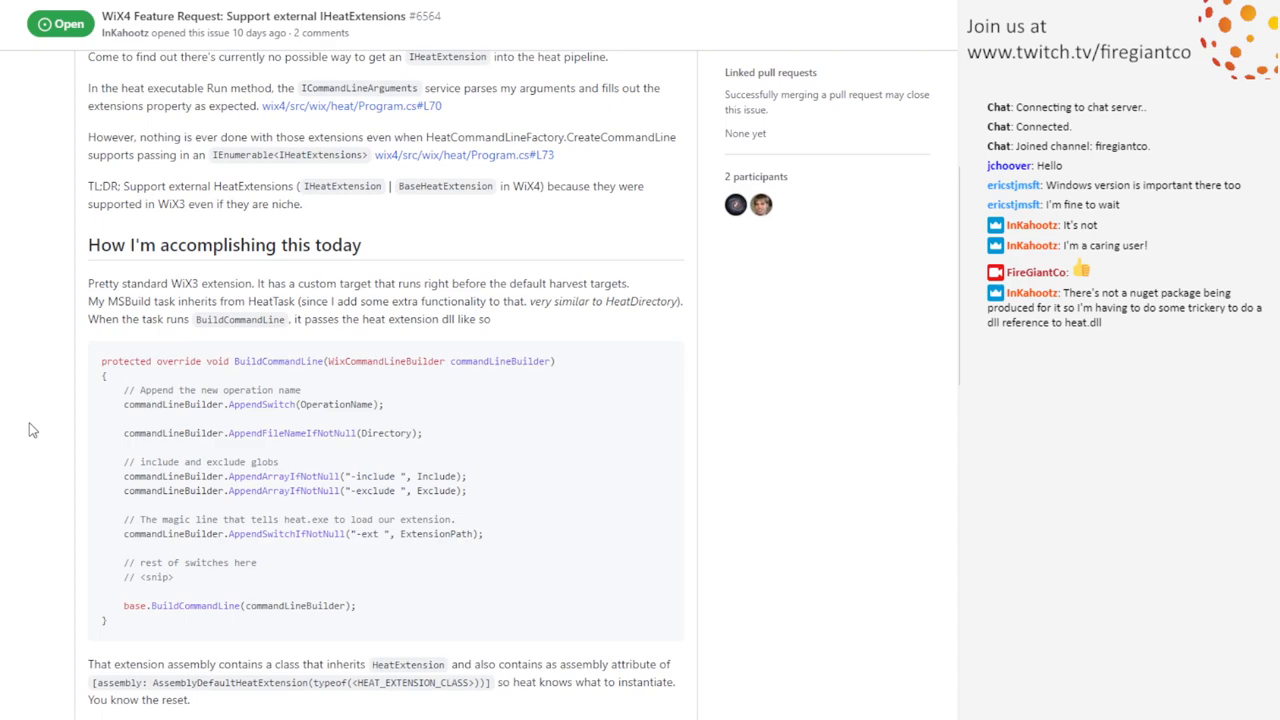
scroll(29, 431, down, 3)
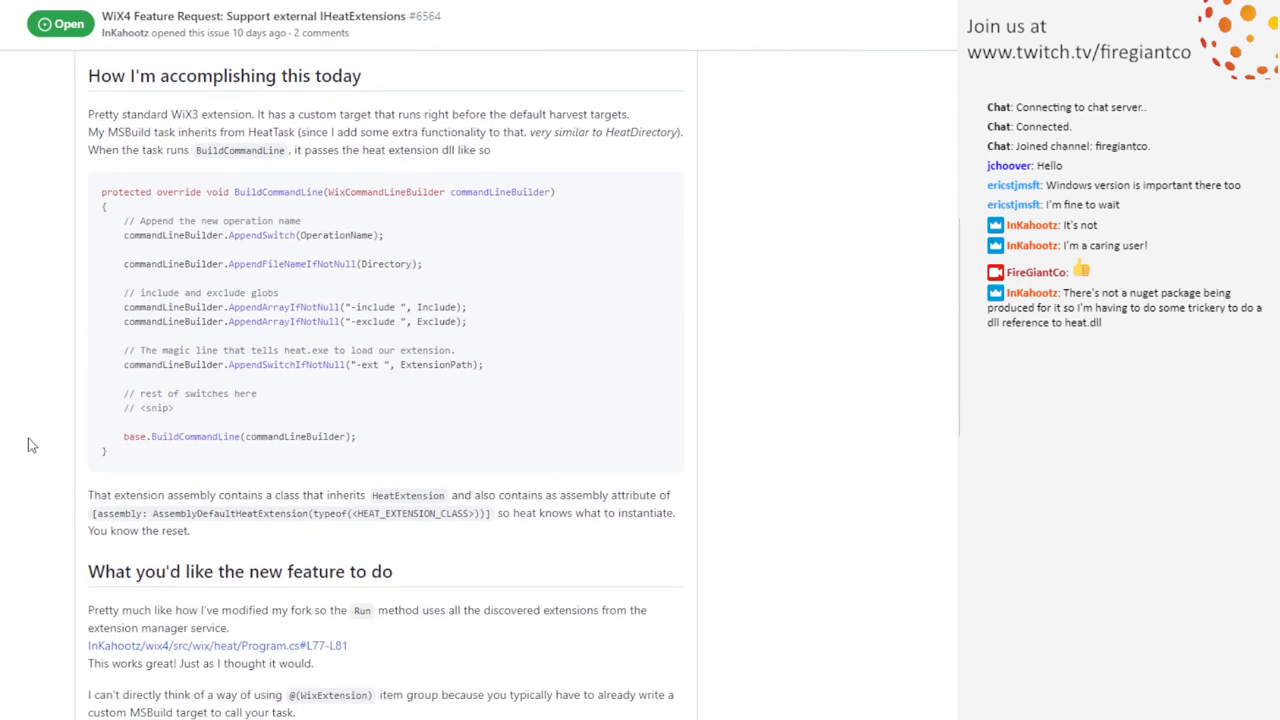
scroll(29, 443, down, 3)
scroll(29, 443, down, 3)
scroll(34, 455, down, 2)
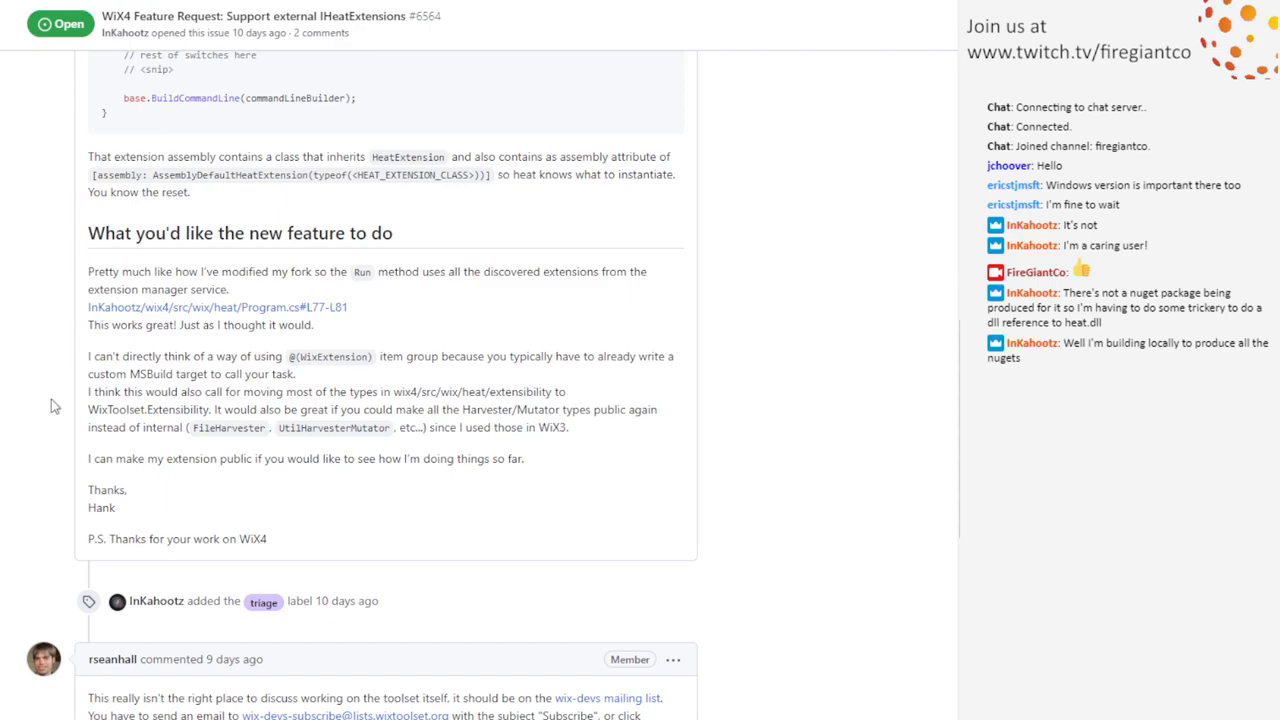
scroll(43, 402, up, 10)
scroll(118, 205, up, 2)
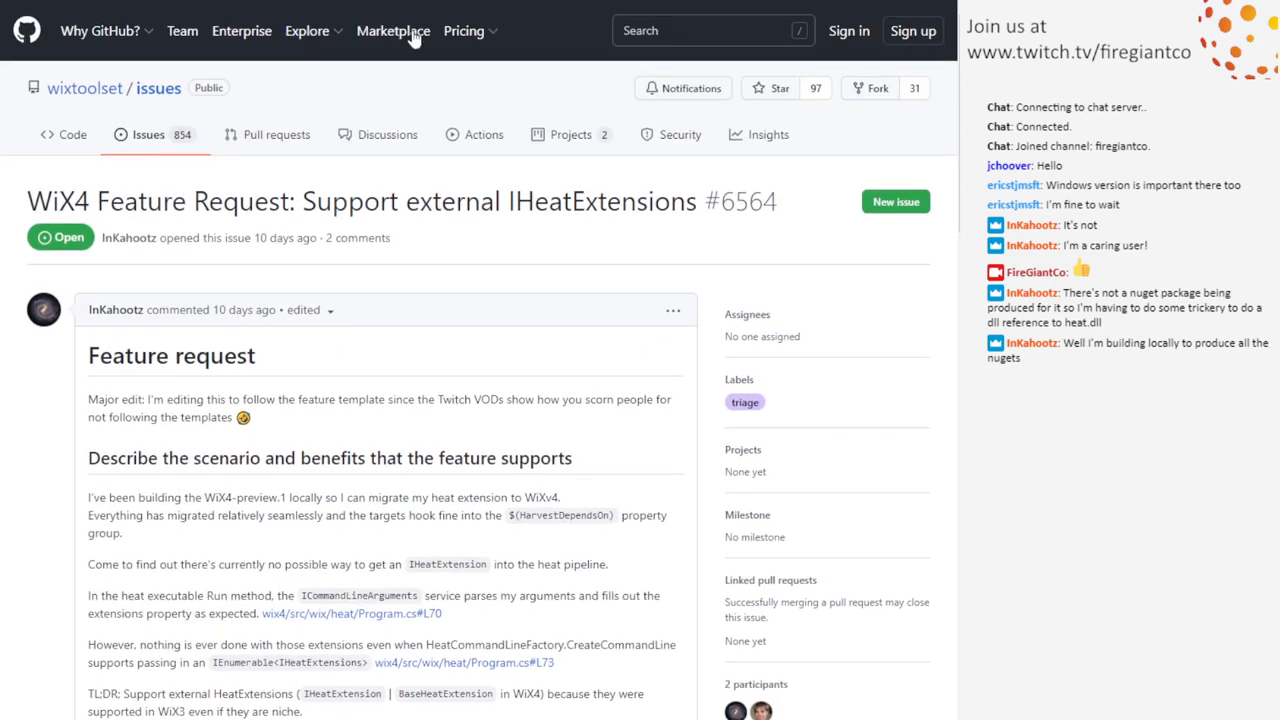
scroll(529, 330, down, 6)
scroll(529, 330, down, 4)
scroll(450, 380, down, 3)
scroll(450, 380, down, 1)
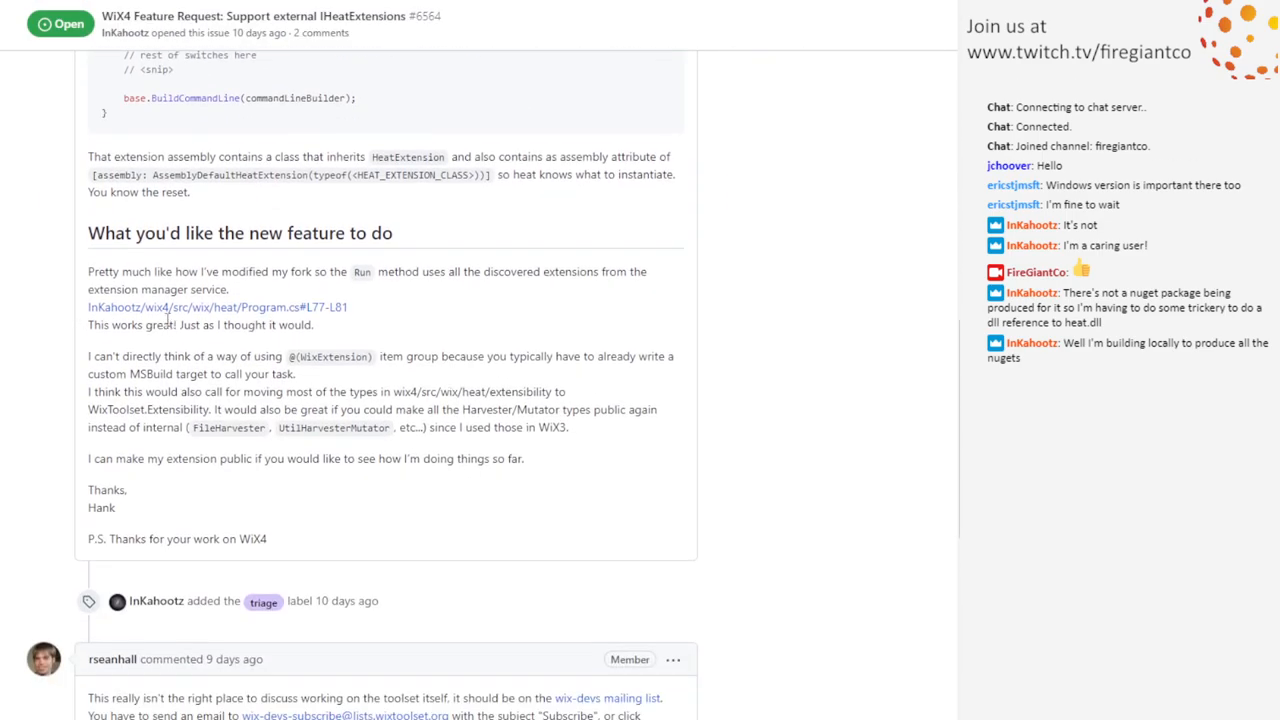
double_click(228, 427)
click(150, 447)
double_click(226, 427)
click(120, 430)
scroll(56, 412, up, 5)
scroll(56, 412, up, 5)
scroll(56, 412, up, 5)
scroll(56, 412, up, 5)
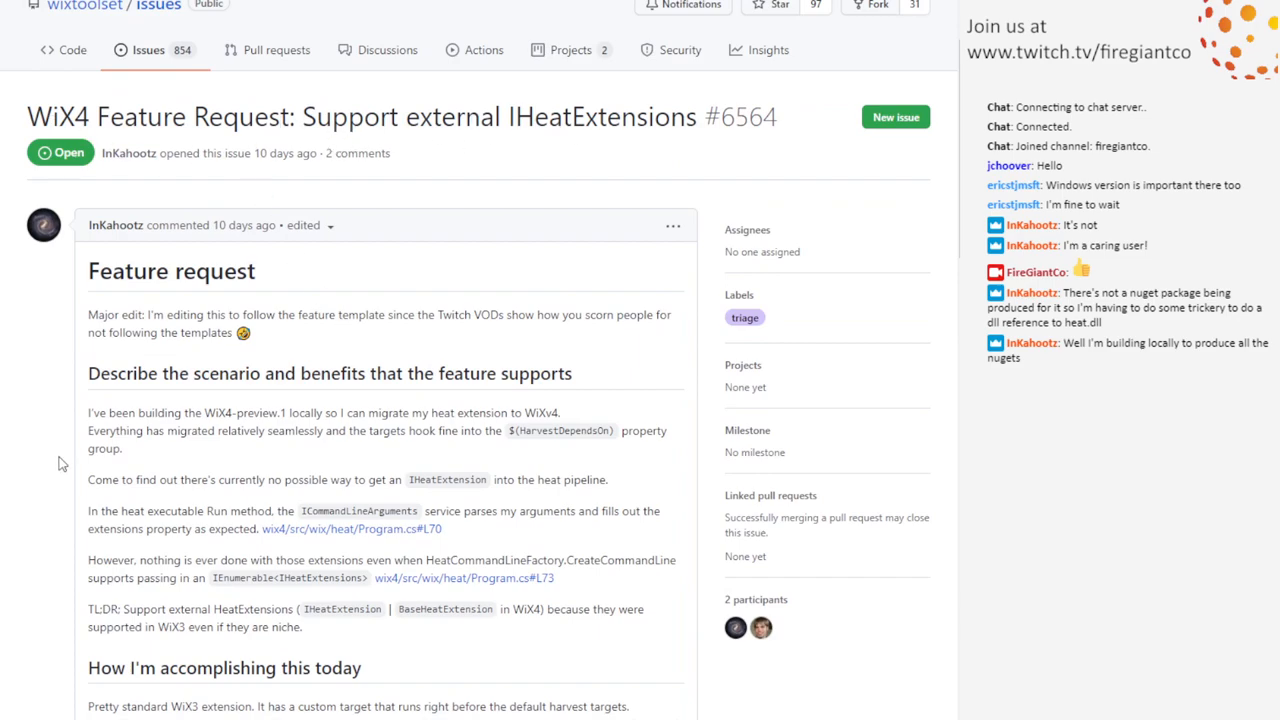
scroll(61, 472, down, 5)
scroll(61, 472, down, 5)
scroll(55, 490, down, 5)
scroll(51, 503, down, 5)
scroll(51, 503, down, 2)
Highlight the FileHarvester type name in issue #6564's requested-feature text
double_click(228, 258)
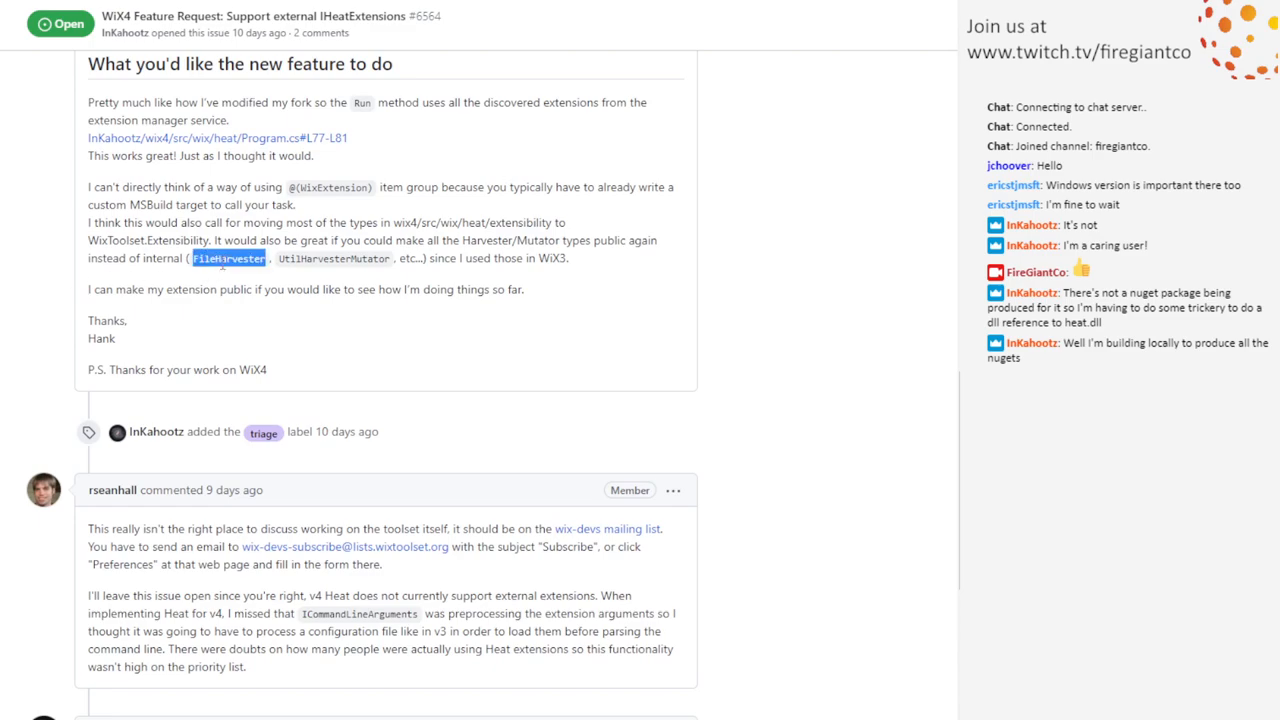
double_click(332, 258)
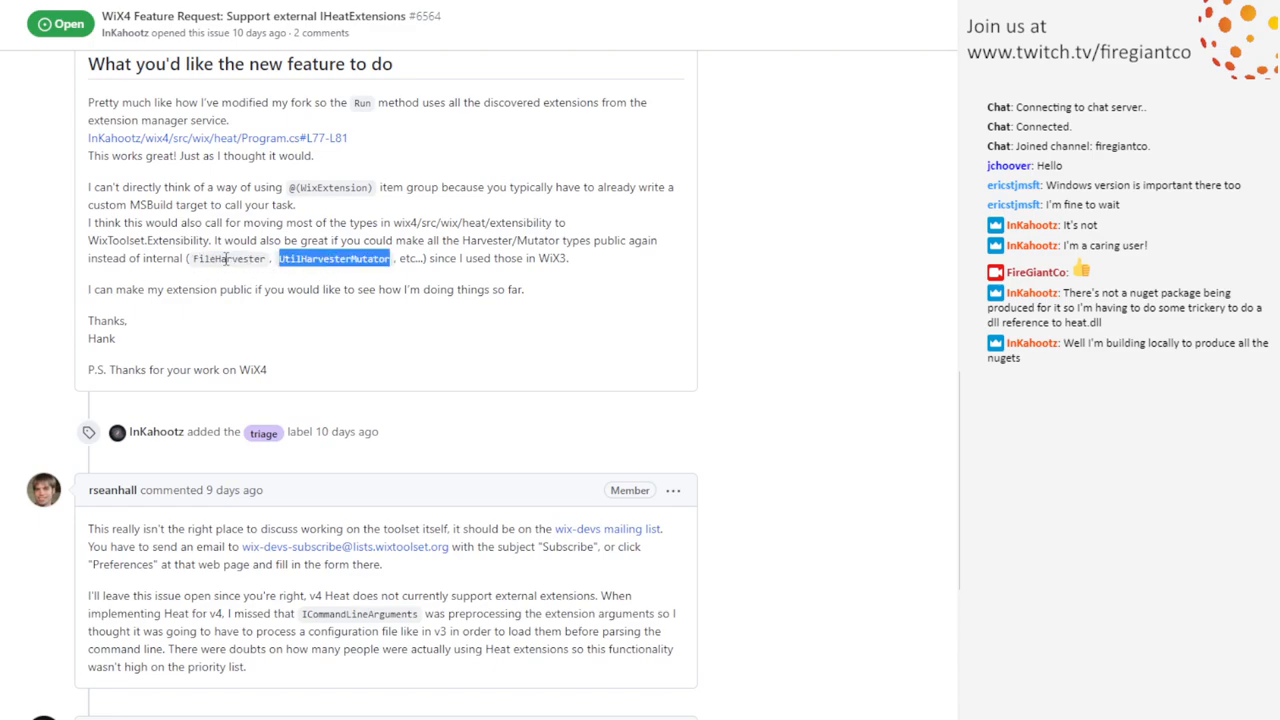
double_click(228, 258)
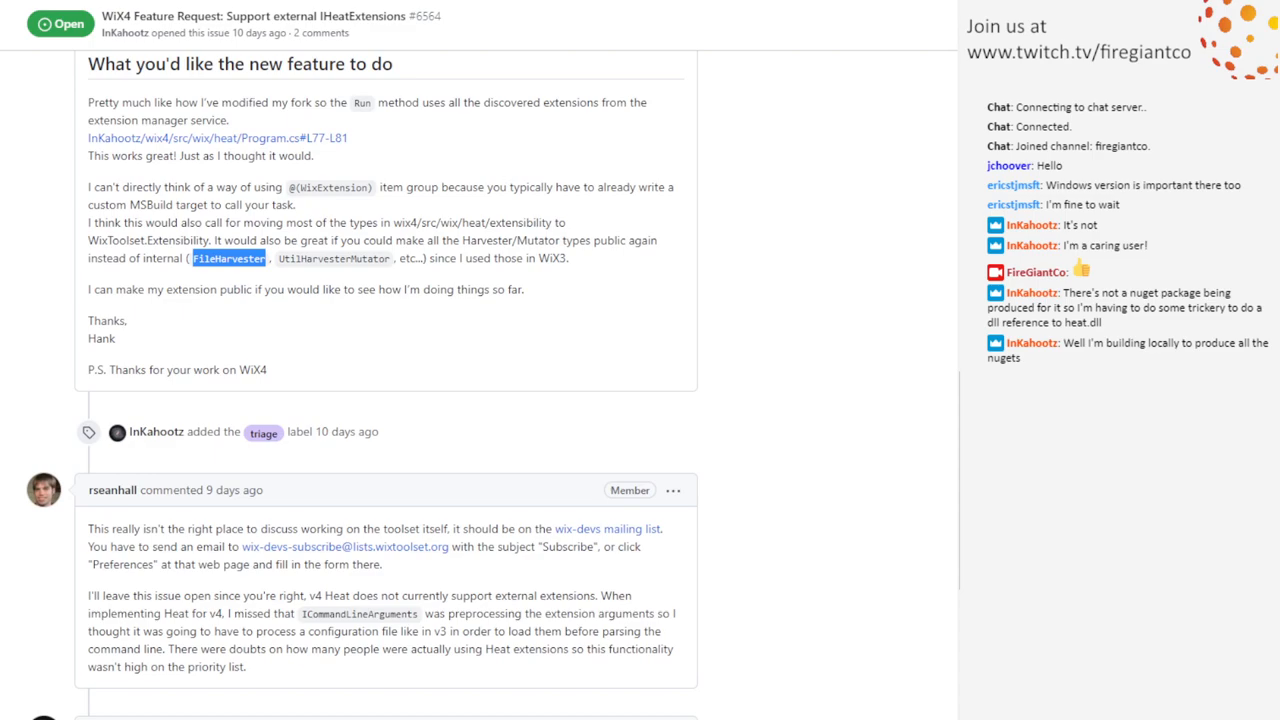
key(alt+Tab)
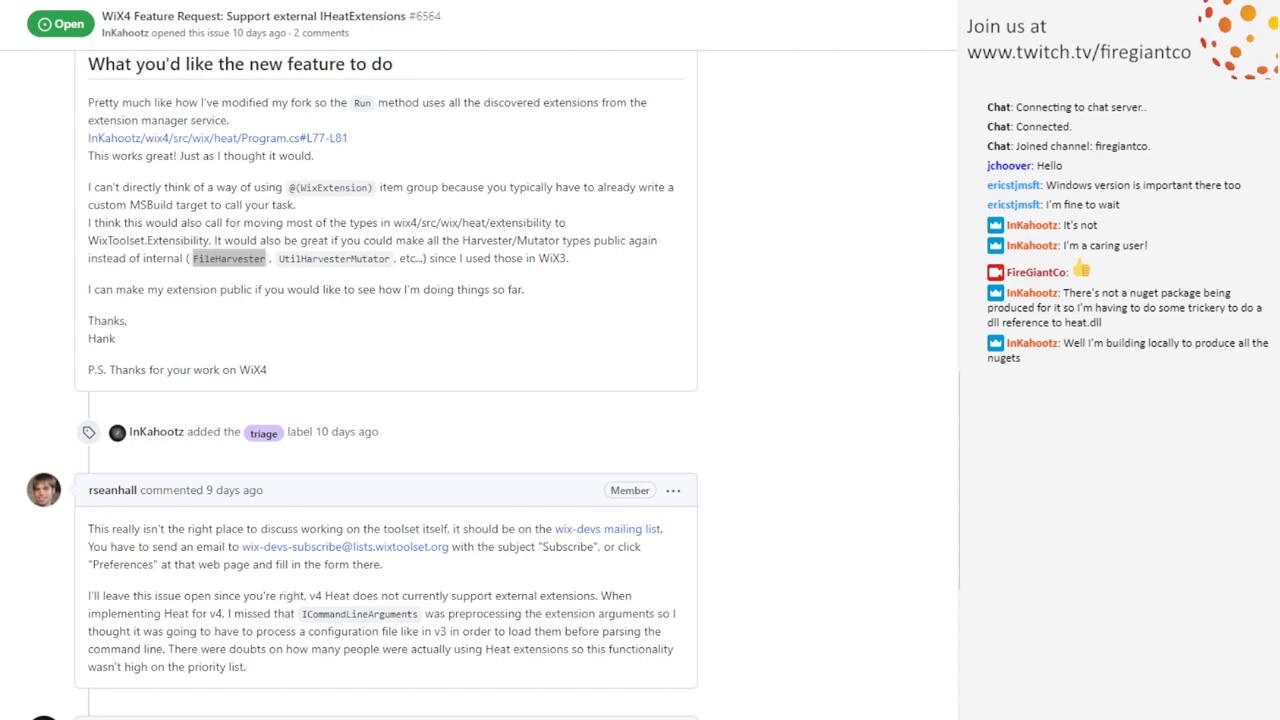
scroll(48, 288, up, 4)
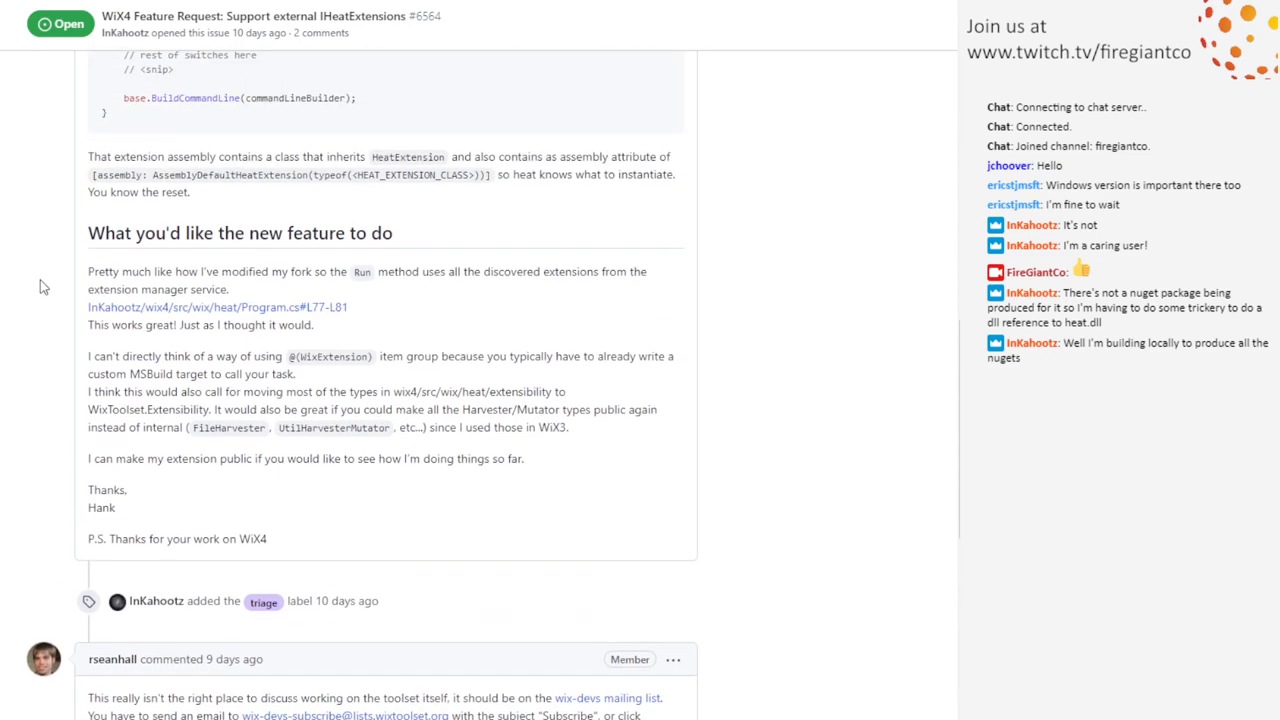
scroll(48, 288, up, 4)
scroll(48, 288, up, 3)
scroll(50, 289, up, 2)
scroll(52, 290, up, 2)
scroll(52, 290, up, 3)
scroll(52, 295, down, 3)
scroll(53, 303, down, 4)
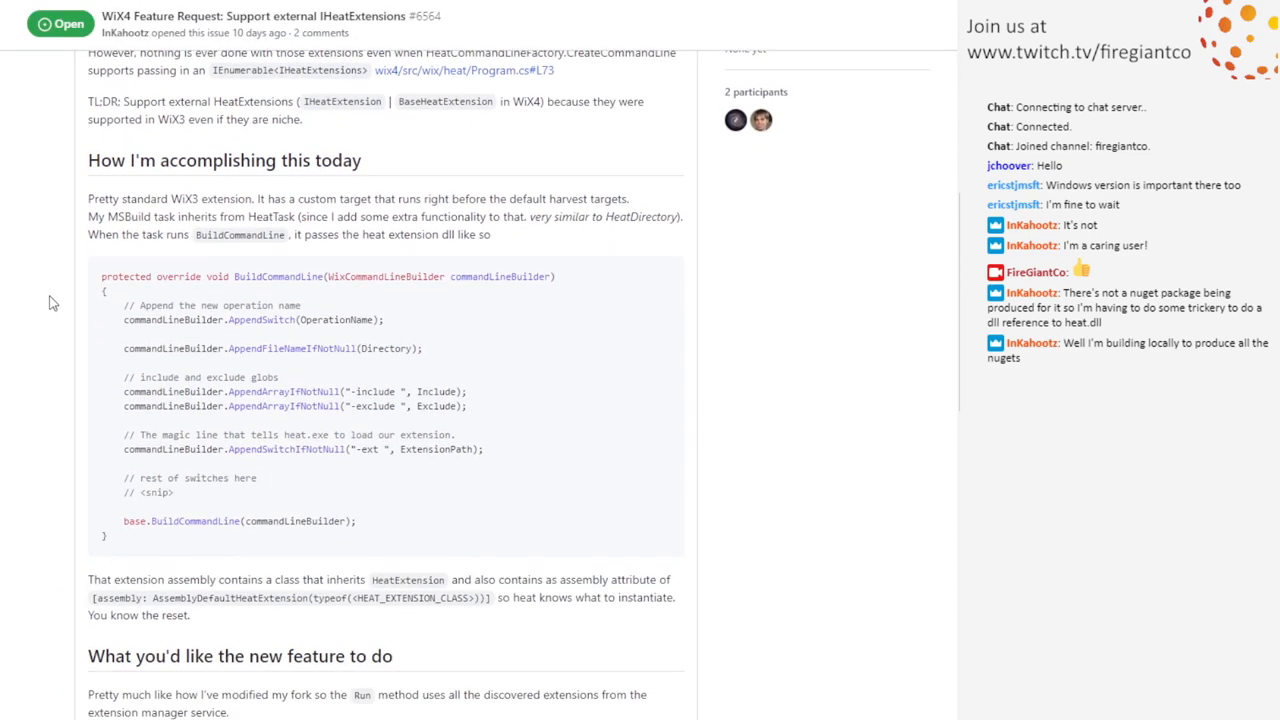
scroll(53, 303, down, 2)
scroll(52, 306, down, 2)
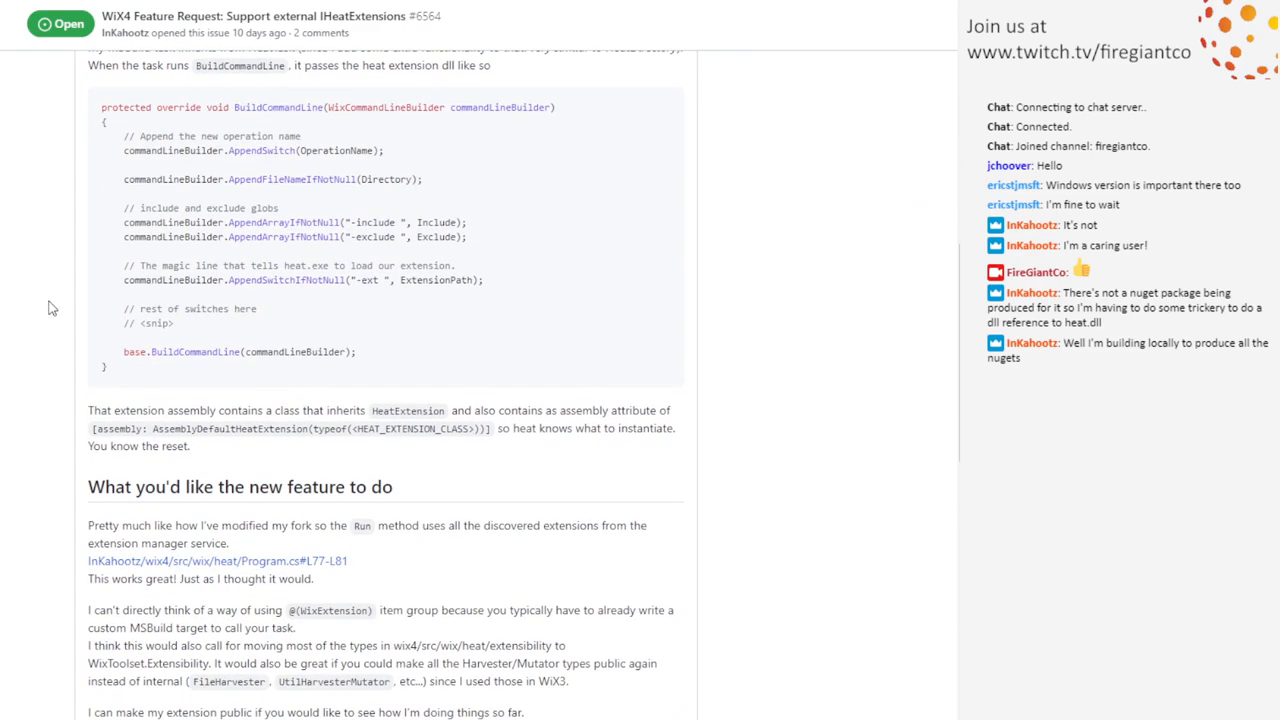
scroll(52, 307, down, 1)
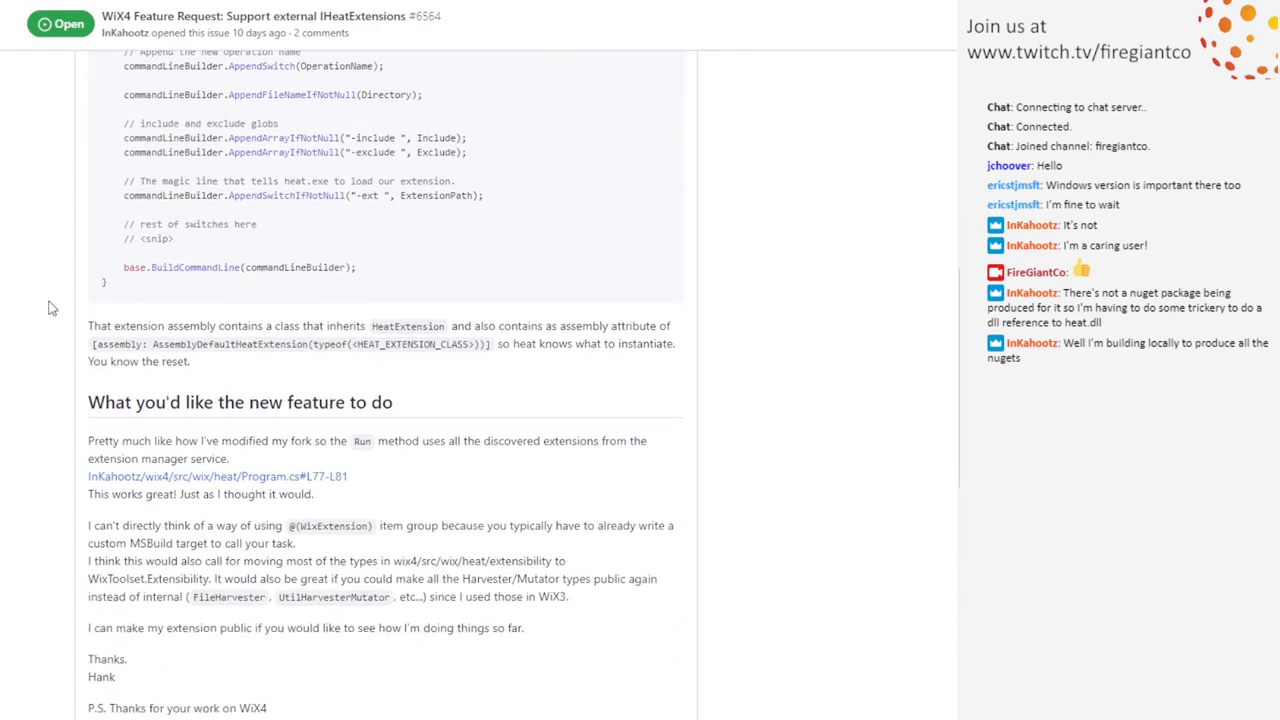
scroll(52, 308, down, 2)
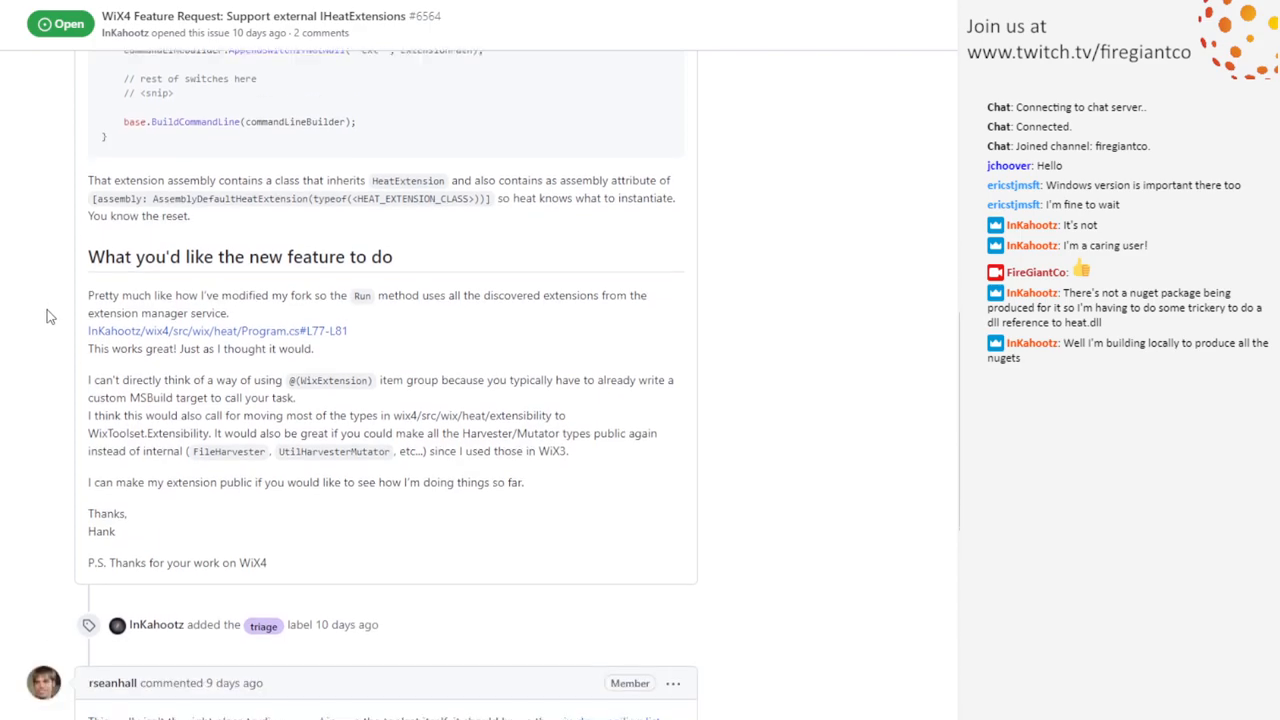
scroll(51, 312, down, 2)
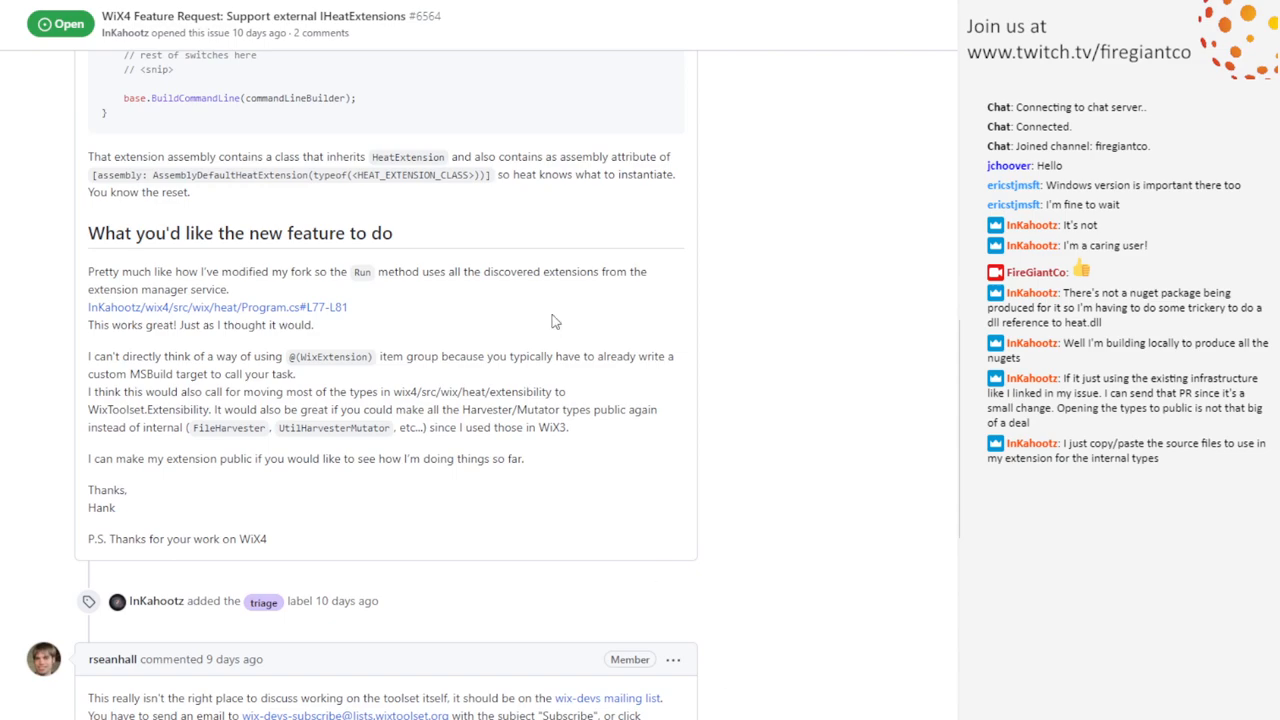
Go back from issue #6564 to the seven-issue triage list
key(alt+Left)
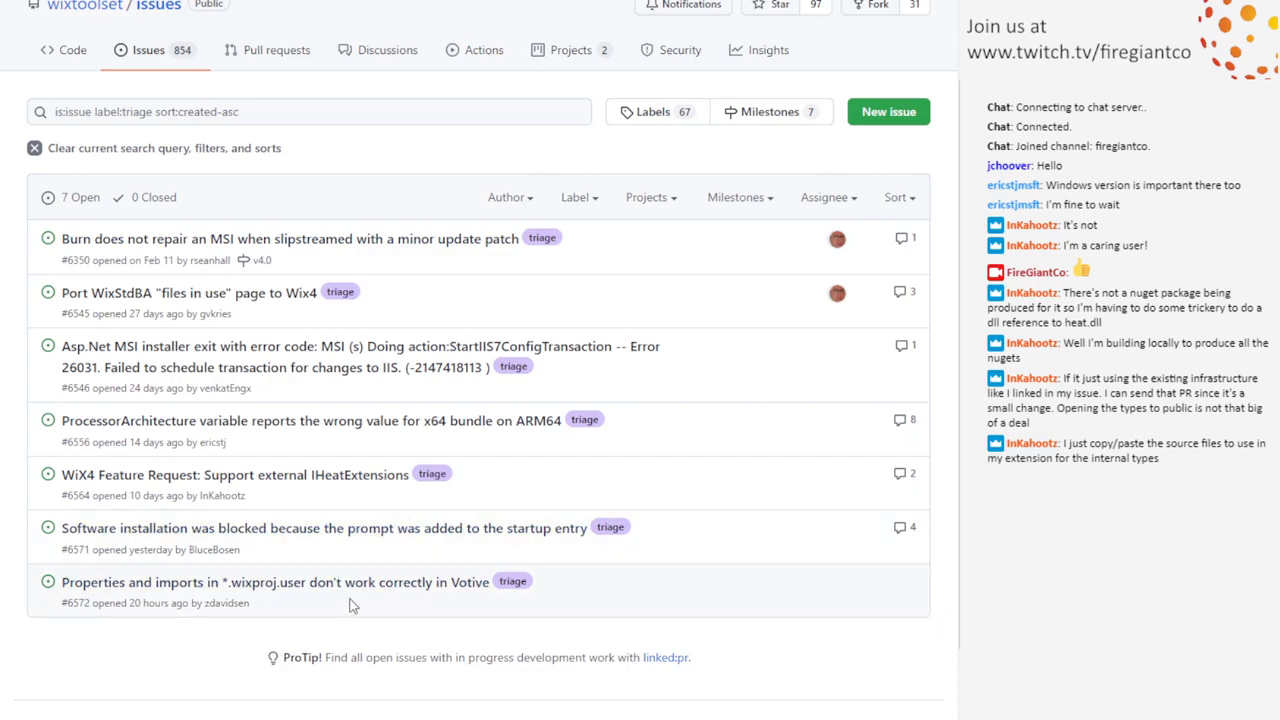
click(365, 528)
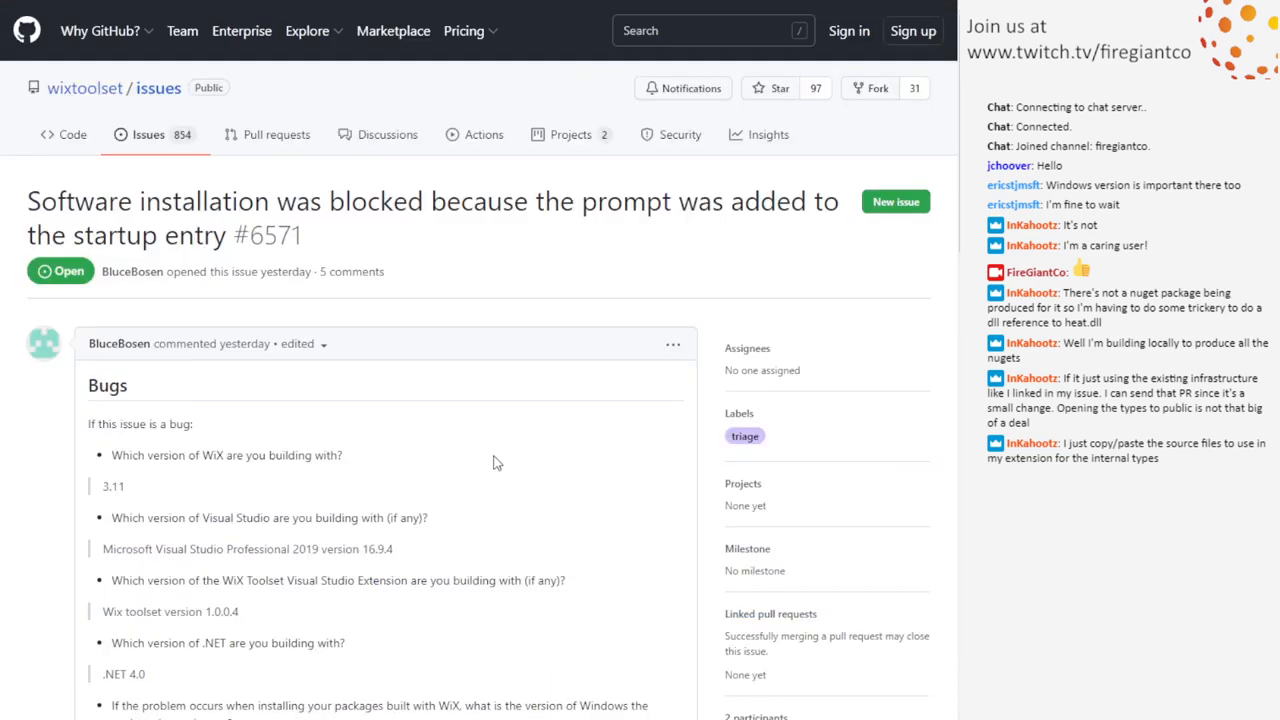
scroll(517, 416, down, 1)
scroll(517, 416, down, 5)
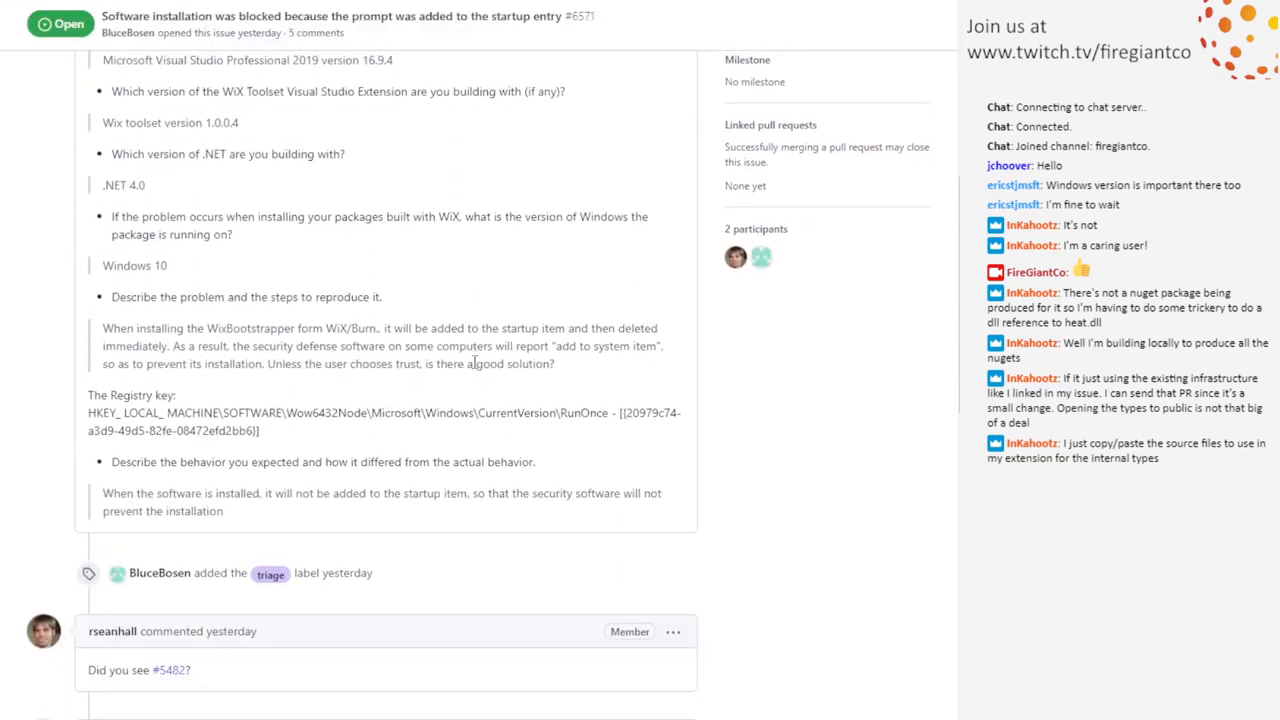
scroll(460, 340, down, 3)
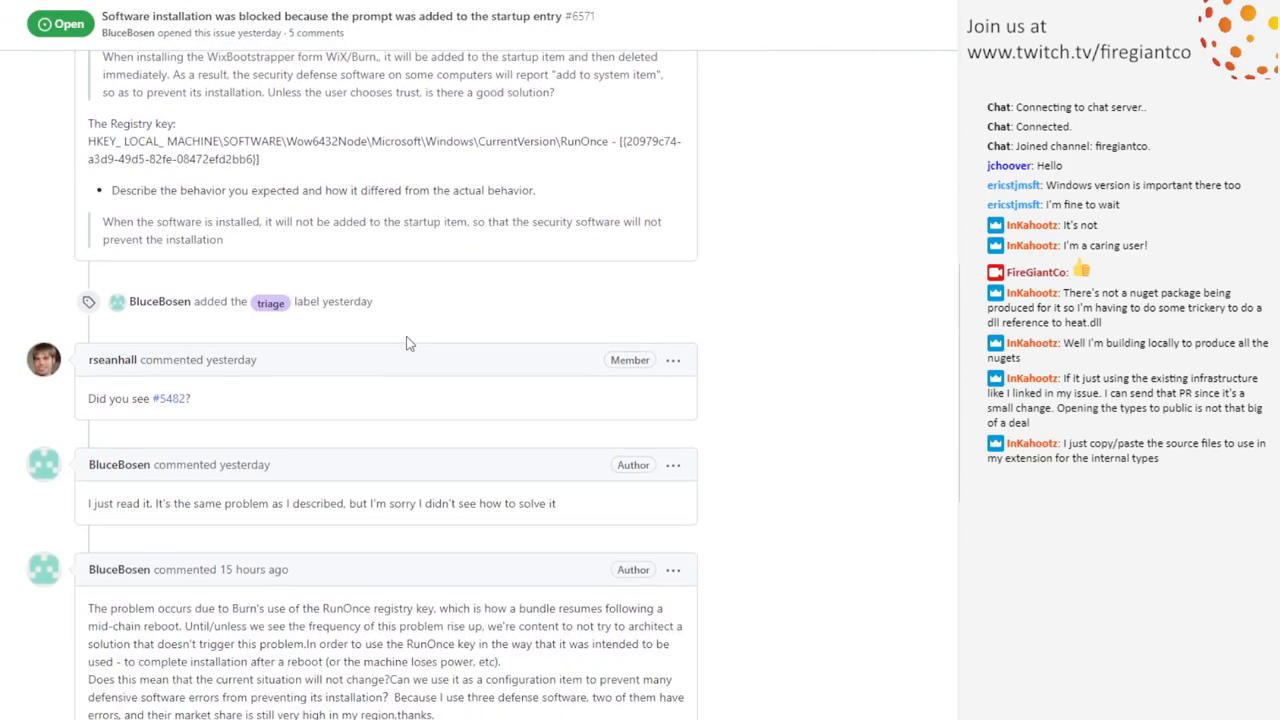
scroll(330, 400, up, 5)
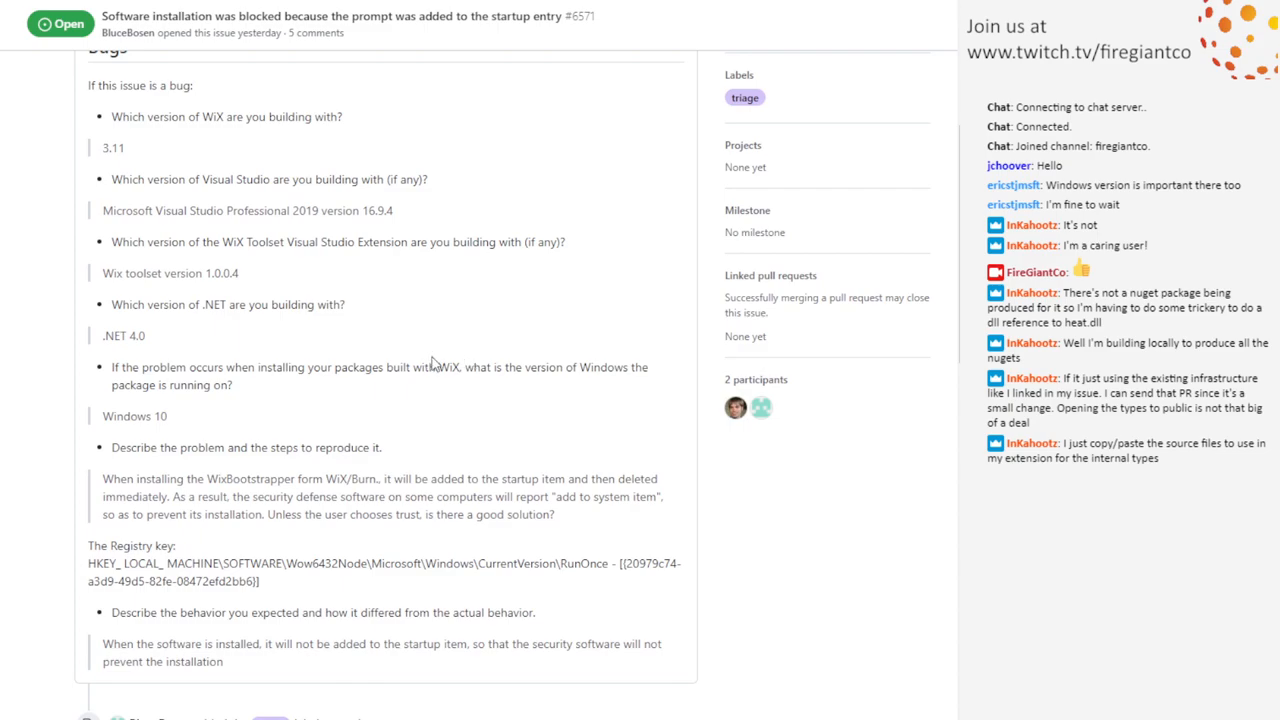
scroll(443, 391, down, 1)
scroll(440, 388, down, 1)
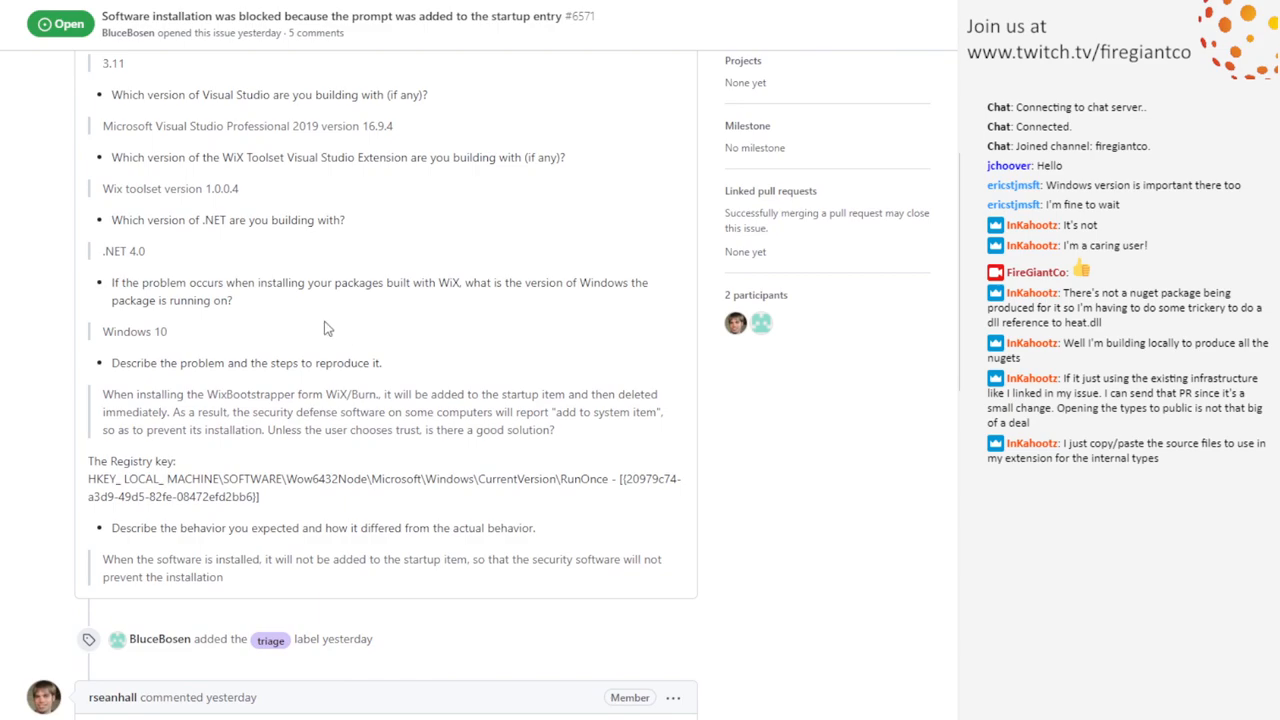
scroll(384, 330, down, 2)
scroll(383, 345, down, 2)
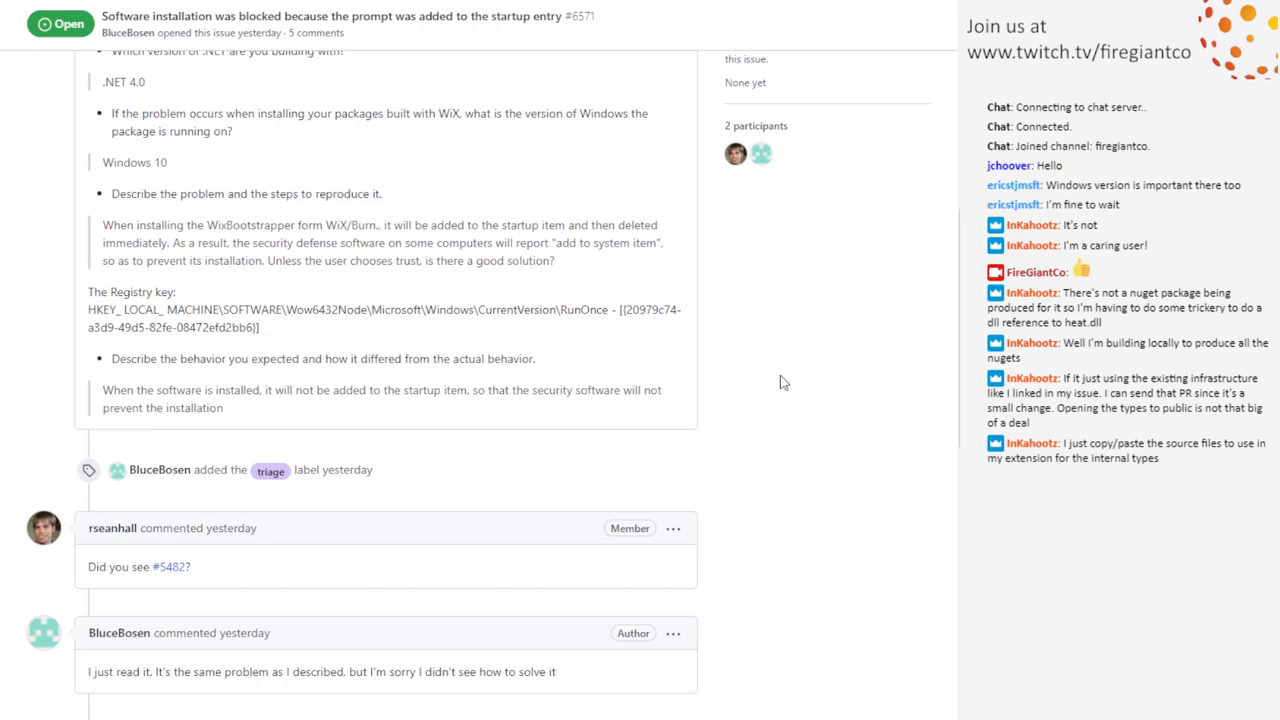
scroll(732, 443, up, 4)
scroll(710, 350, up, 4)
scroll(692, 261, up, 4)
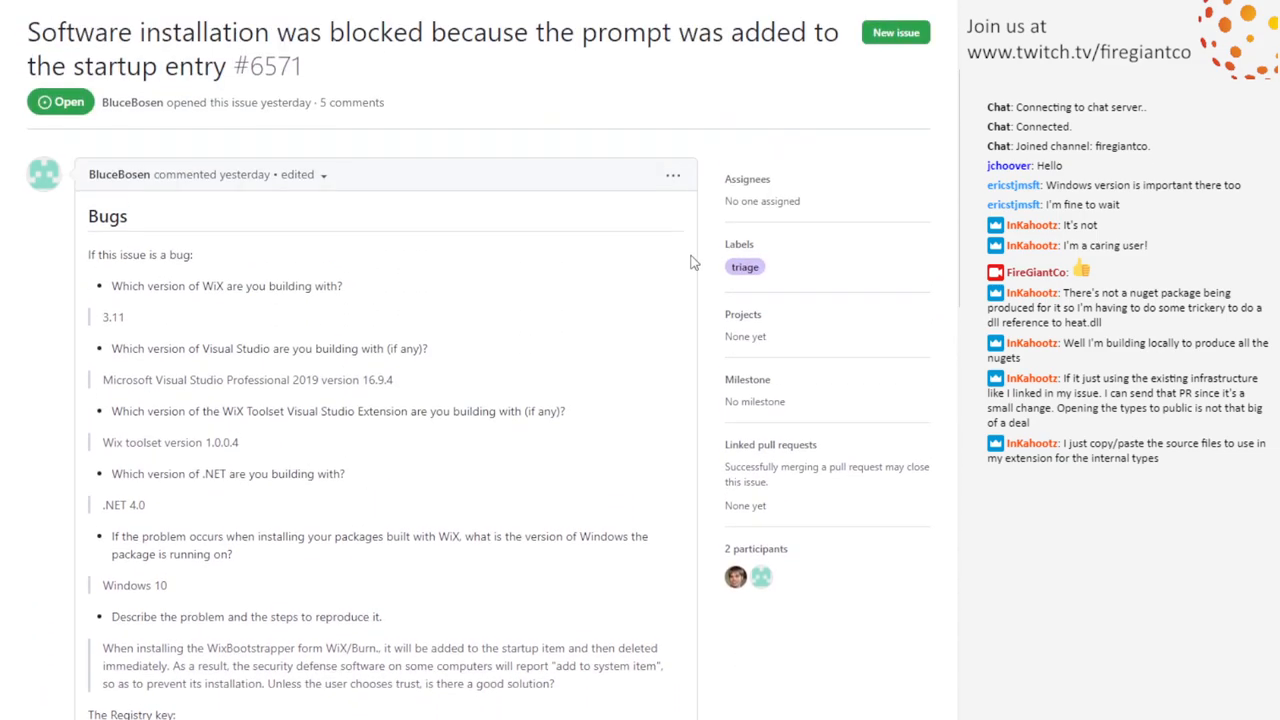
scroll(690, 265, down, 1)
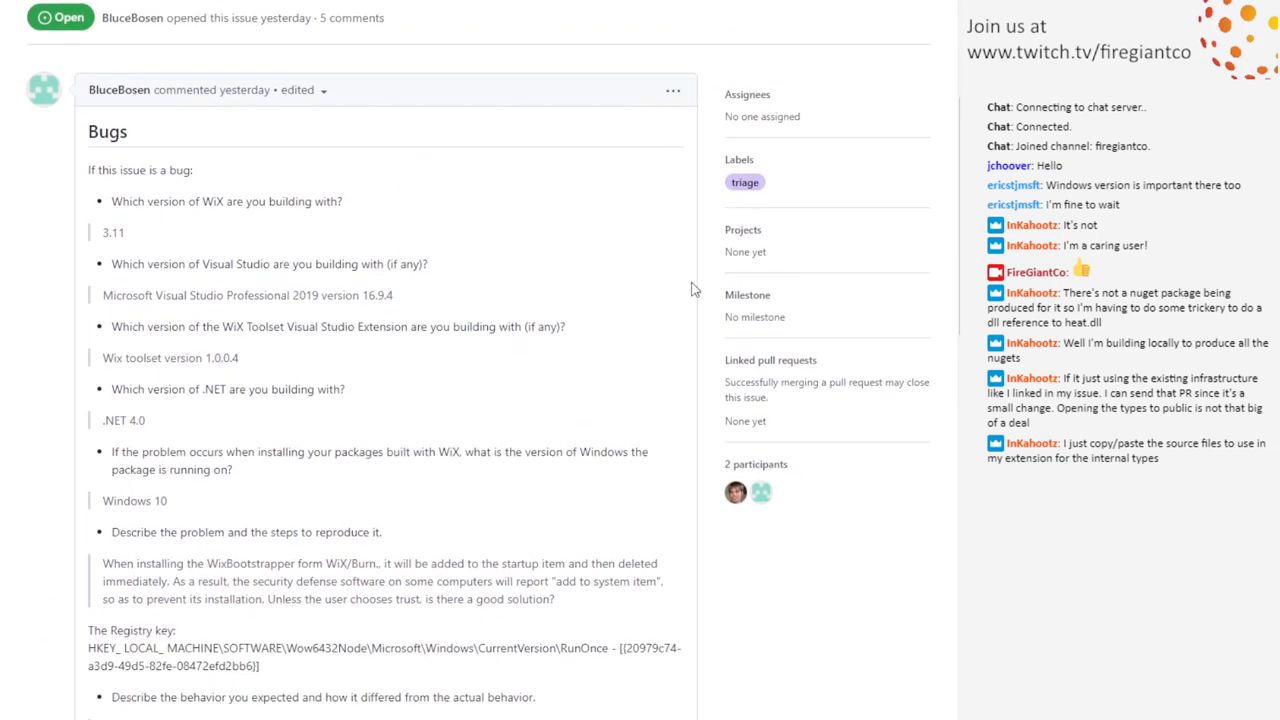
scroll(697, 291, down, 3)
scroll(700, 310, down, 1)
scroll(715, 380, down, 2)
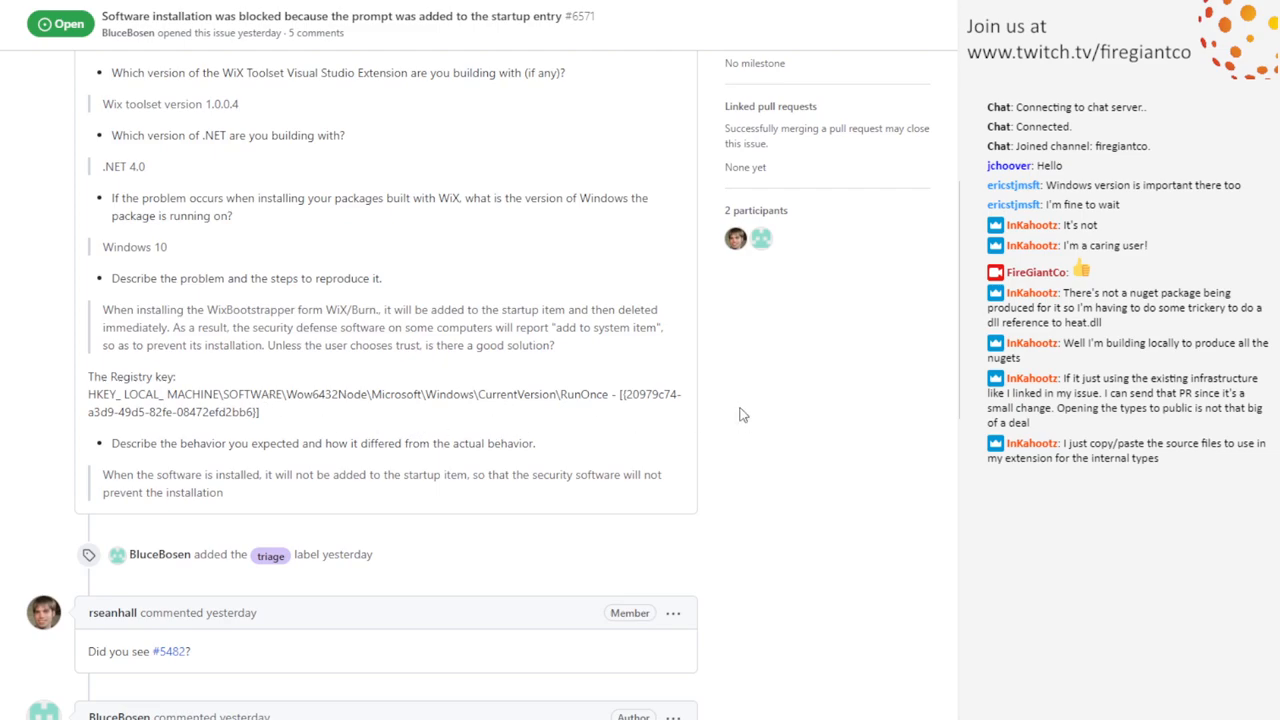
scroll(742, 413, down, 2)
scroll(750, 415, down, 2)
scroll(765, 420, down, 2)
scroll(776, 422, down, 2)
scroll(776, 422, down, 3)
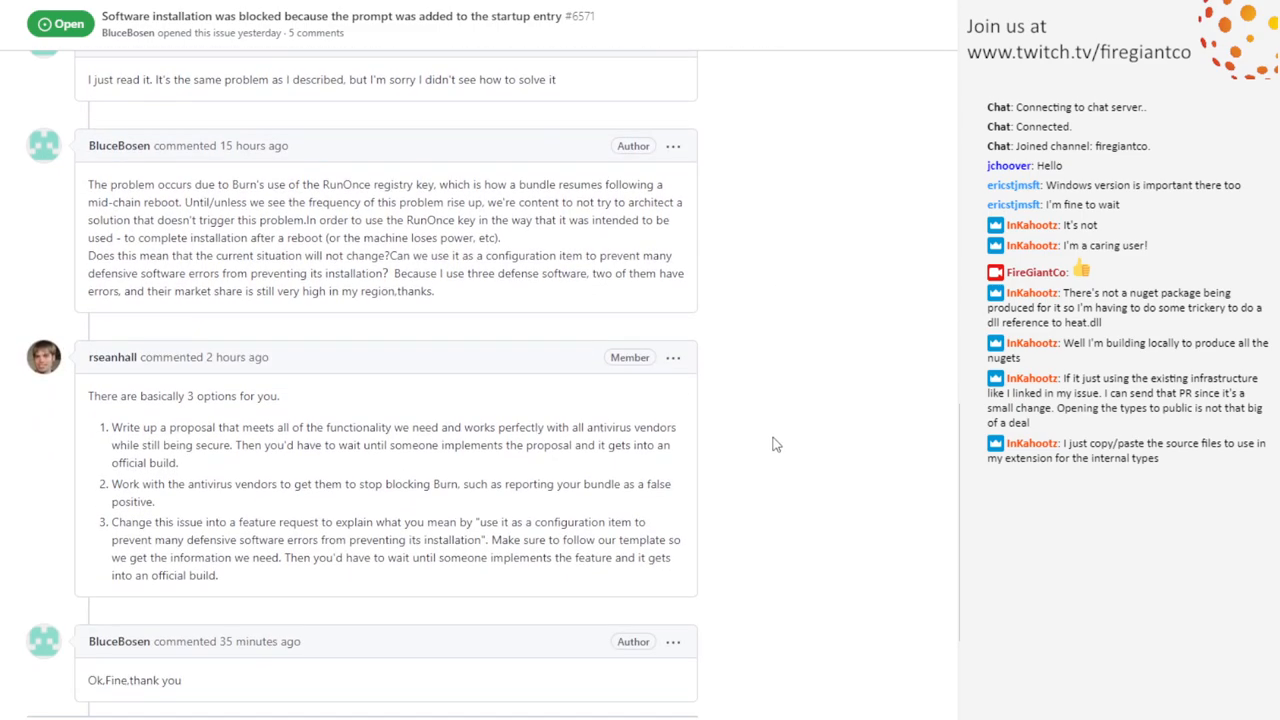
drag(114, 428, 432, 428)
click(541, 442)
scroll(435, 430, up, 3)
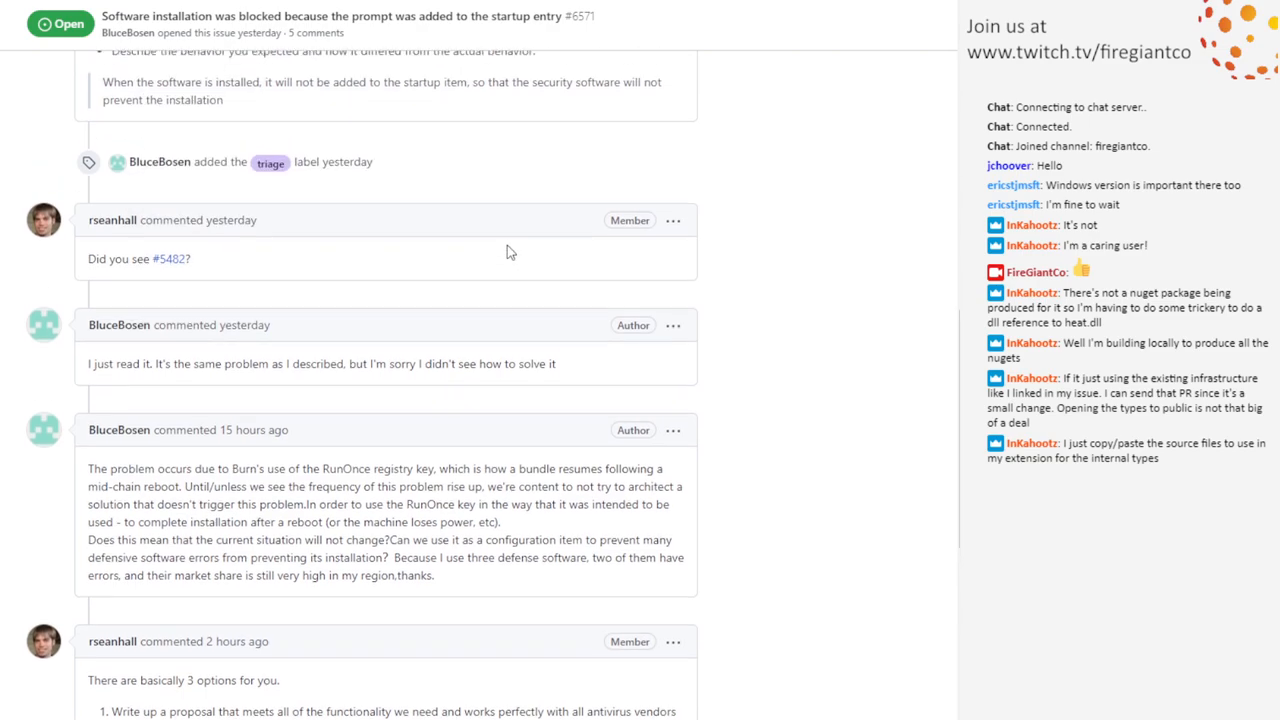
scroll(507, 245, up, 10)
scroll(490, 400, up, 5)
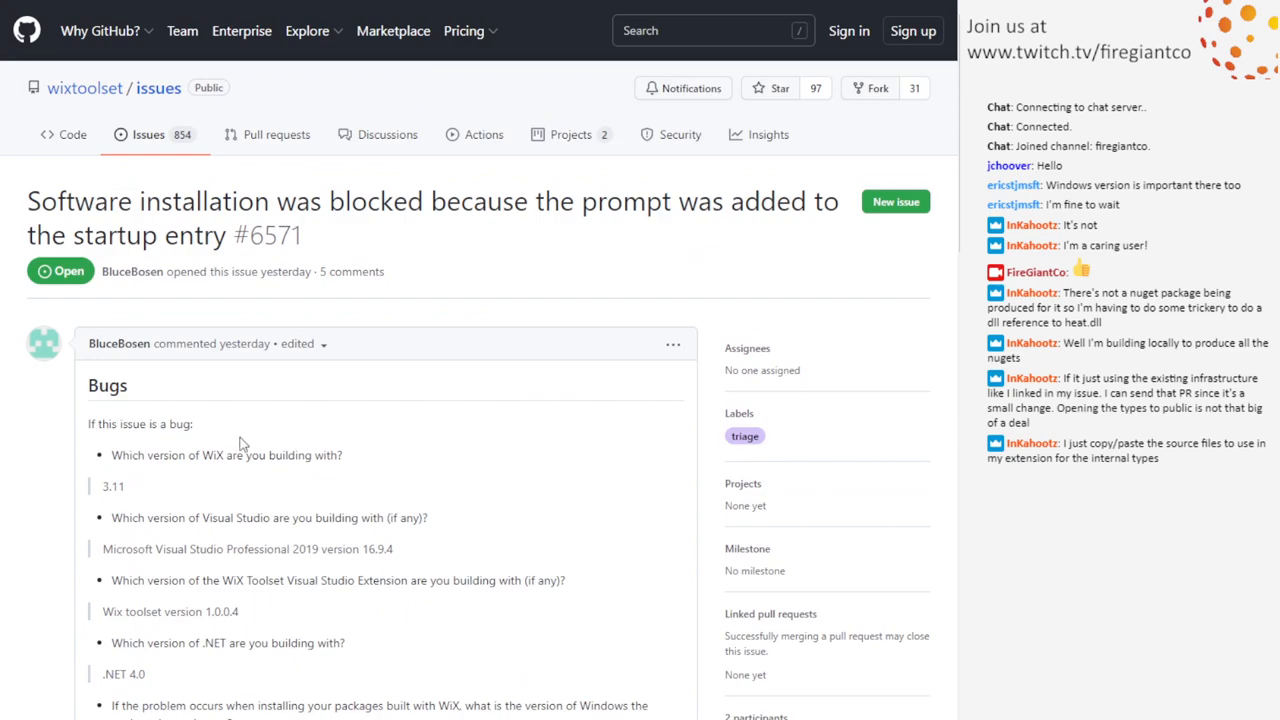
scroll(520, 480, down, 3)
scroll(541, 467, down, 1)
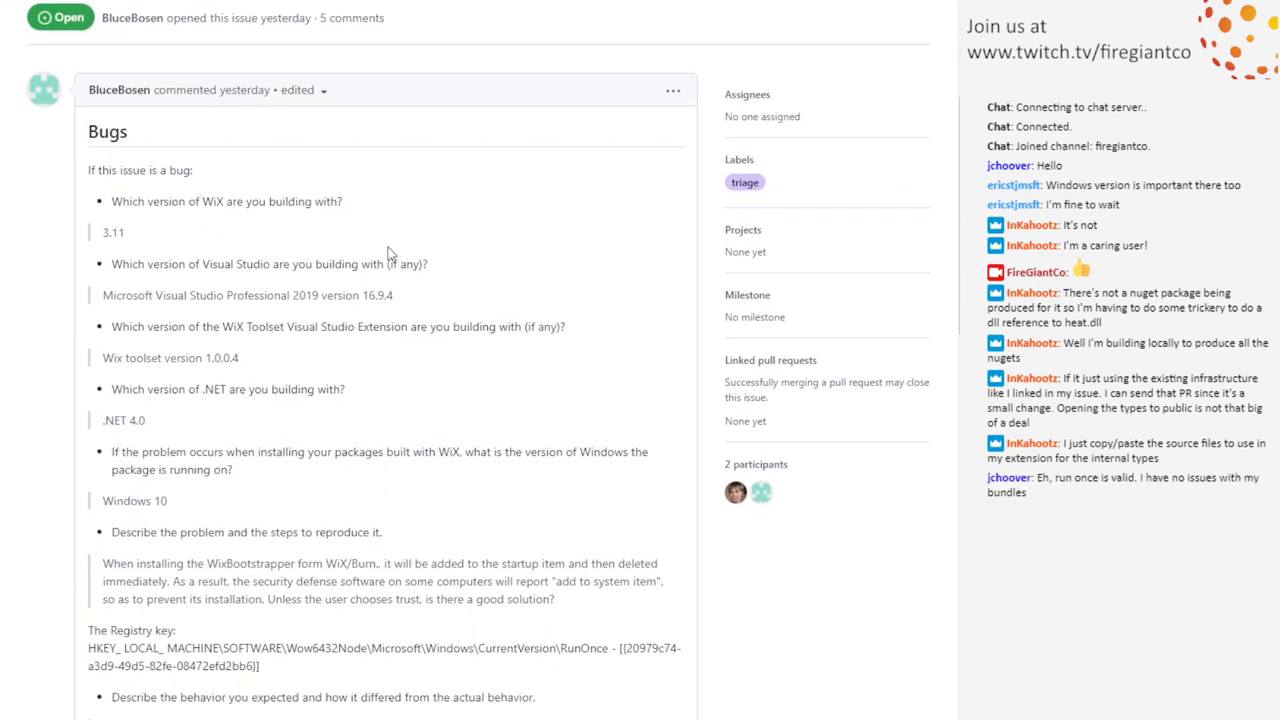
scroll(386, 247, down, 3)
scroll(400, 350, down, 2)
scroll(406, 422, down, 2)
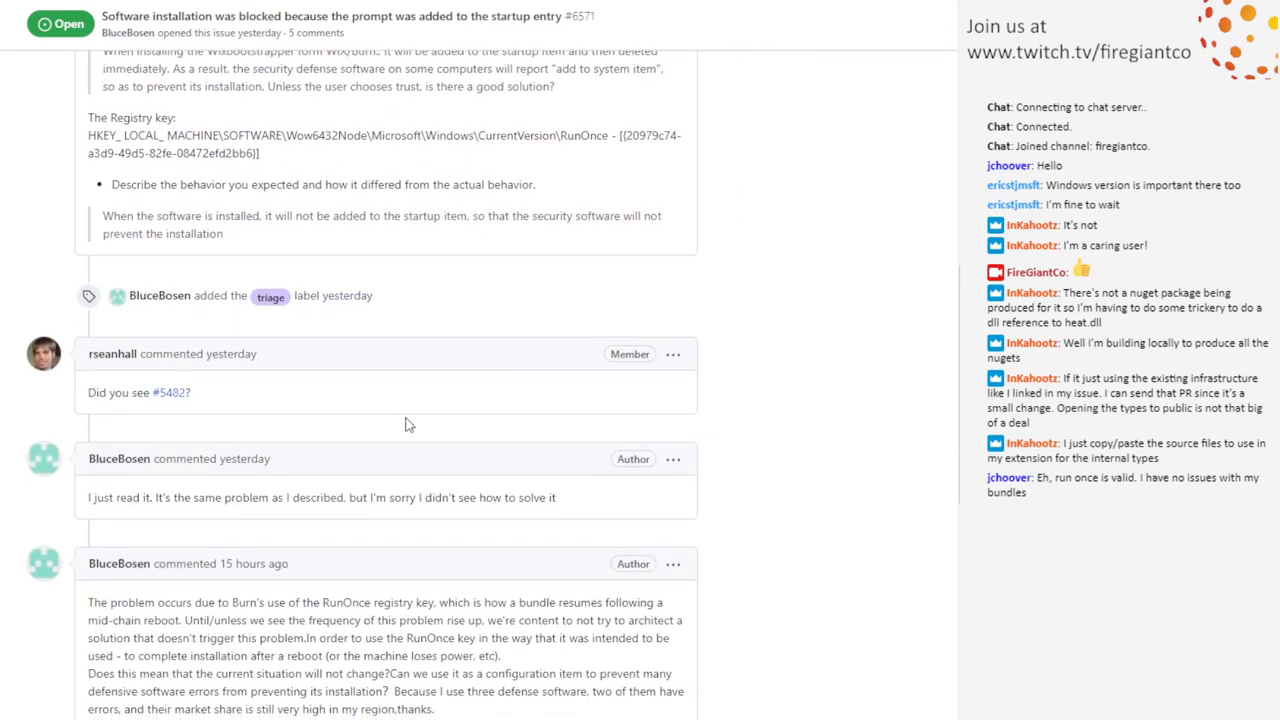
scroll(406, 422, down, 2)
scroll(406, 422, down, 3)
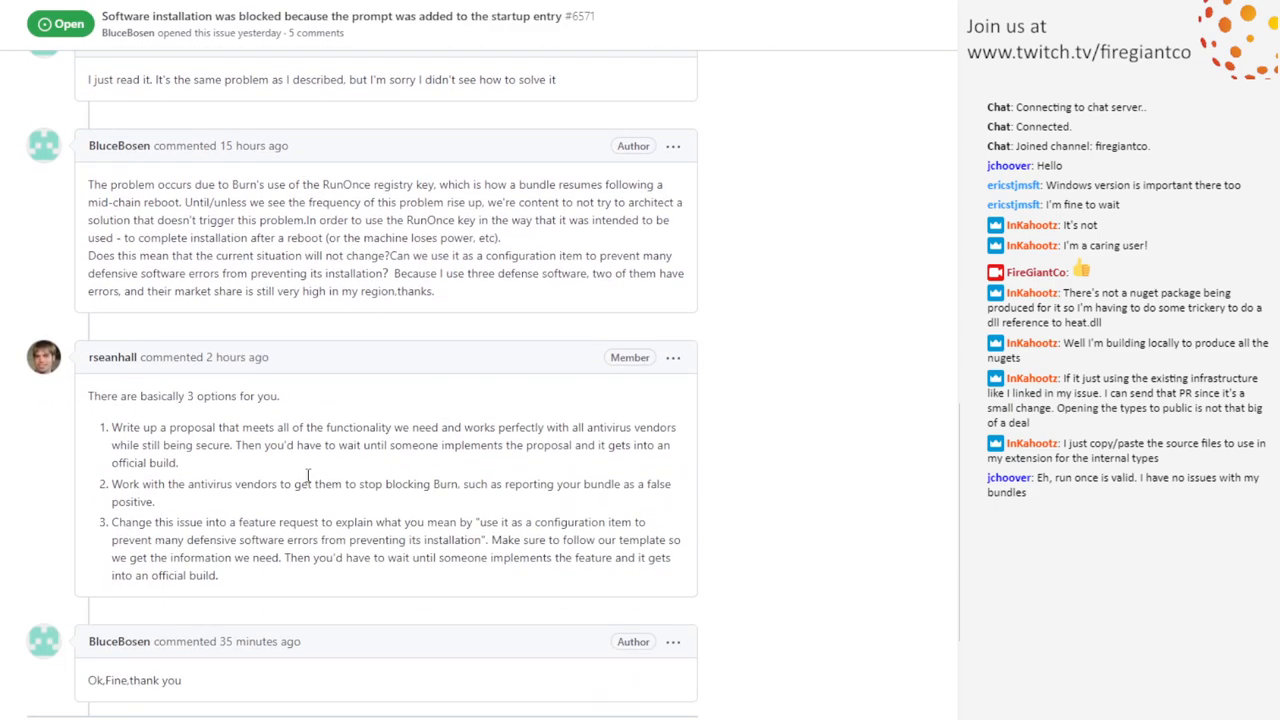
drag(112, 427, 480, 428)
click(488, 432)
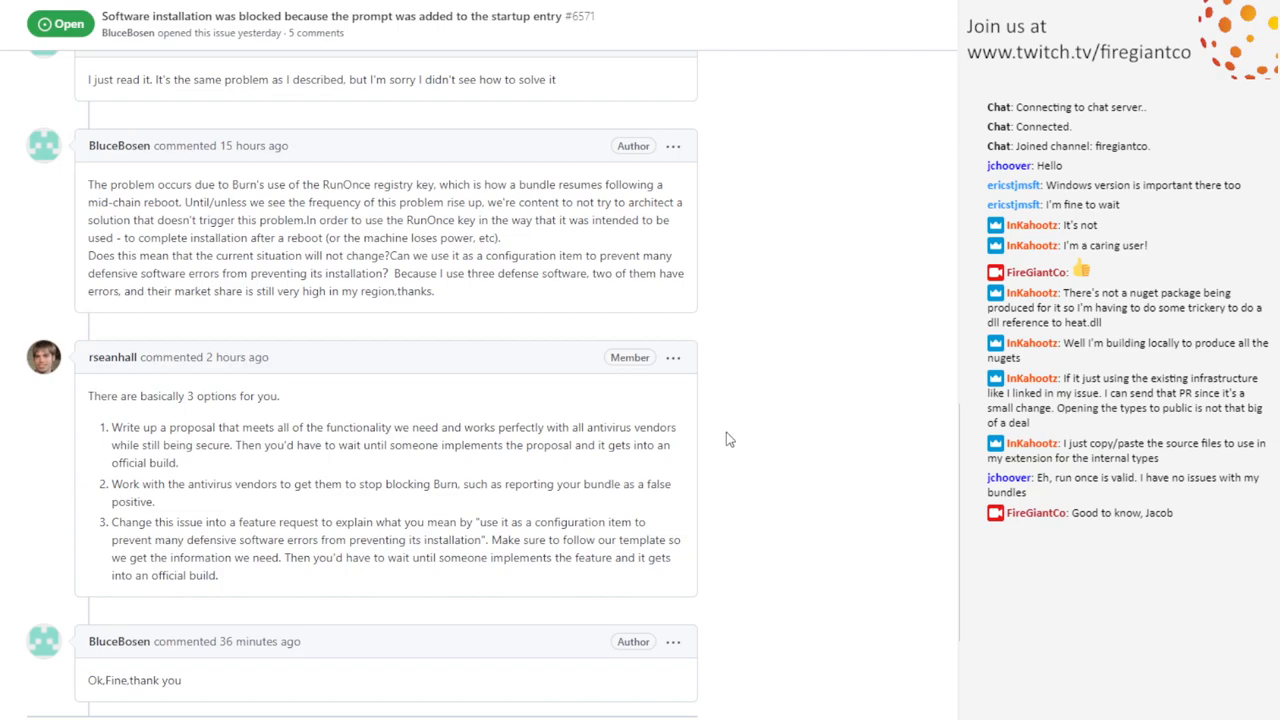
Read issue #6572 about wixproj.user imports in Votive, then return to the triage list
key(alt+Left)
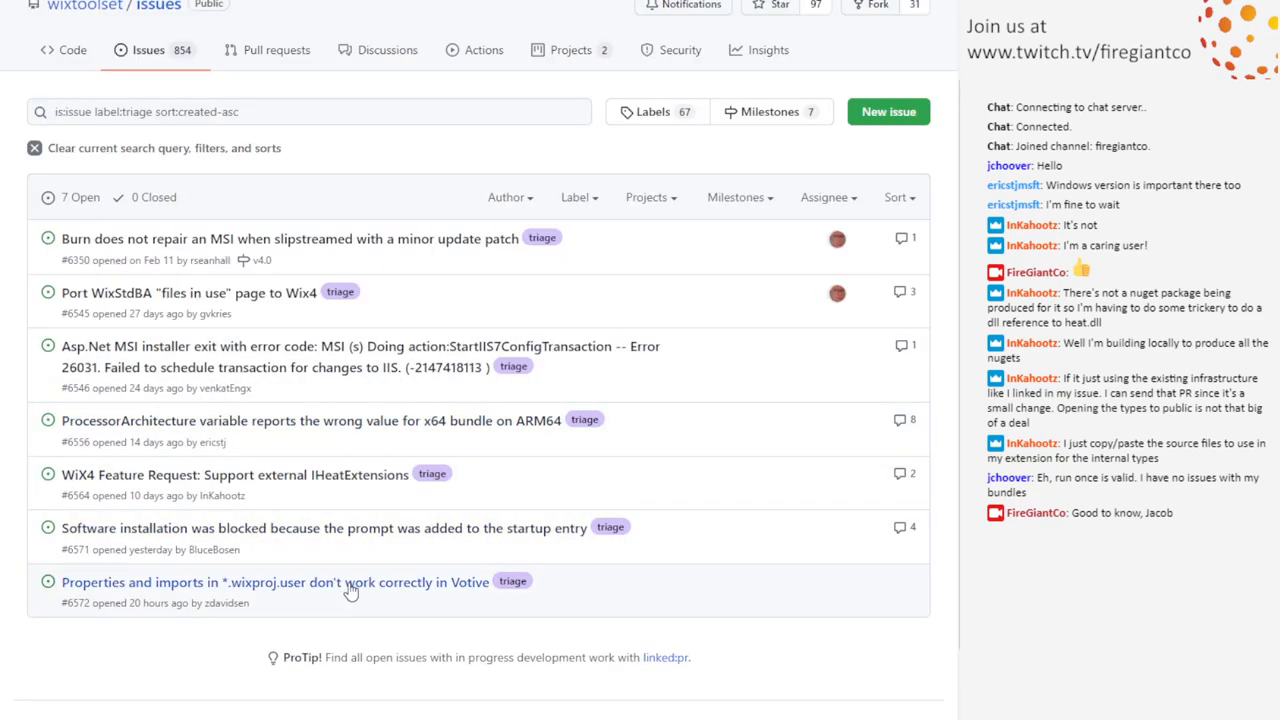
click(350, 583)
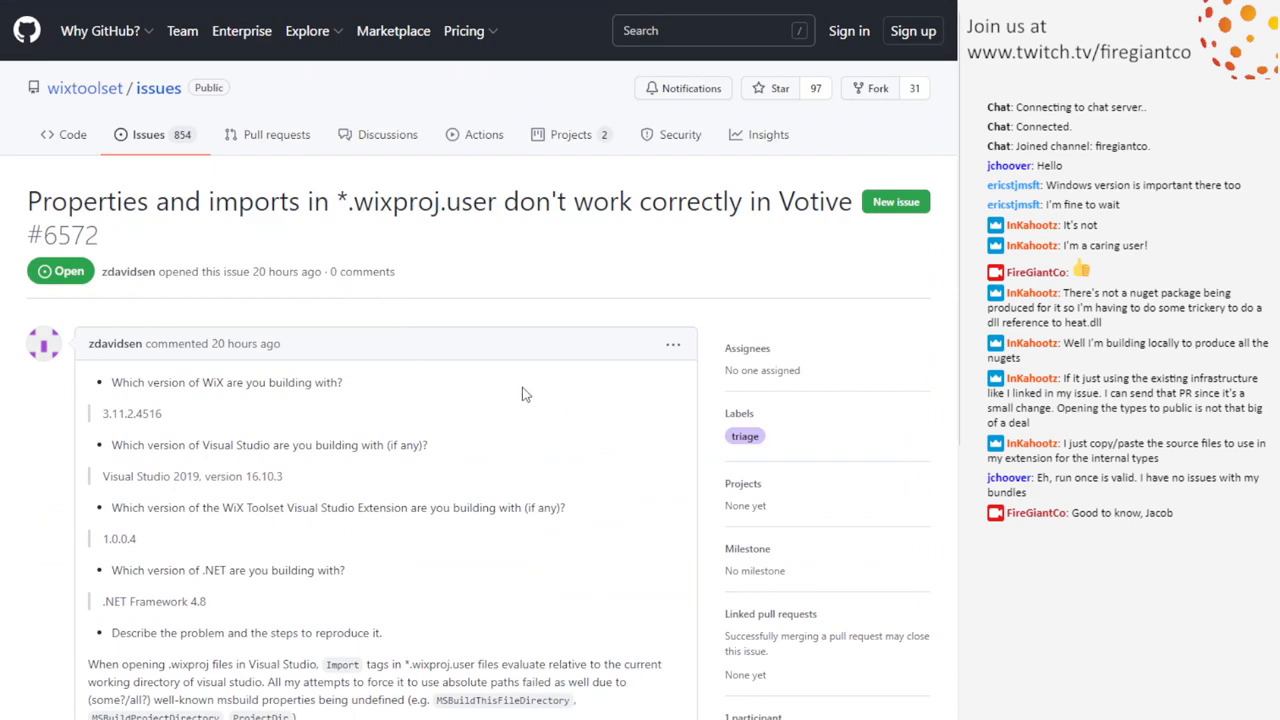
scroll(534, 387, down, 1)
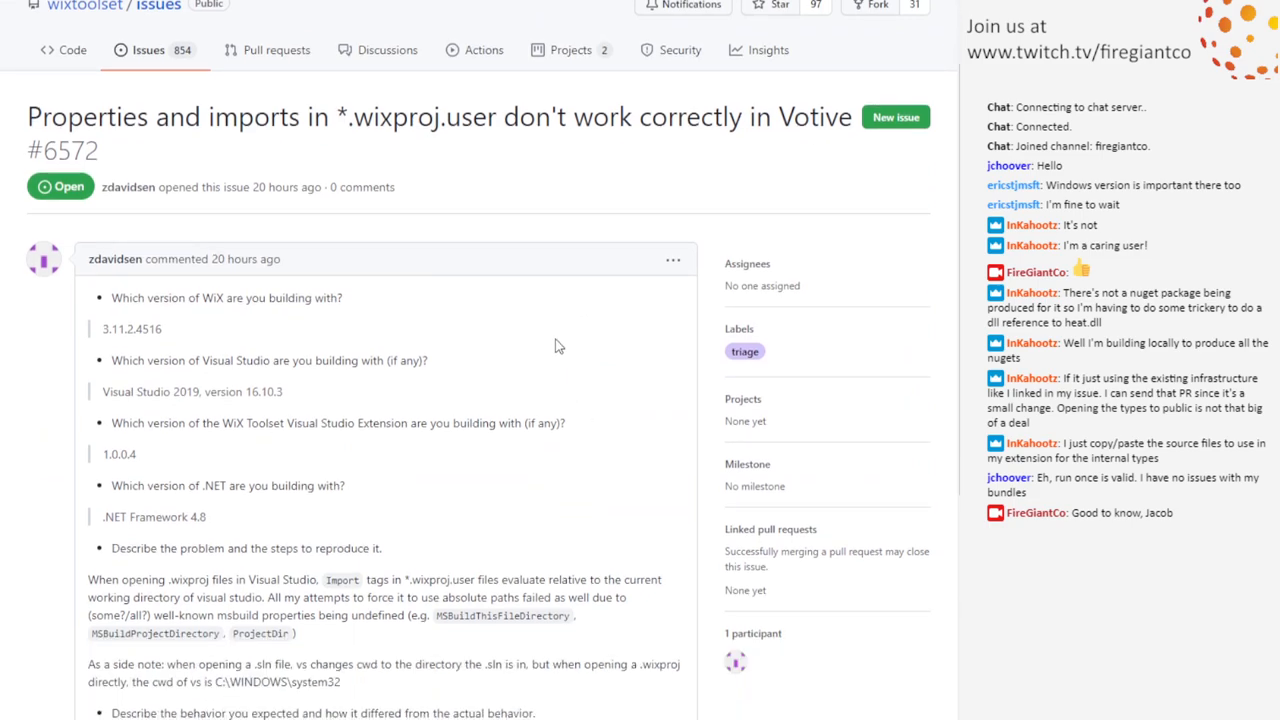
scroll(560, 337, down, 1)
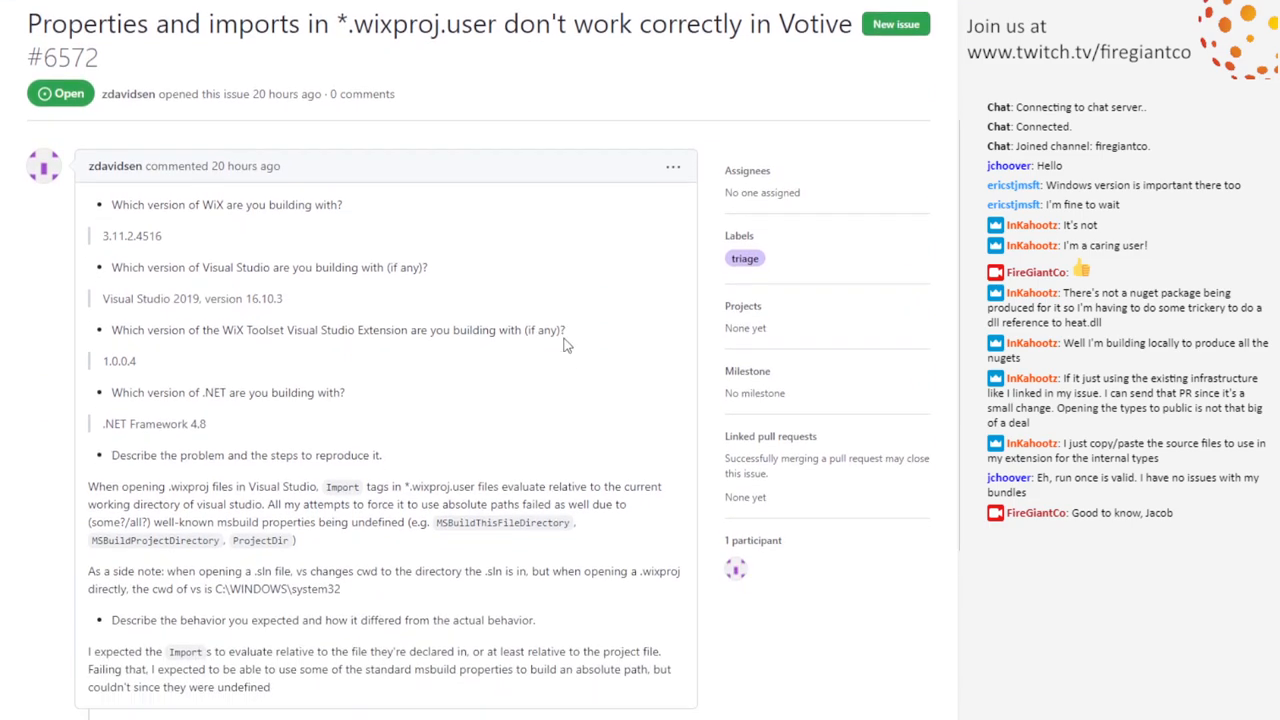
scroll(565, 320, down, 1)
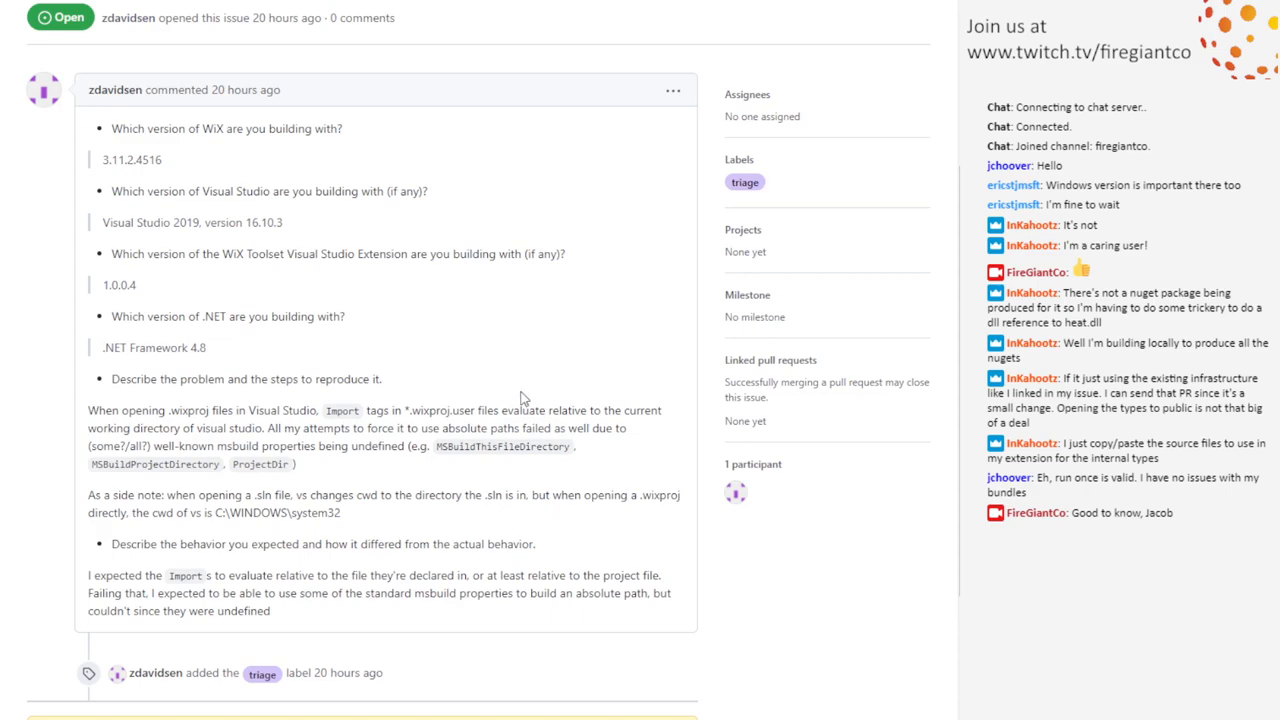
key(alt+Left)
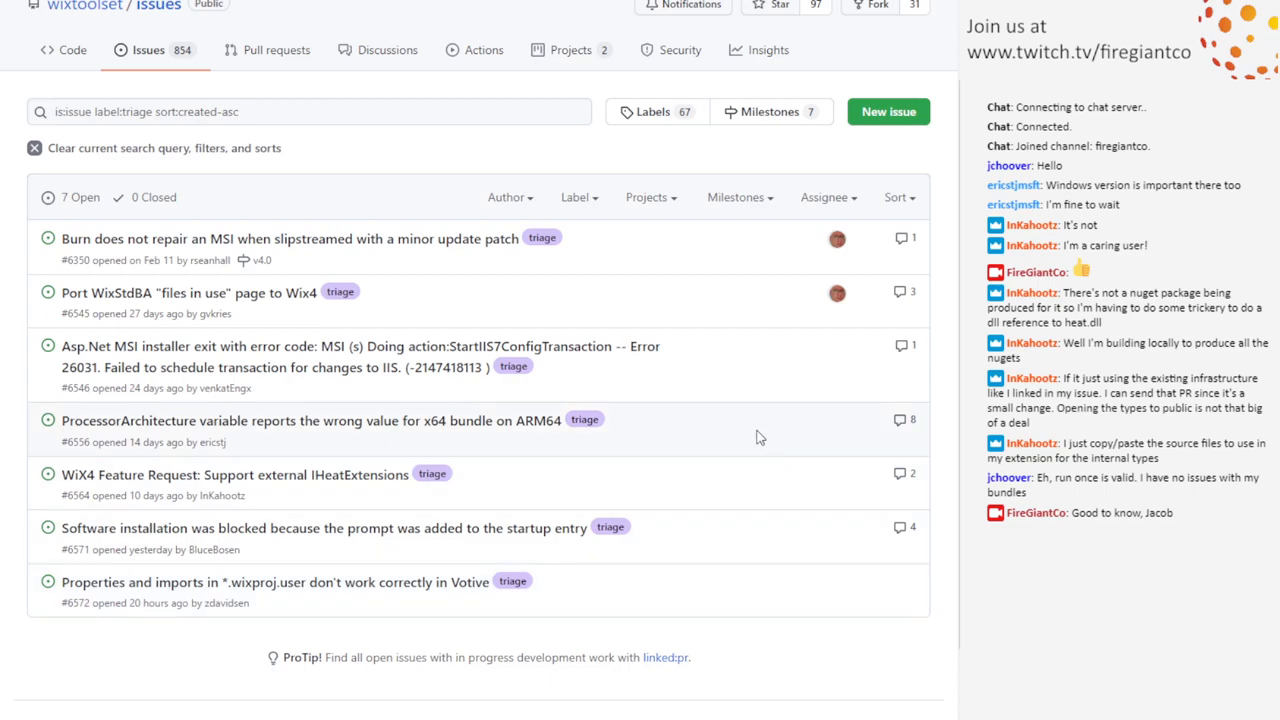
Refresh the triage list so the dispositioned issues drop off, leaving five open
key(F5)
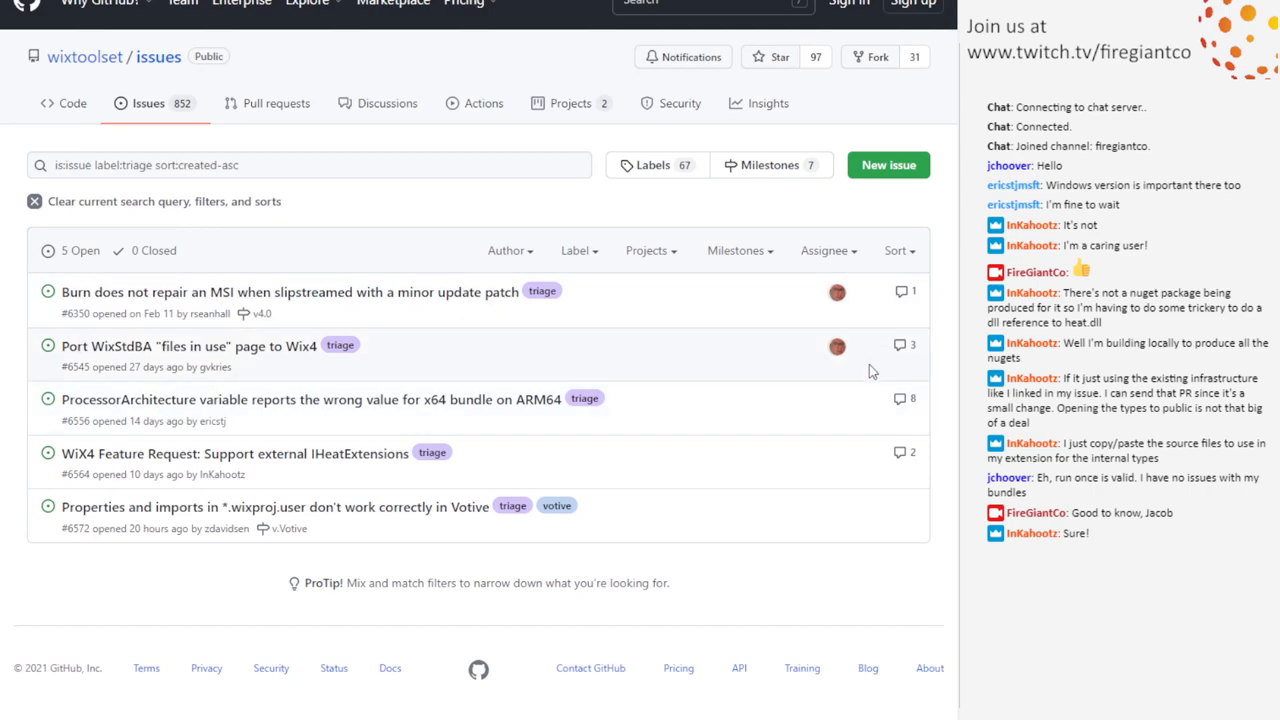
Open the ProcessorArchitecture ARM64 issue #6556 leading to the wix4 PR #37
click(362, 406)
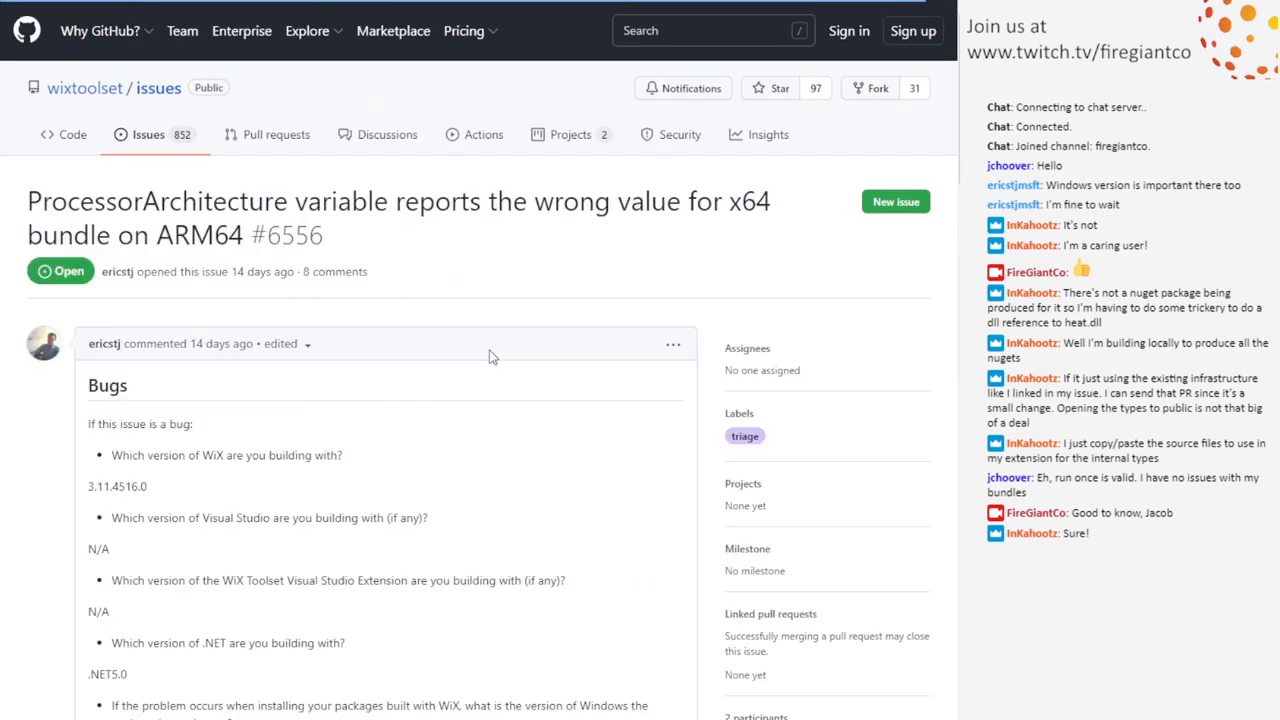
scroll(432, 341, down, 3)
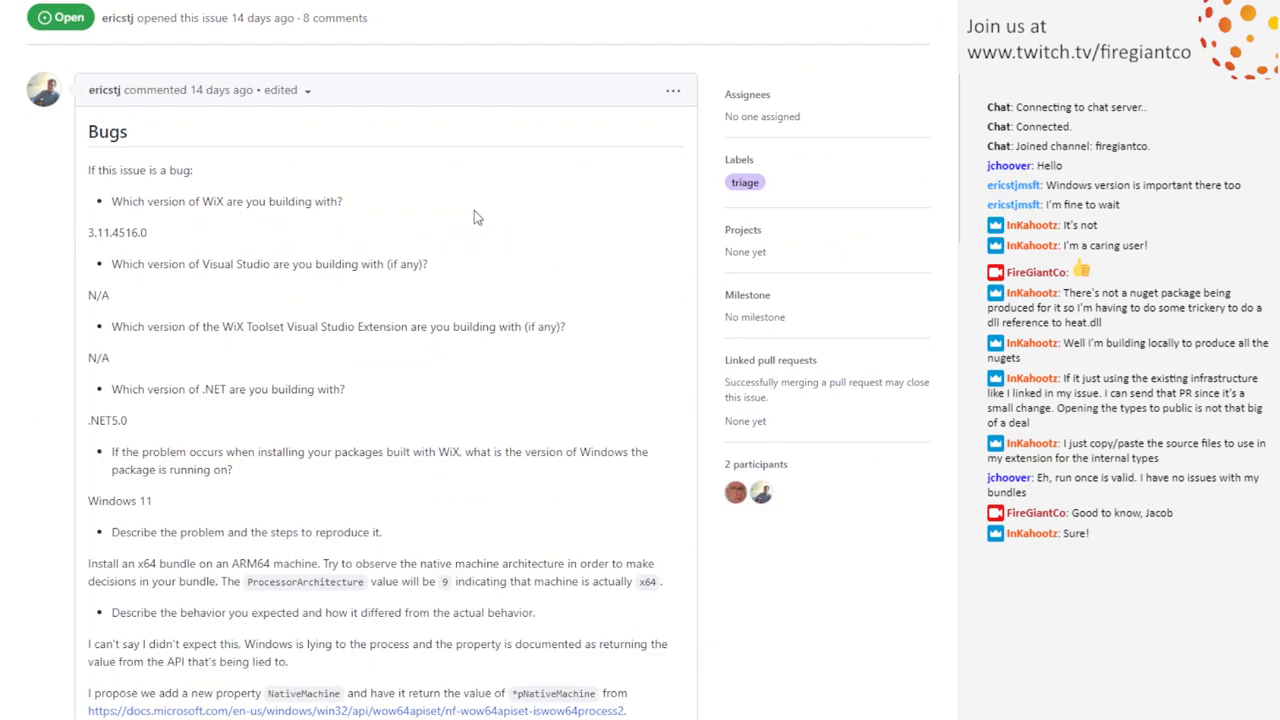
scroll(558, 210, down, 1)
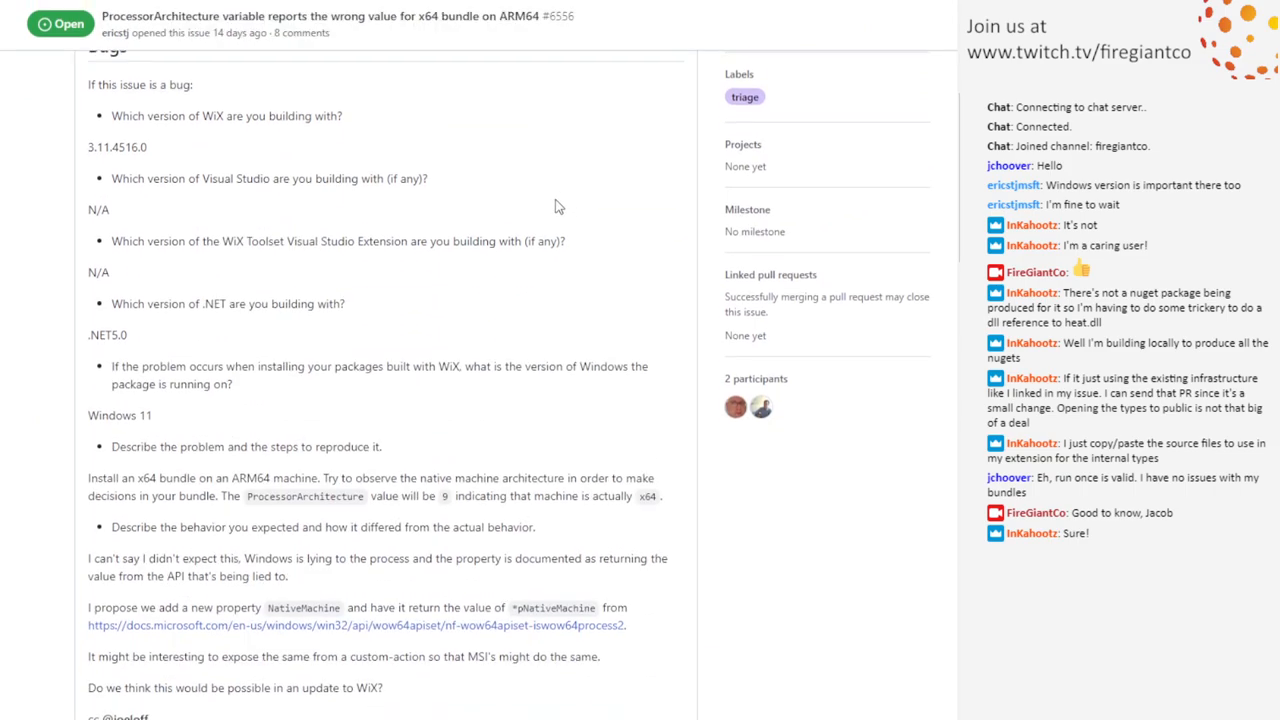
scroll(558, 202, down, 1)
scroll(560, 196, down, 1)
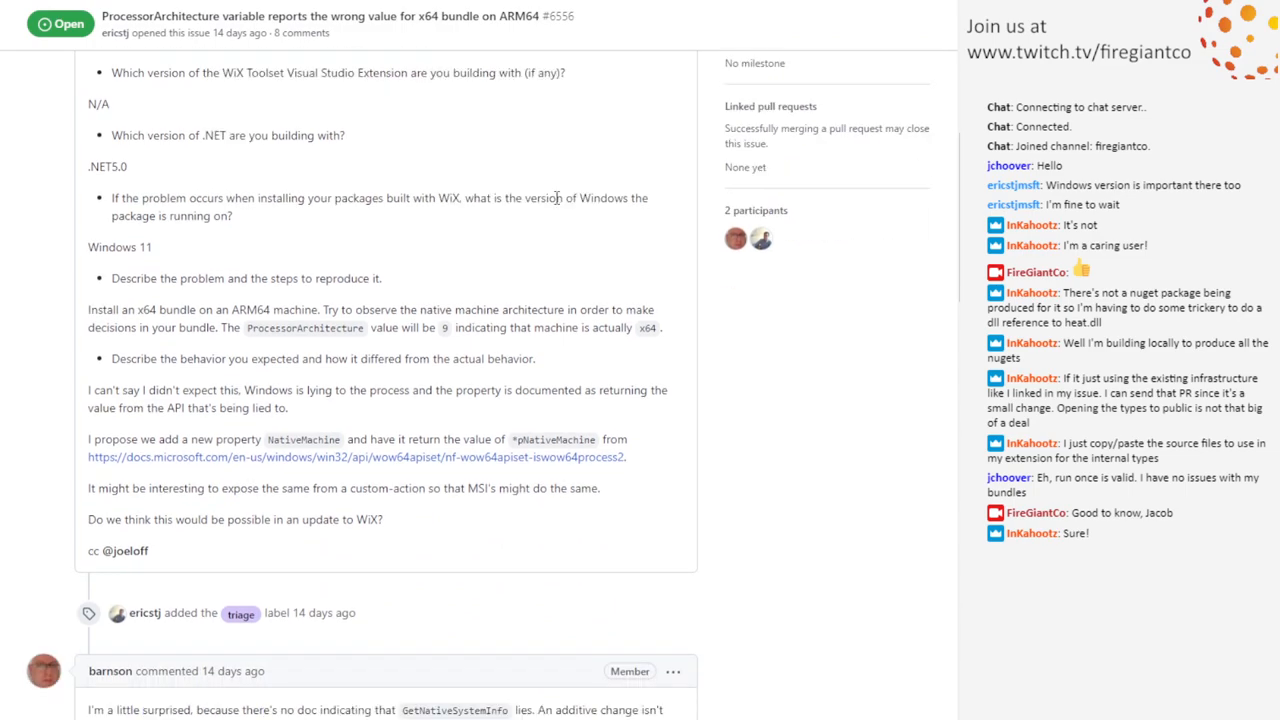
scroll(525, 200, down, 1)
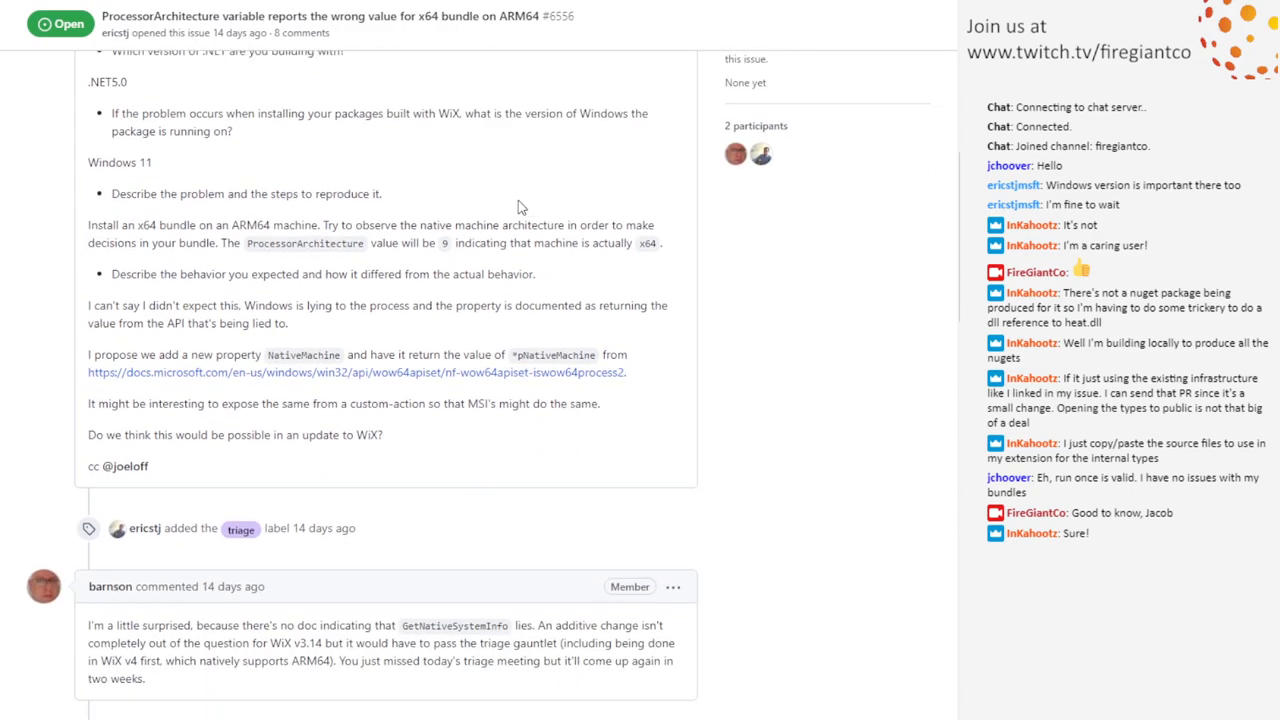
scroll(513, 201, down, 3)
scroll(513, 201, down, 3)
scroll(513, 201, down, 3)
scroll(513, 201, down, 2)
scroll(456, 344, down, 5)
scroll(456, 344, down, 5)
scroll(458, 361, up, 1)
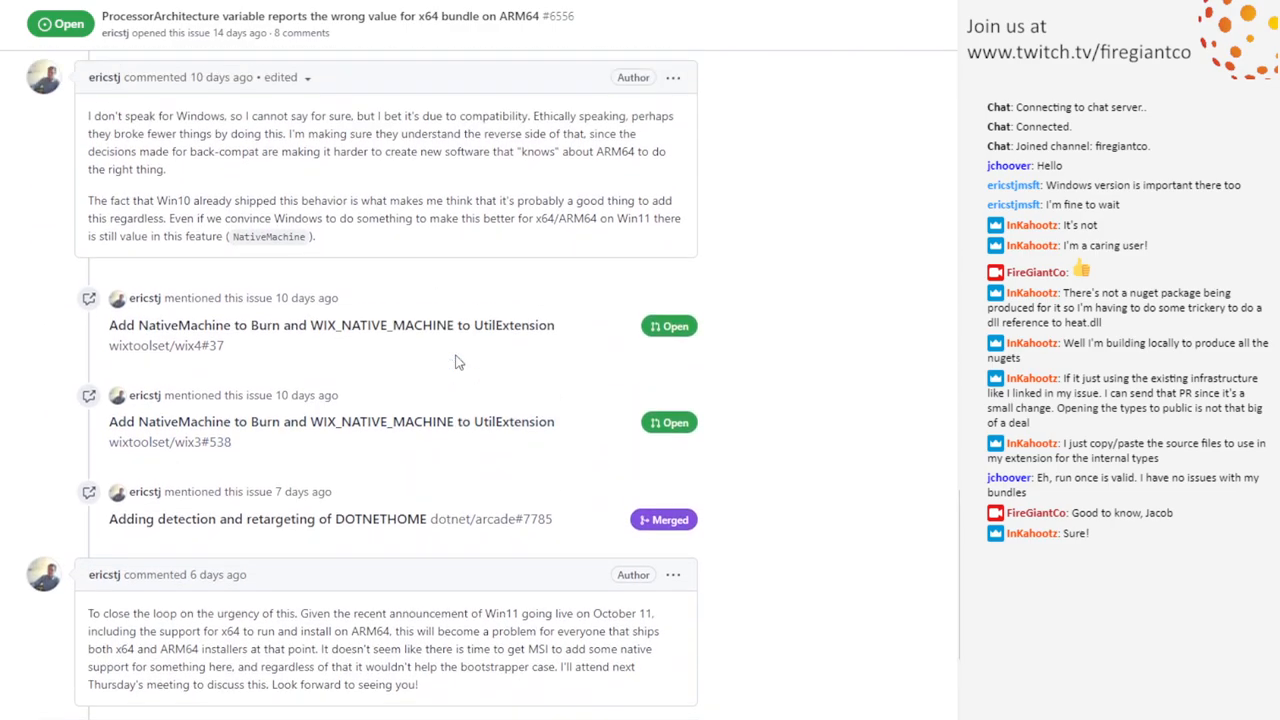
scroll(458, 361, up, 5)
scroll(460, 345, up, 4)
scroll(463, 332, up, 4)
scroll(463, 332, up, 4)
scroll(463, 331, up, 1)
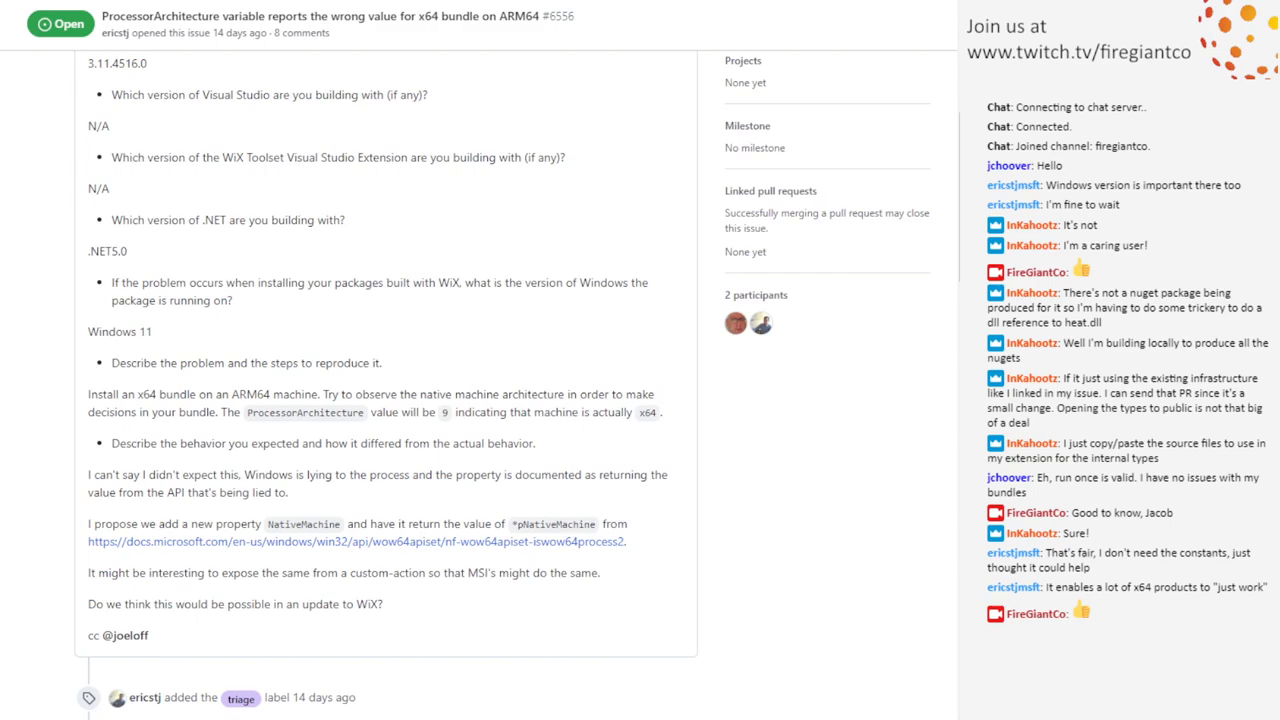
scroll(380, 400, down, 15)
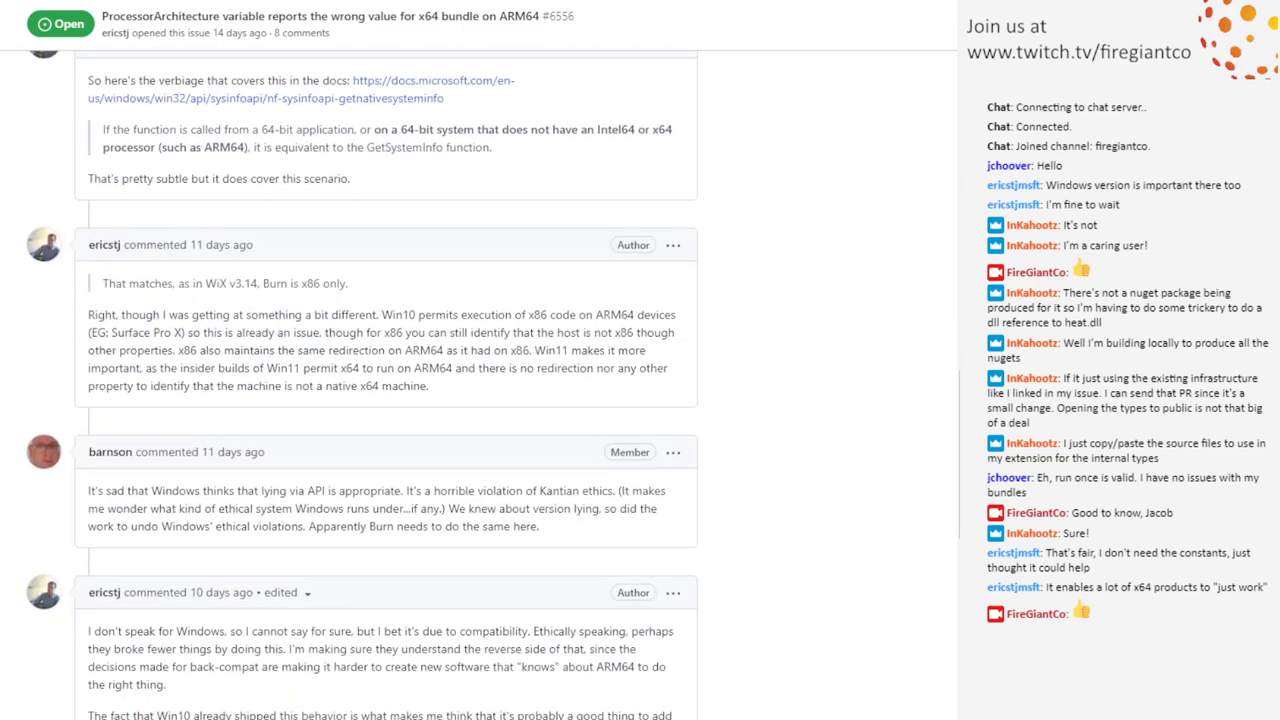
scroll(380, 400, down, 5)
scroll(380, 400, down, 5)
scroll(380, 400, down, 3)
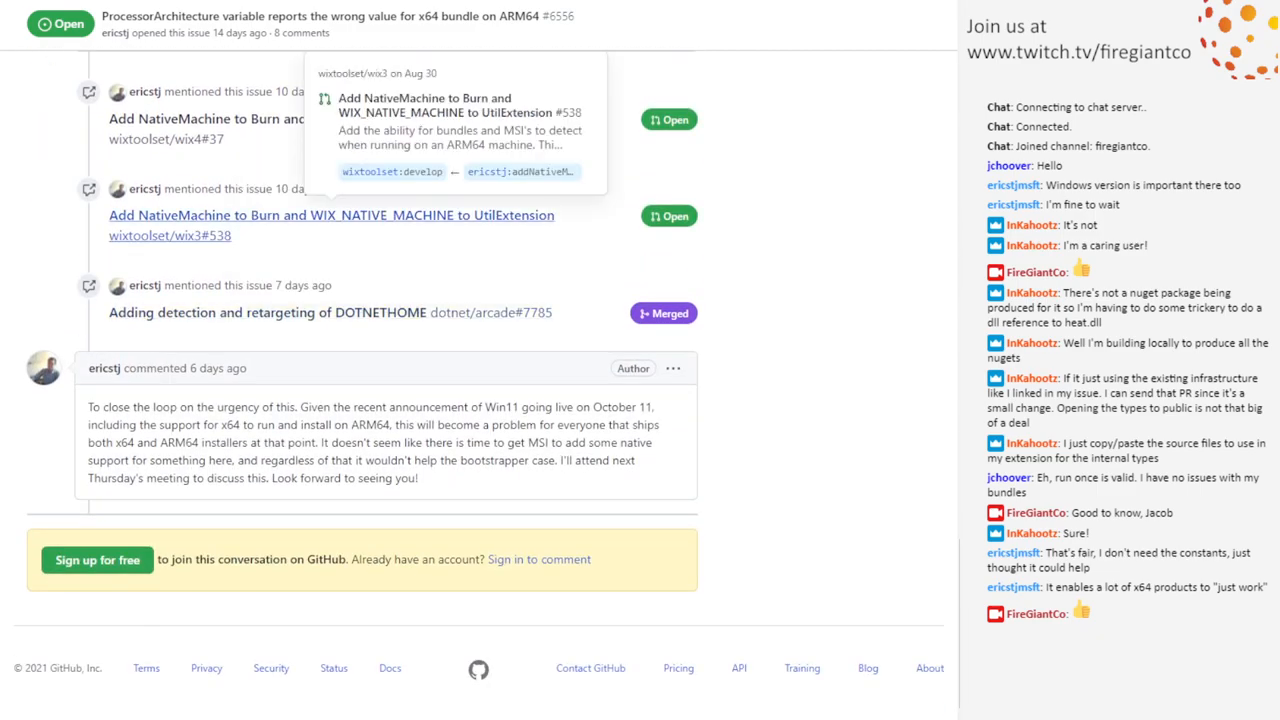
scroll(380, 300, up, 3)
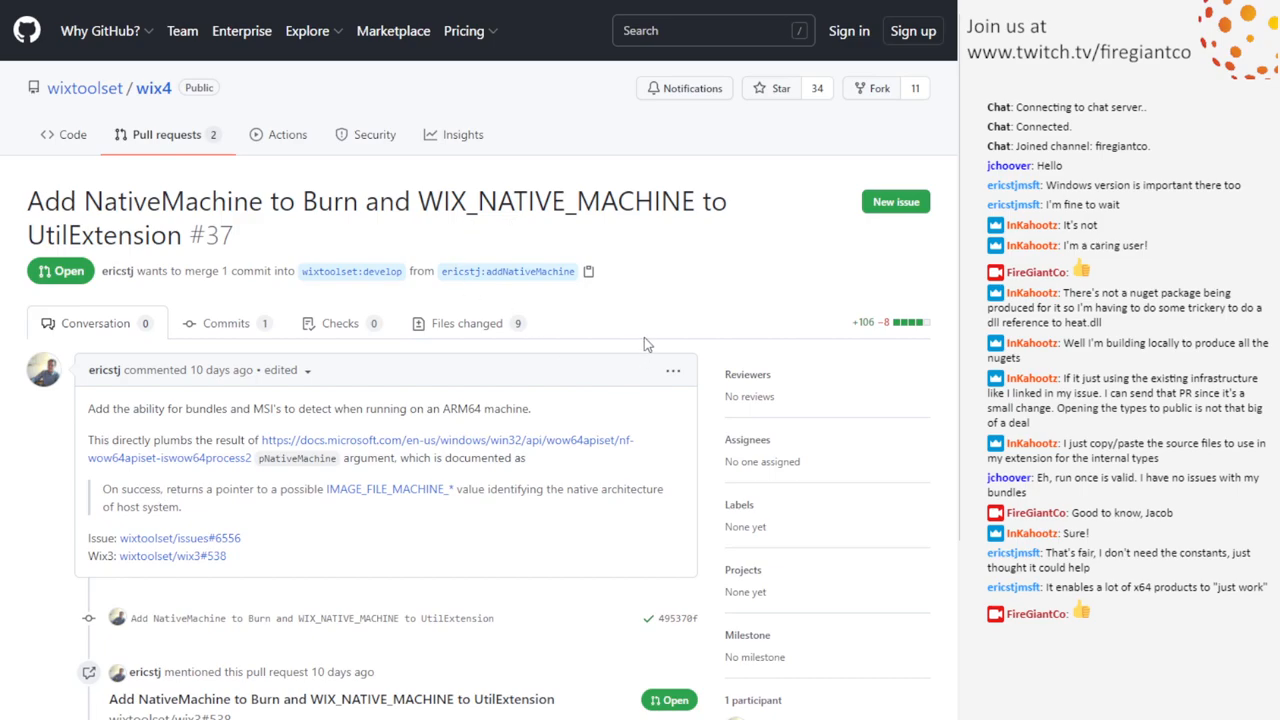
View PR #37's changed files, then open the wix3 NativeMachine PR #538 from issue #6556
click(480, 323)
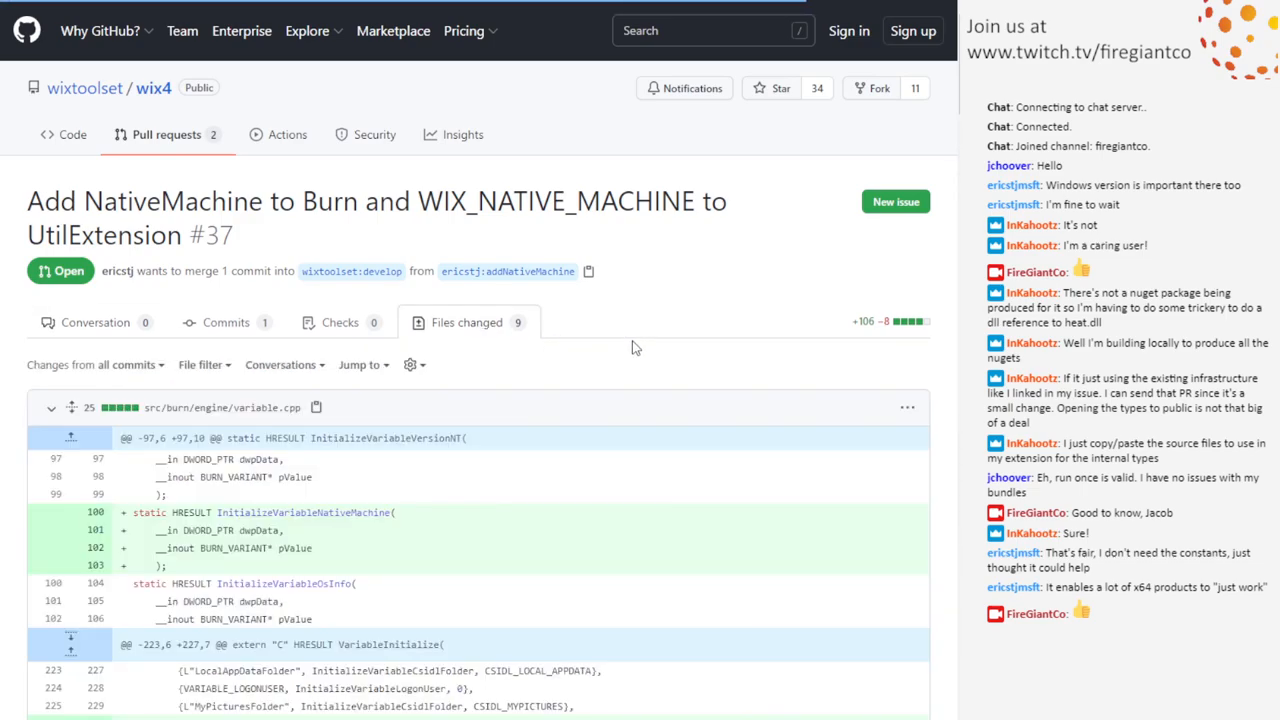
scroll(658, 386, down, 4)
scroll(650, 400, down, 4)
scroll(638, 400, down, 3)
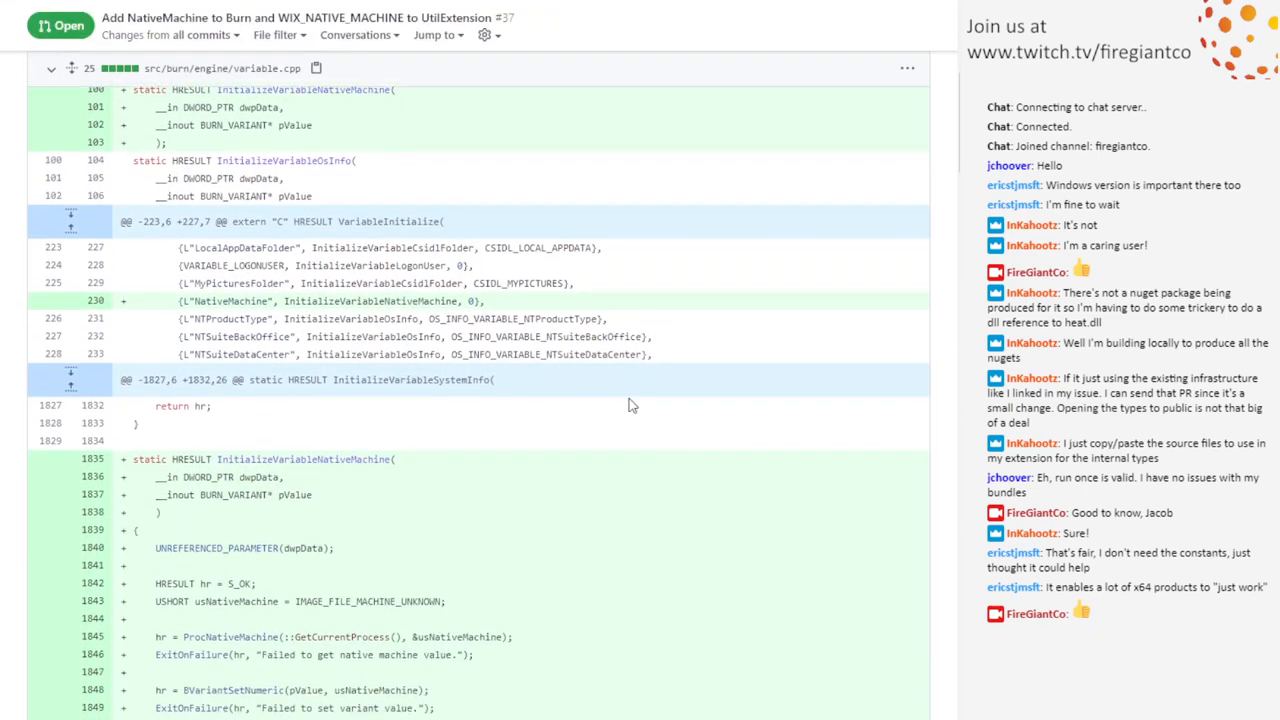
scroll(600, 420, down, 2)
key(alt+Left)
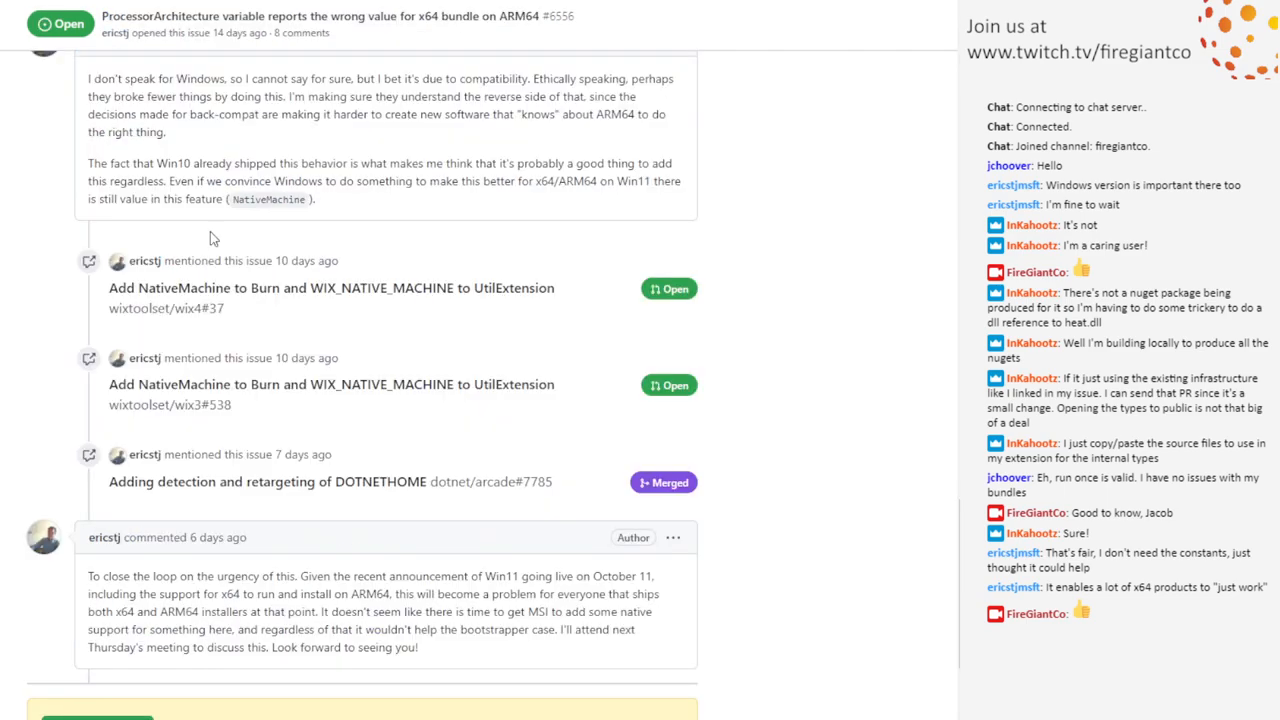
click(368, 385)
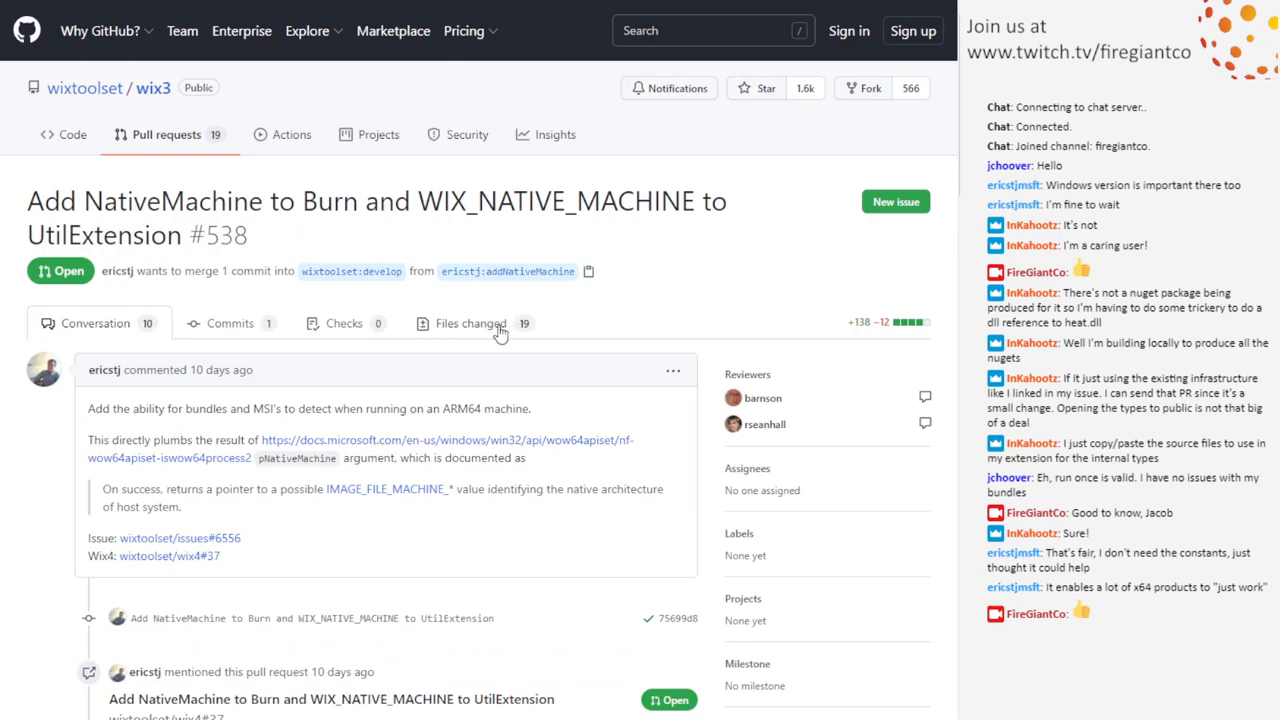
View PR #538's changed files with the Burn, UtilExtension and procutil NativeMachine diffs
click(498, 333)
scroll(627, 434, down, 5)
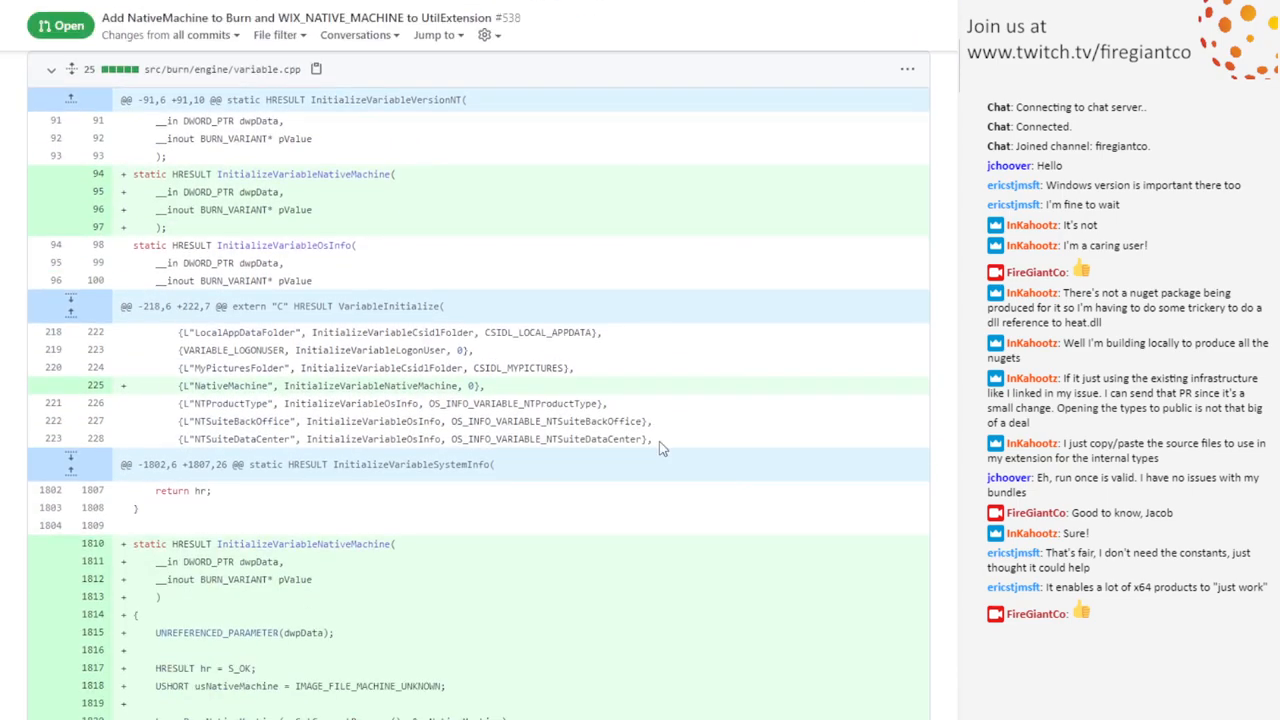
scroll(627, 400, down, 5)
scroll(627, 395, down, 5)
scroll(627, 391, down, 3)
scroll(630, 400, down, 4)
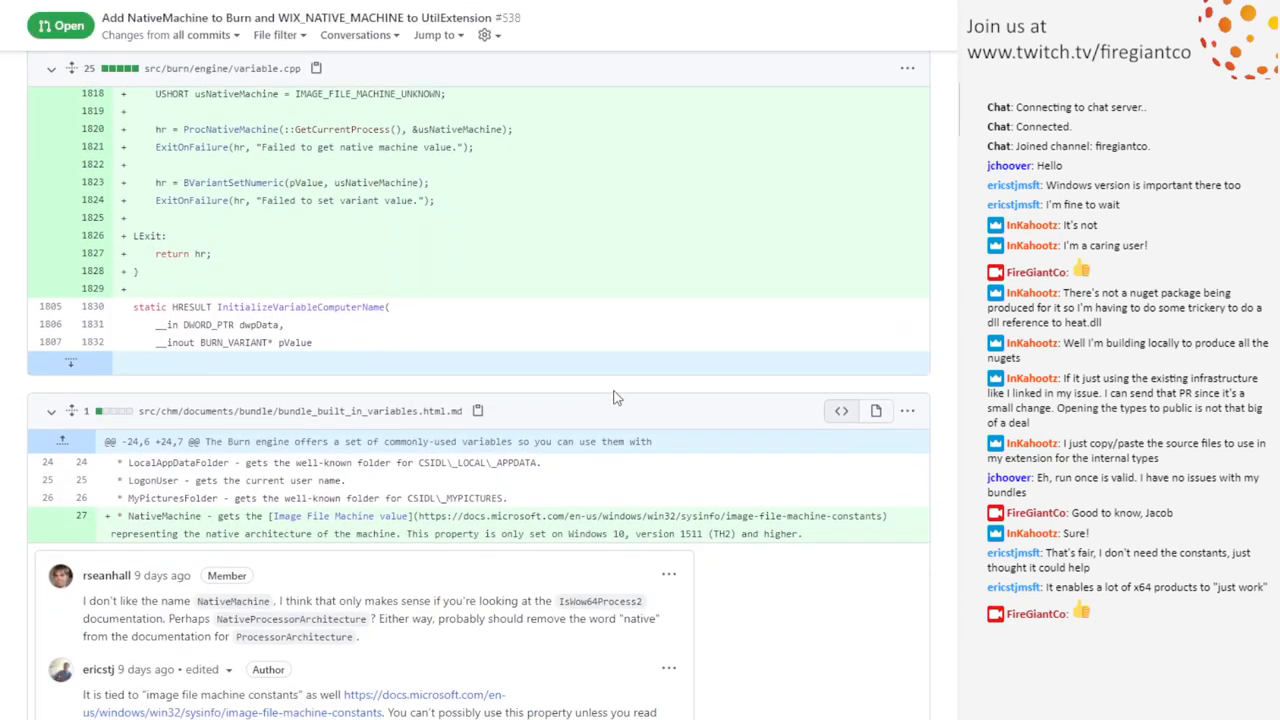
scroll(611, 391, down, 2)
scroll(611, 391, down, 3)
scroll(606, 413, down, 2)
scroll(606, 413, down, 5)
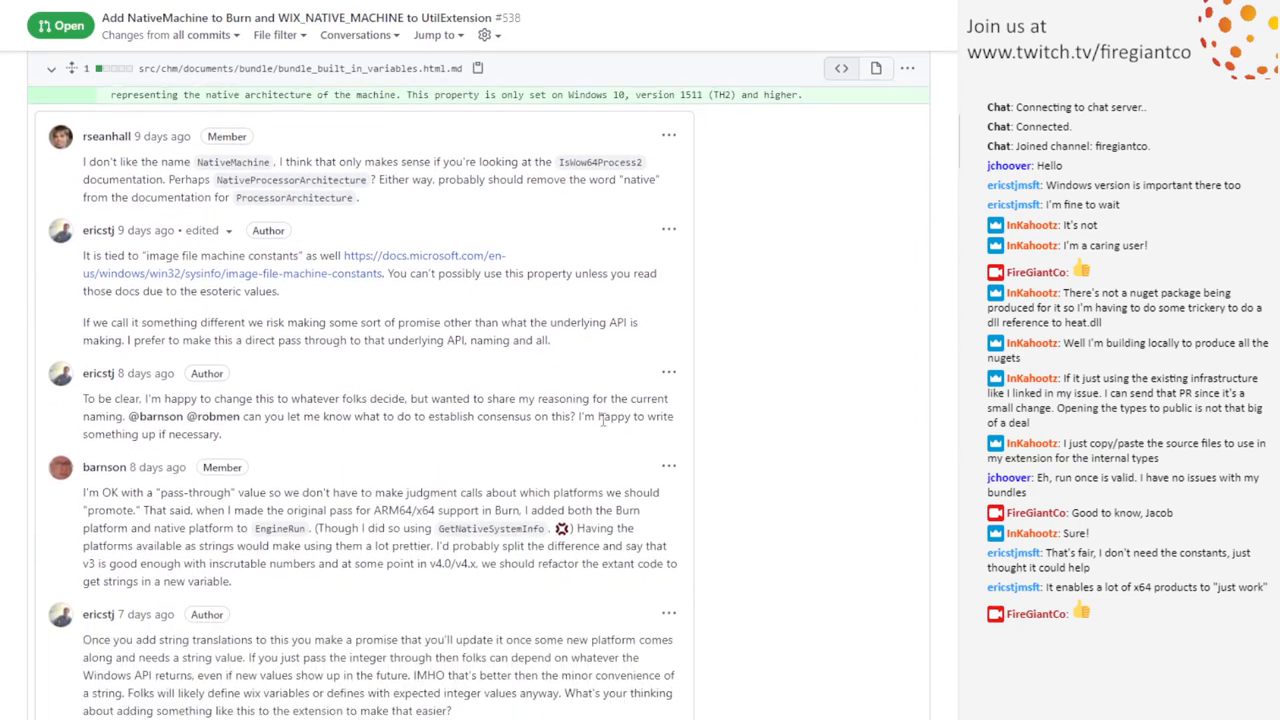
scroll(606, 413, down, 4)
scroll(603, 420, down, 4)
scroll(600, 427, down, 3)
scroll(600, 427, down, 5)
scroll(600, 427, down, 3)
scroll(600, 427, down, 5)
scroll(603, 430, down, 3)
scroll(603, 432, down, 4)
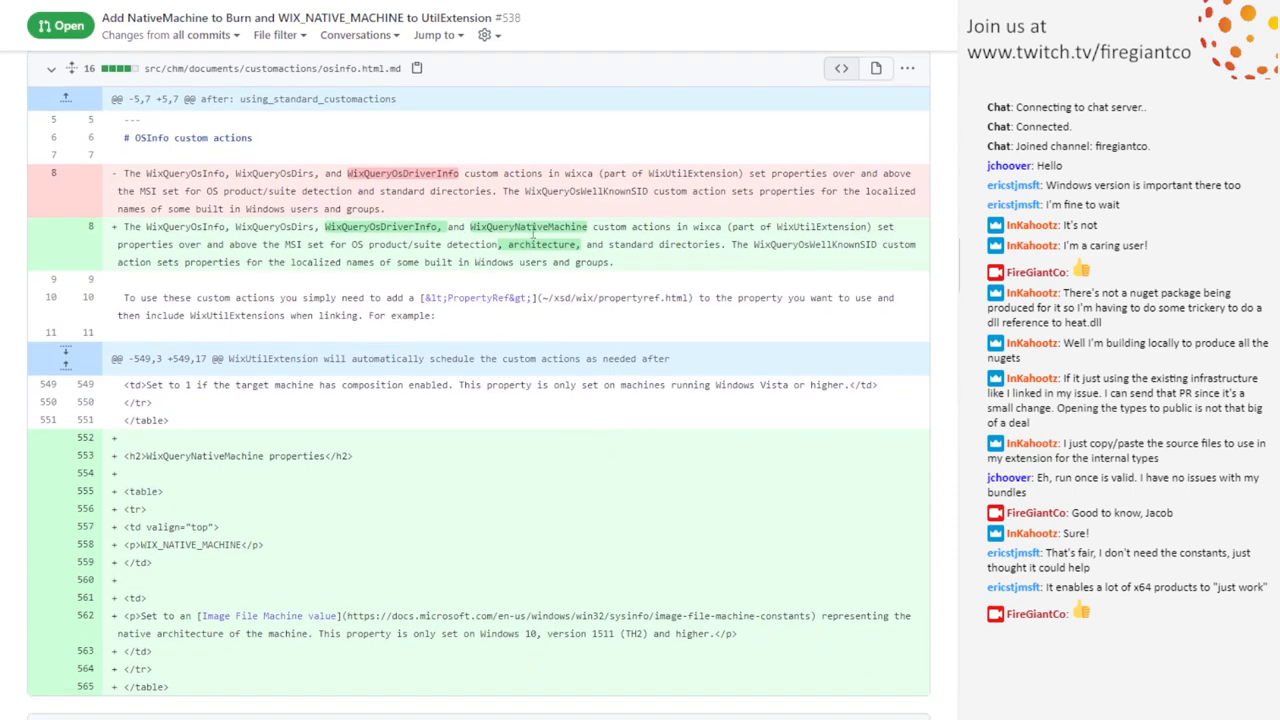
scroll(583, 459, down, 2)
scroll(615, 360, down, 5)
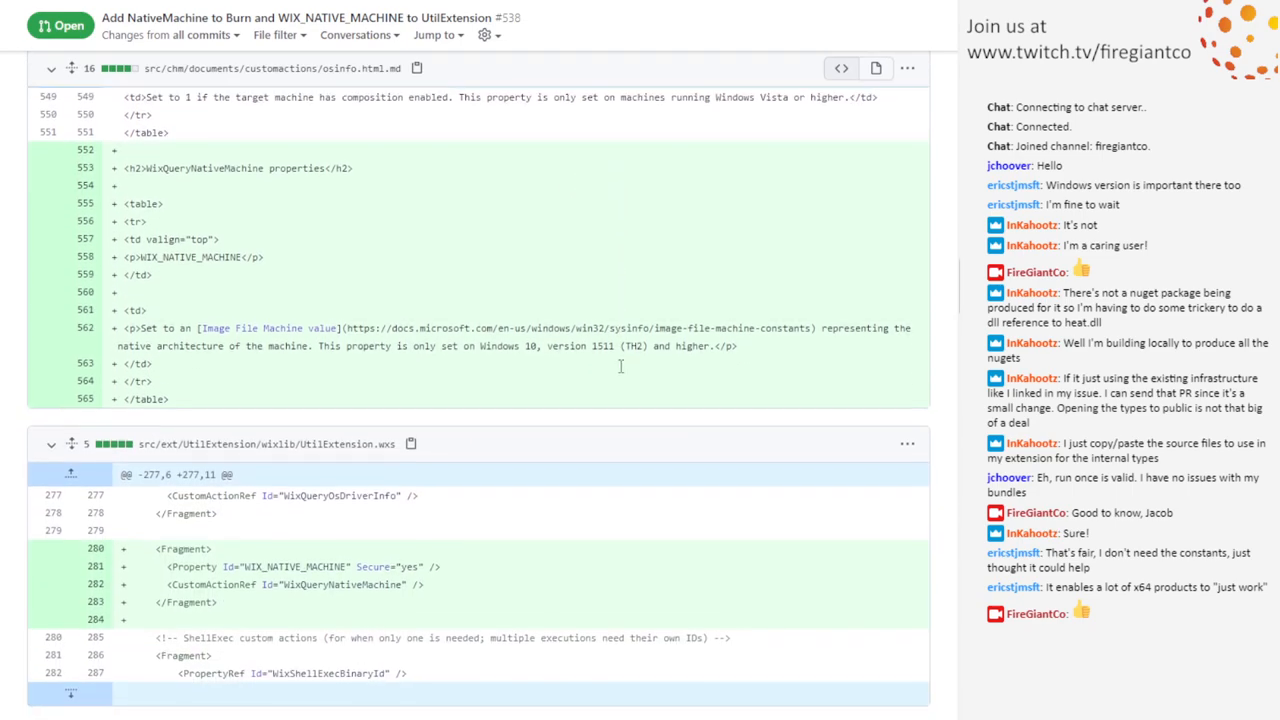
scroll(630, 380, down, 5)
scroll(643, 392, down, 3)
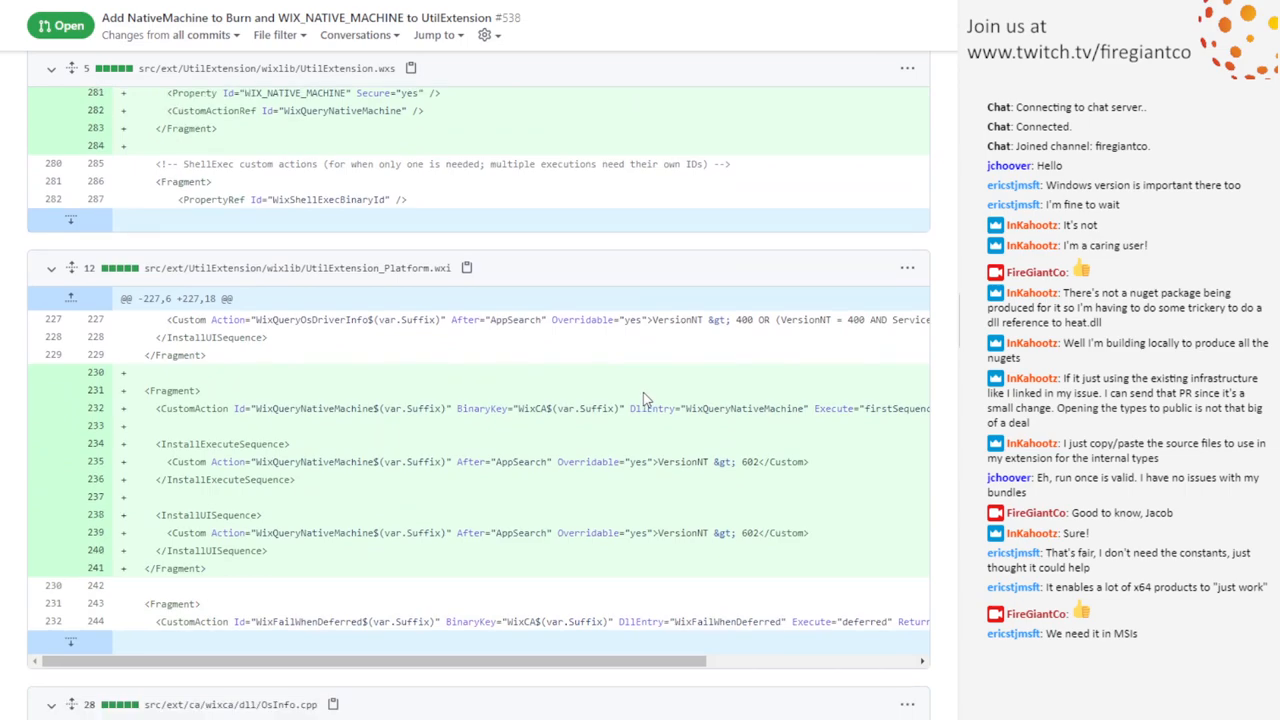
scroll(671, 353, down, 4)
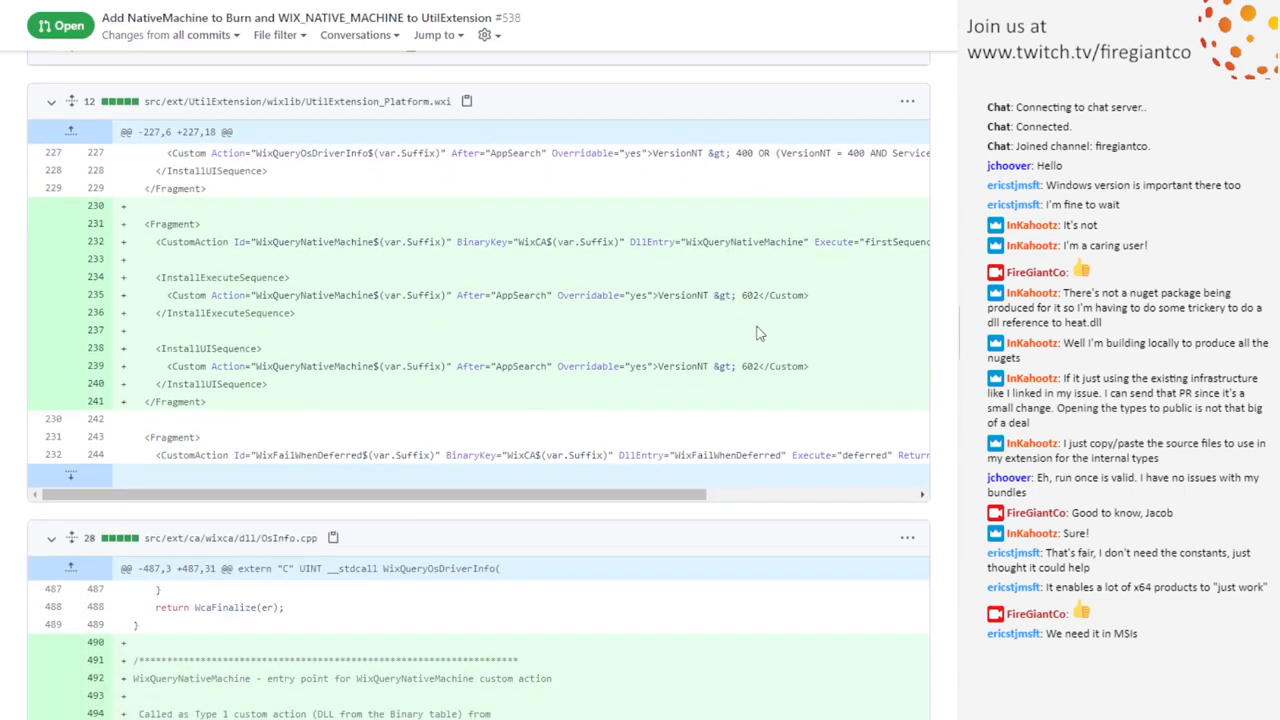
scroll(699, 360, down, 3)
scroll(699, 366, down, 4)
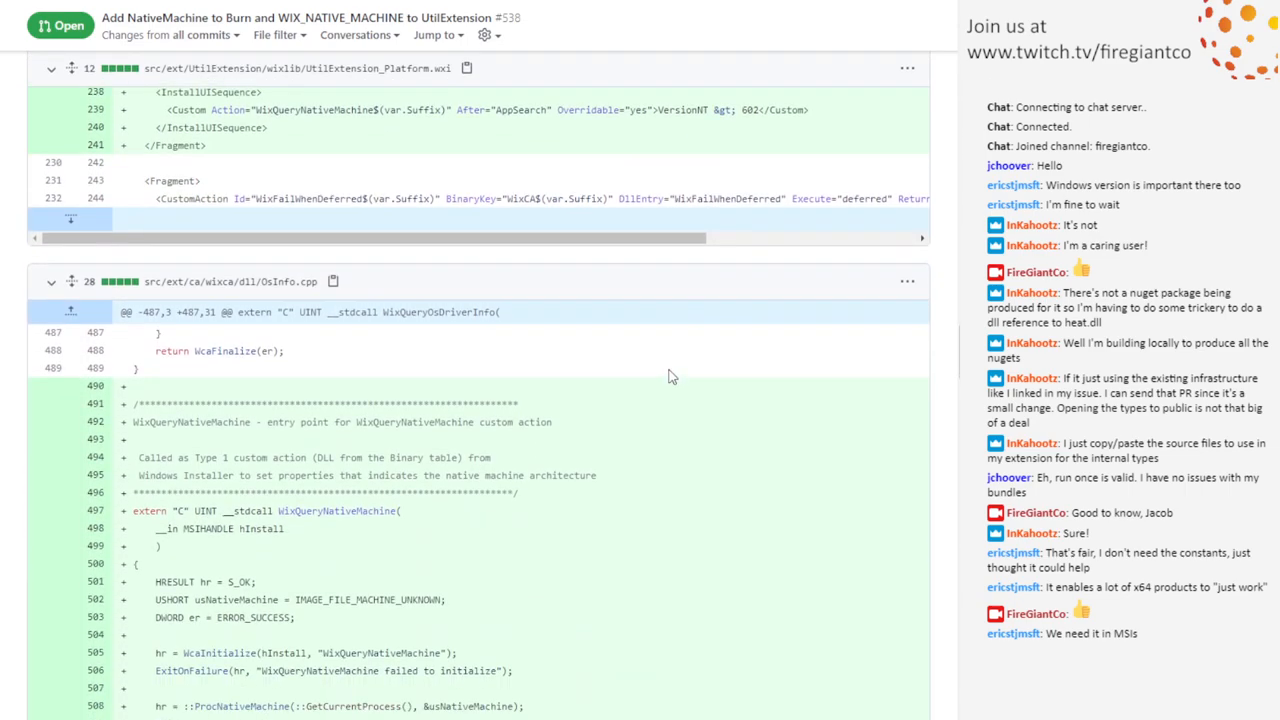
scroll(670, 381, down, 3)
scroll(667, 377, down, 2)
scroll(640, 370, down, 2)
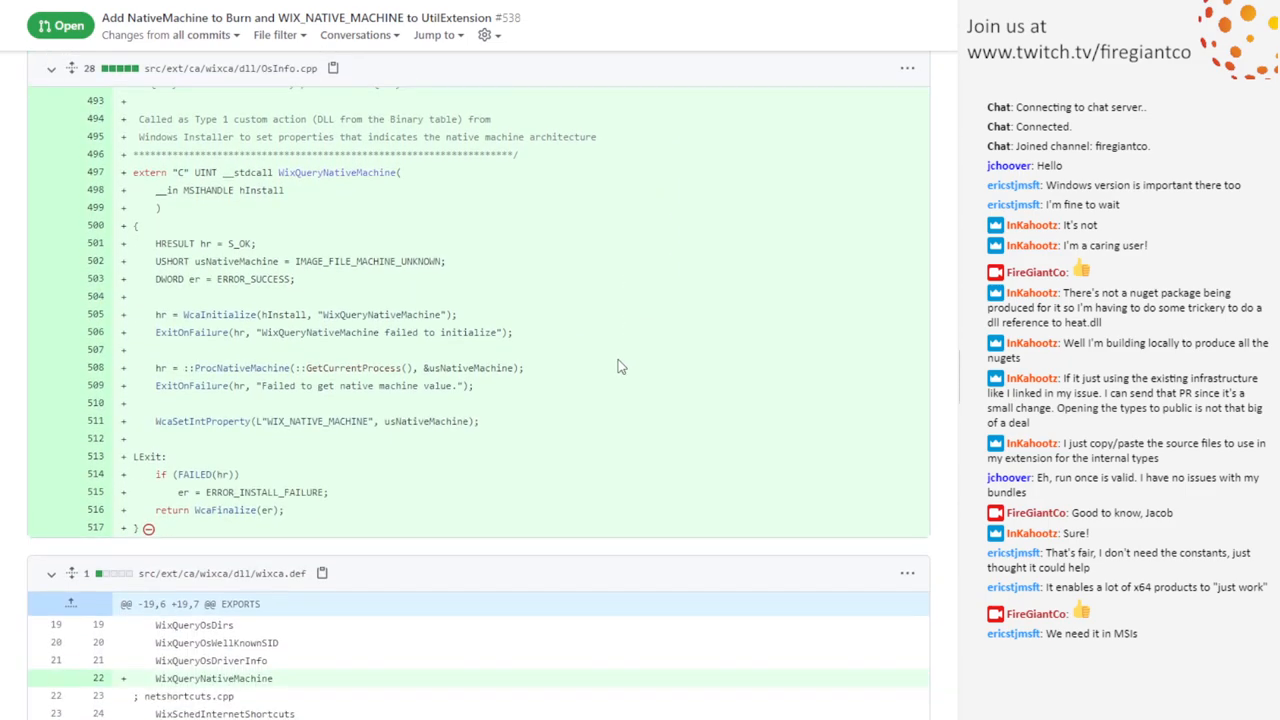
scroll(618, 367, down, 1)
scroll(630, 322, down, 2)
scroll(636, 360, down, 3)
scroll(636, 380, down, 3)
scroll(636, 380, down, 1)
scroll(636, 381, down, 3)
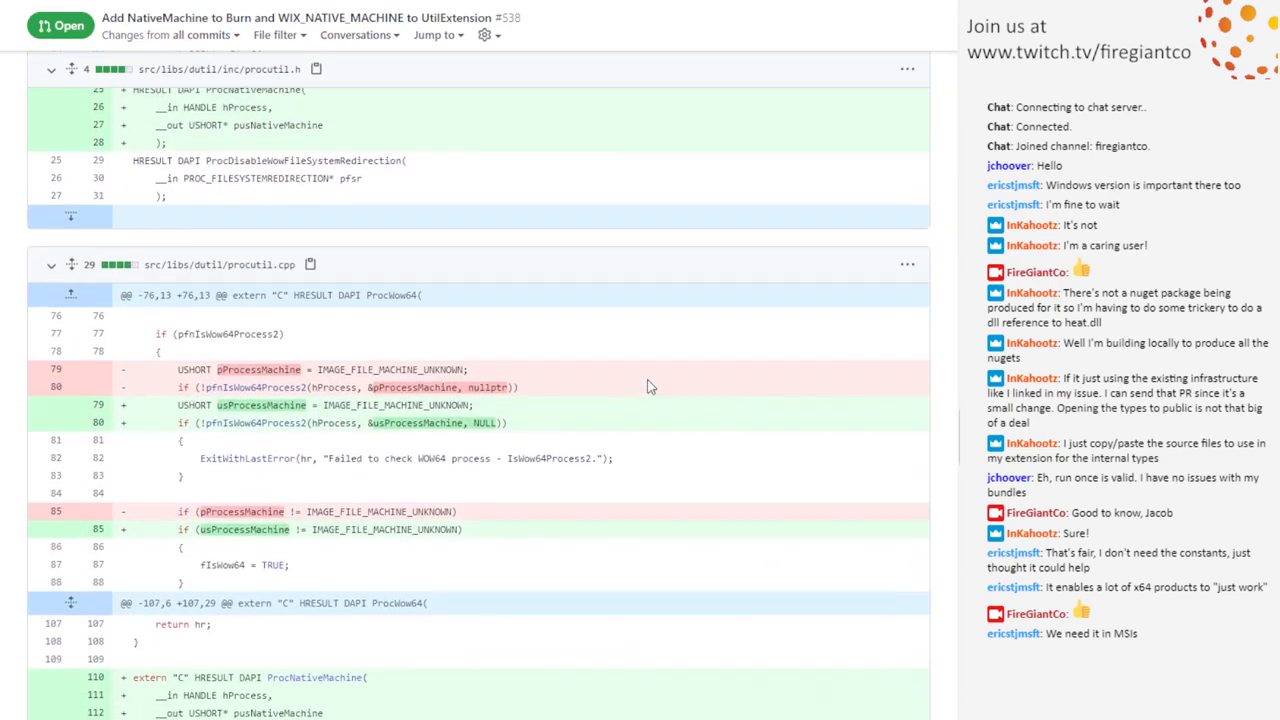
scroll(650, 381, down, 2)
scroll(650, 381, down, 3)
scroll(660, 395, down, 2)
scroll(662, 397, down, 2)
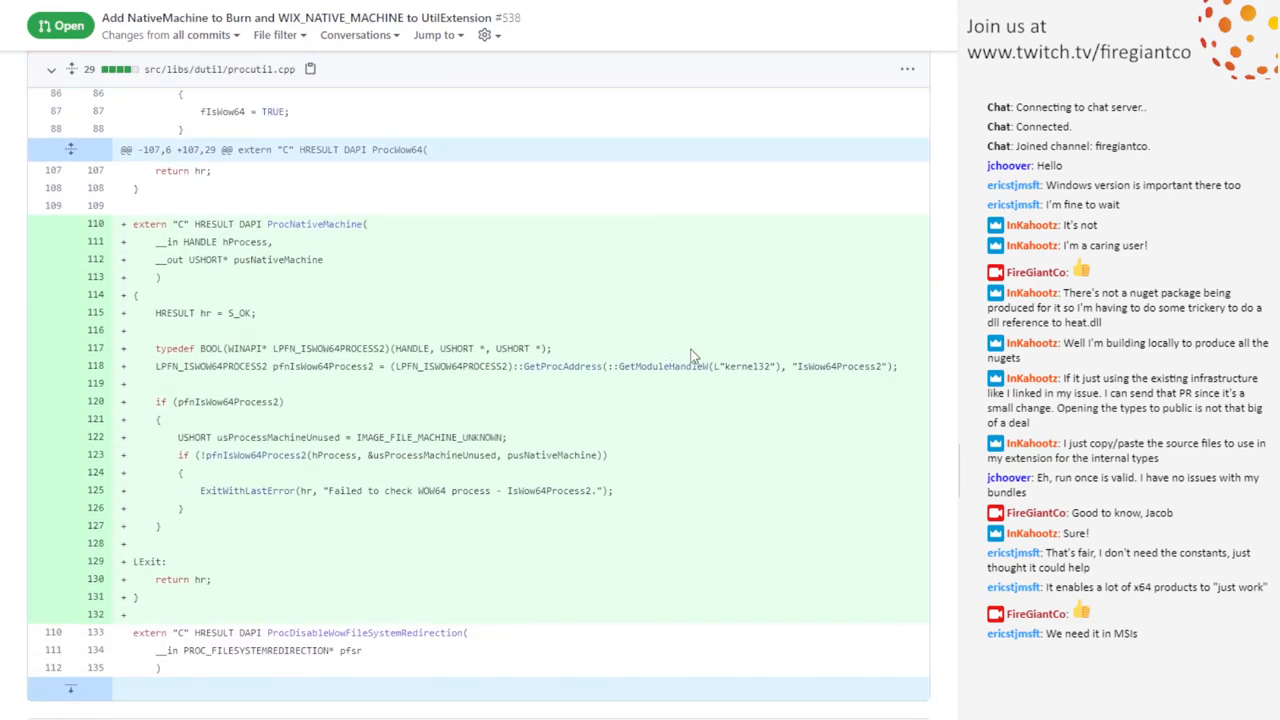
scroll(680, 360, down, 2)
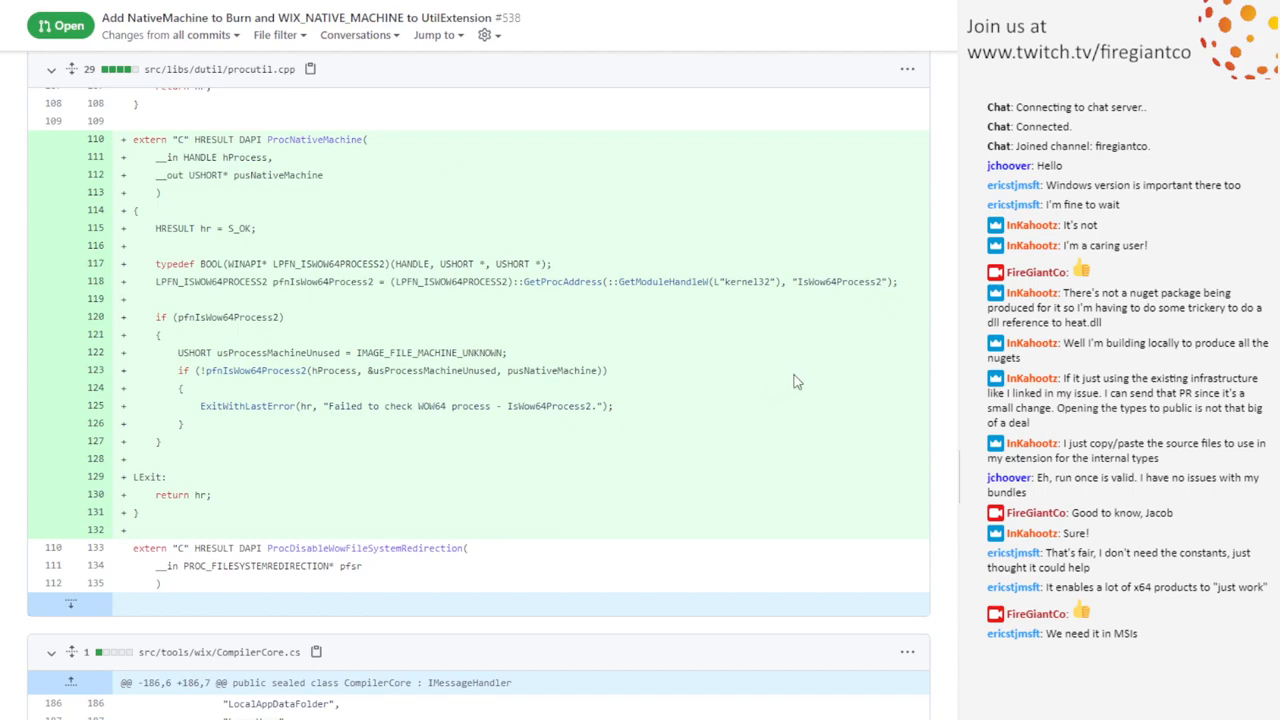
scroll(737, 396, down, 5)
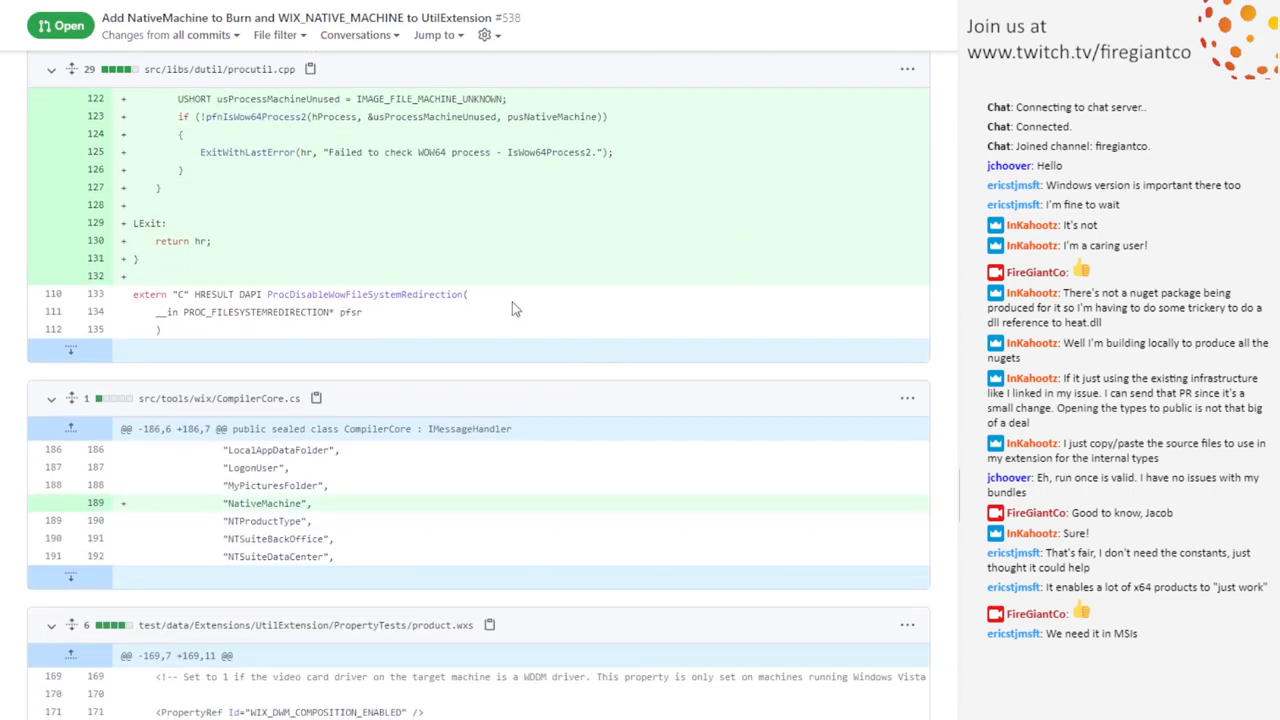
scroll(640, 480, down, 8)
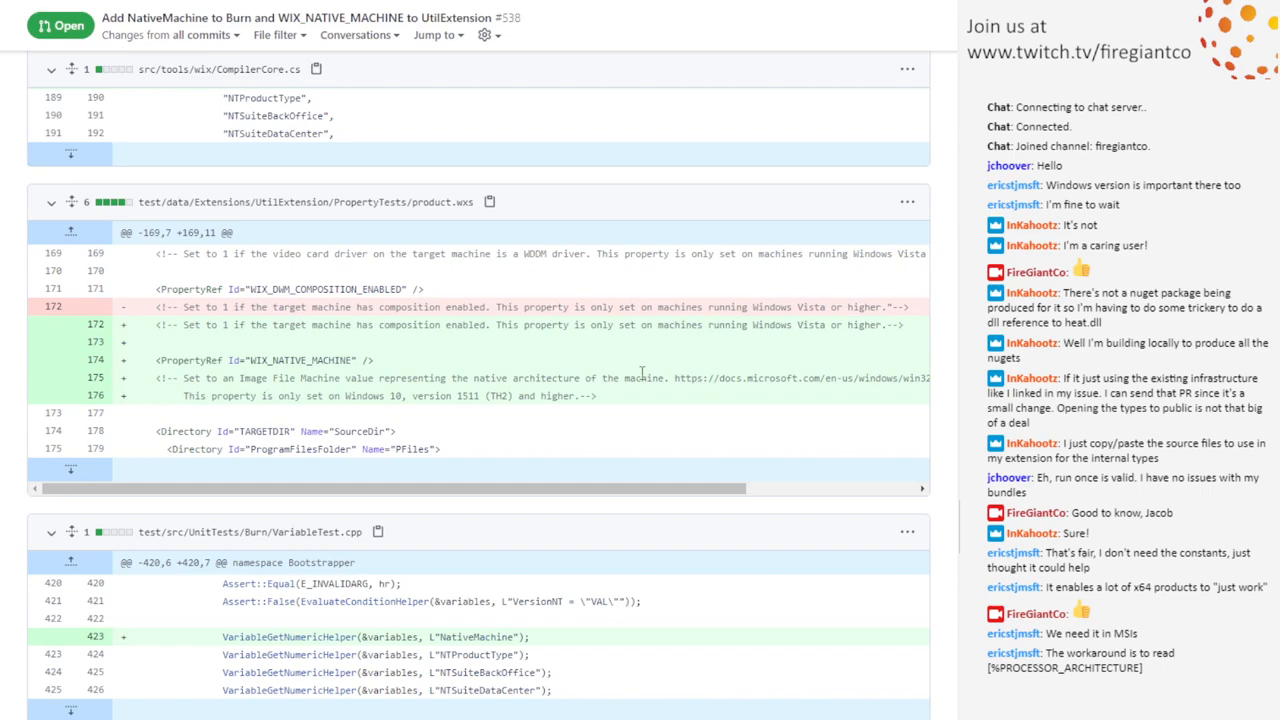
scroll(555, 388, down, 1)
scroll(555, 388, down, 1)
scroll(632, 377, down, 2)
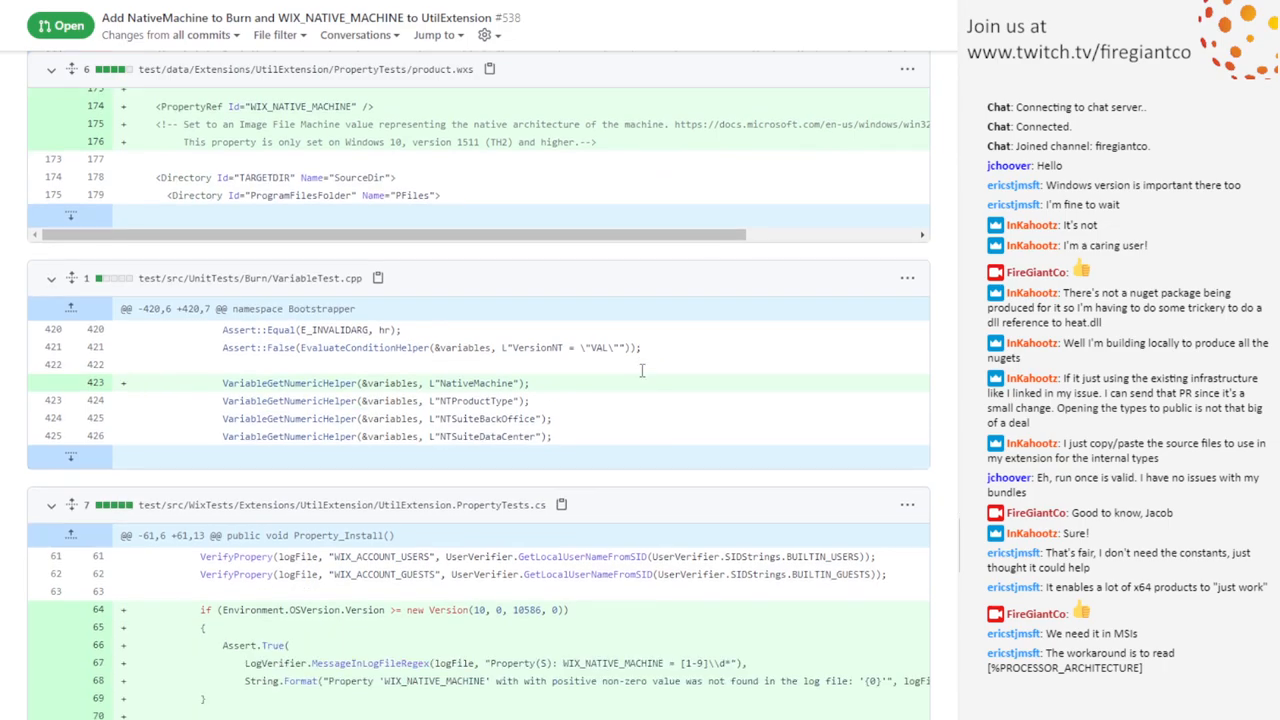
scroll(640, 383, down, 1)
scroll(643, 383, down, 1)
scroll(643, 383, down, 1)
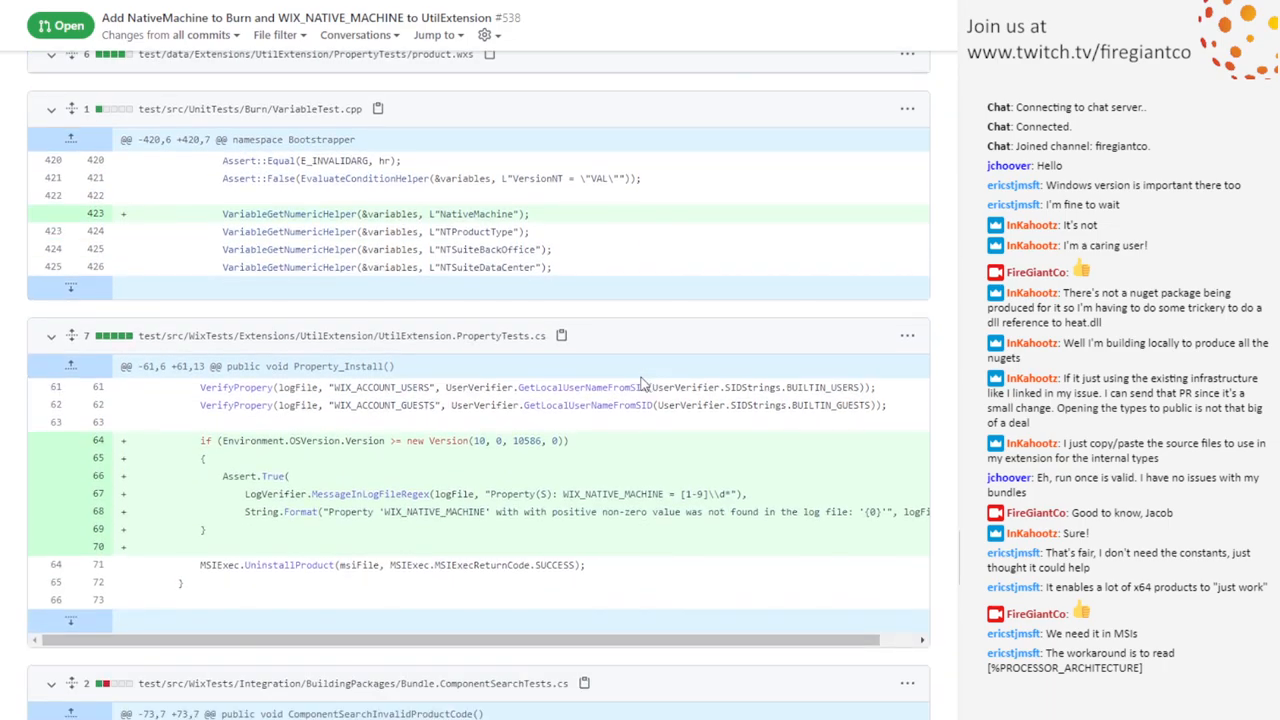
scroll(643, 386, down, 1)
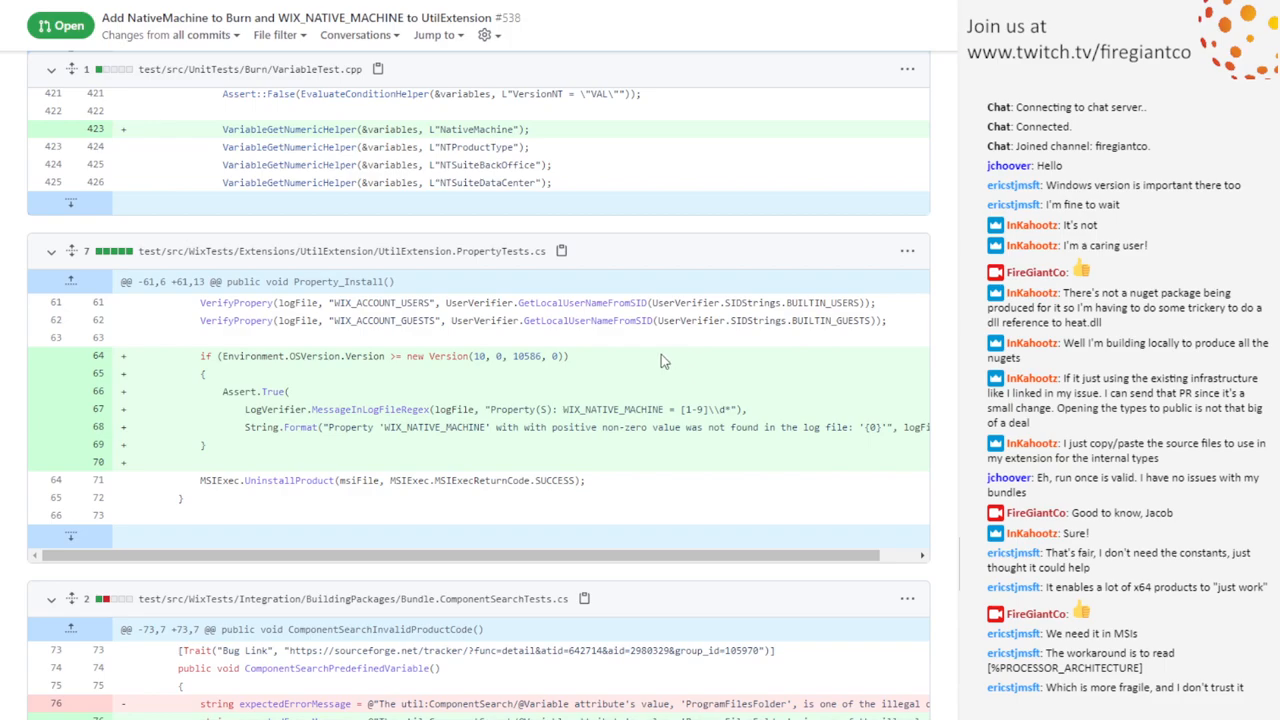
scroll(661, 357, down, 1)
scroll(661, 357, down, 1)
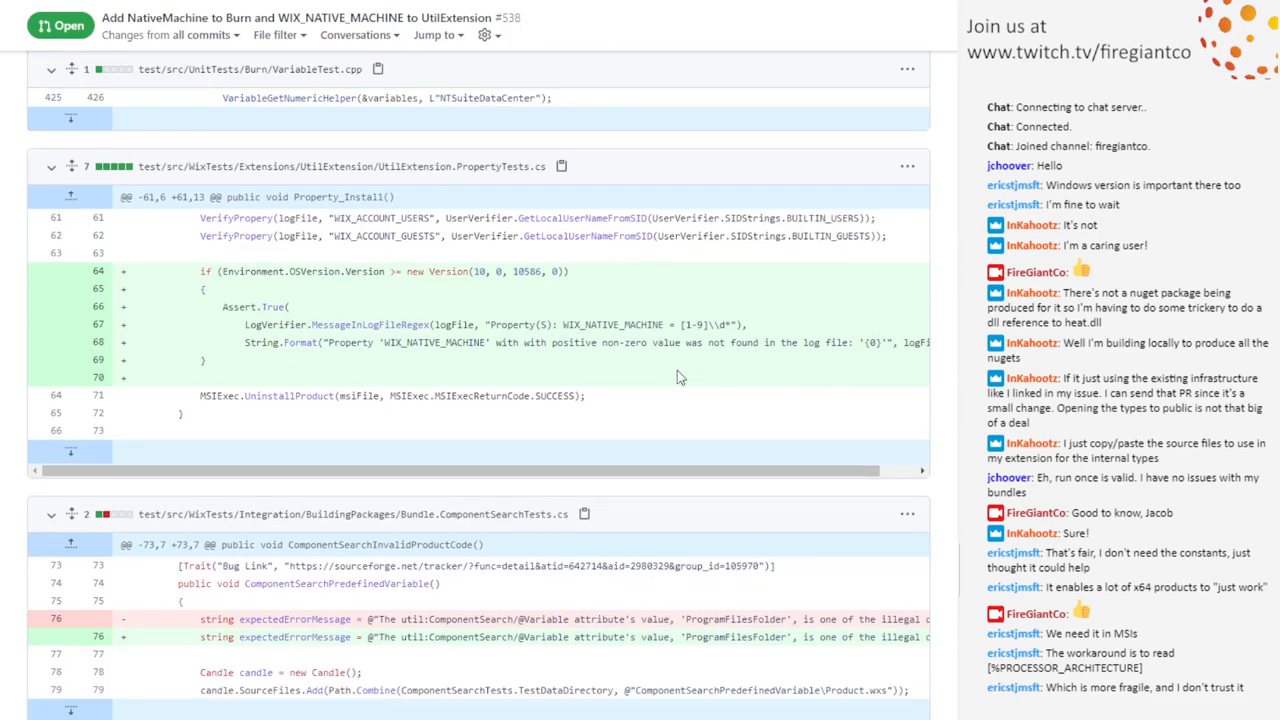
scroll(677, 377, down, 4)
scroll(680, 385, down, 3)
scroll(683, 392, down, 4)
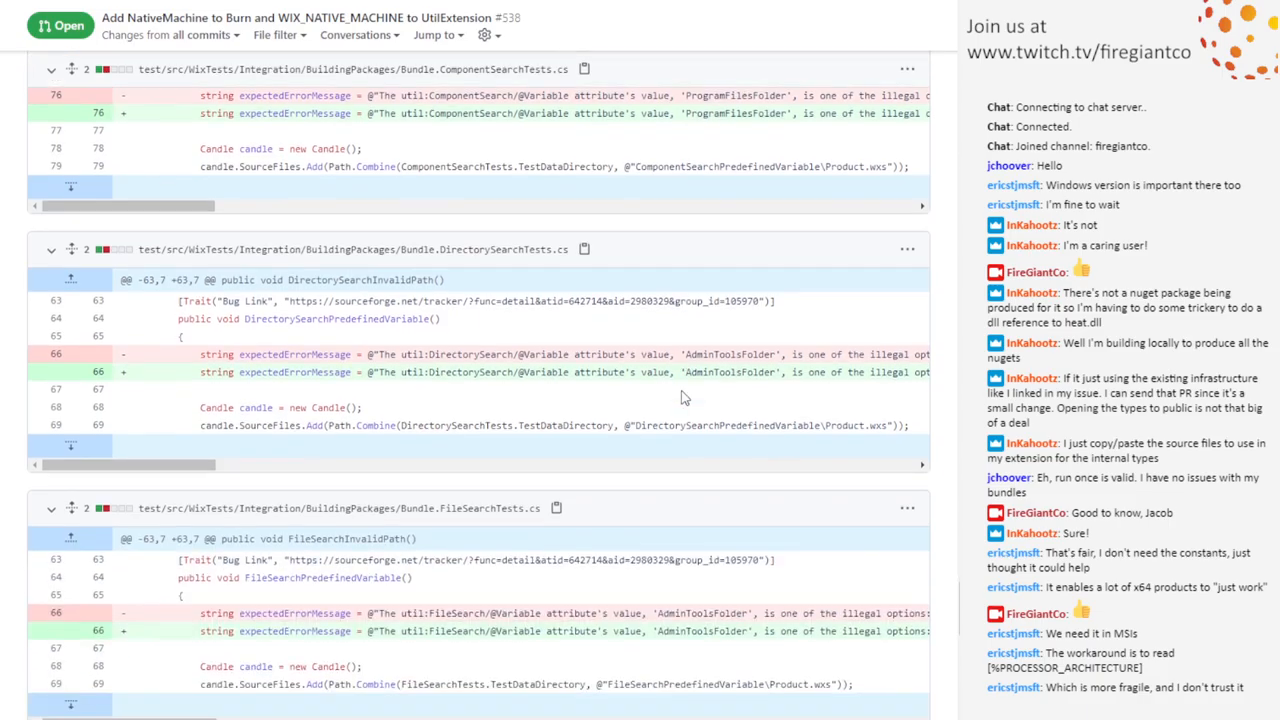
scroll(683, 392, down, 4)
scroll(680, 400, down, 4)
scroll(676, 420, down, 4)
scroll(676, 420, down, 4)
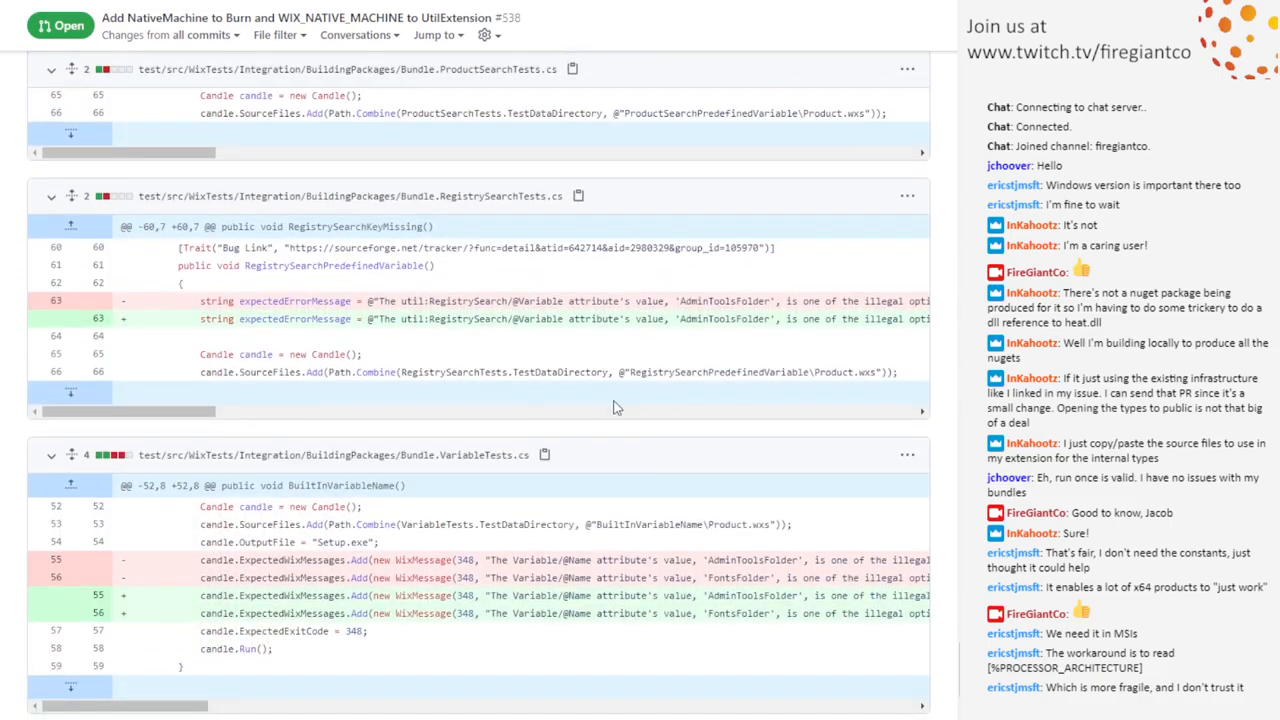
scroll(650, 420, down, 4)
scroll(622, 425, up, 10)
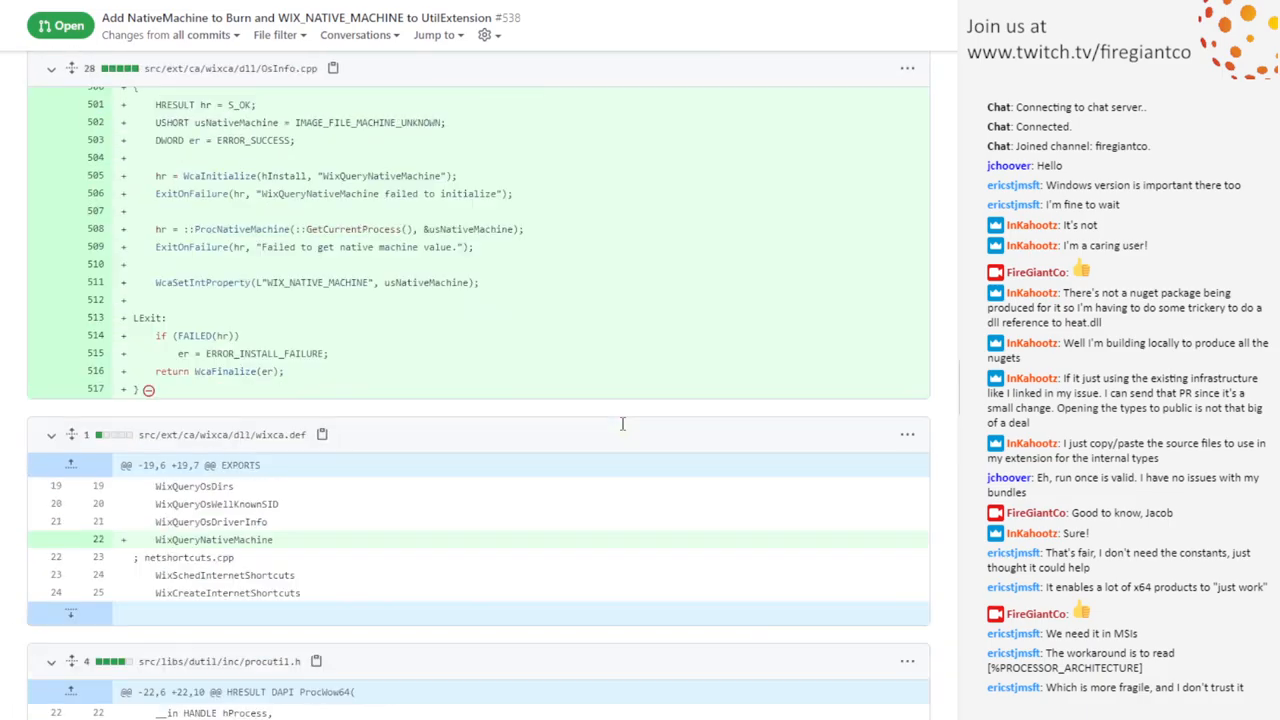
scroll(622, 428, up, 10)
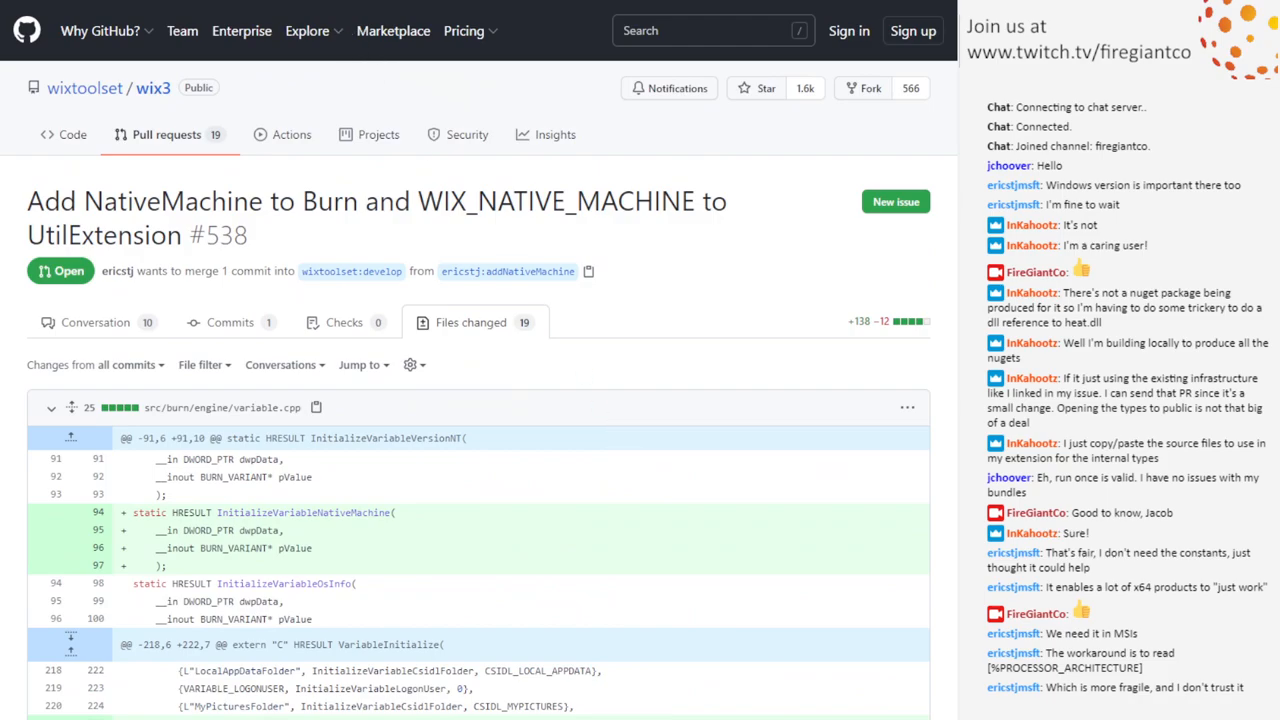
scroll(611, 416, down, 5)
scroll(491, 337, down, 3)
scroll(491, 337, up, 8)
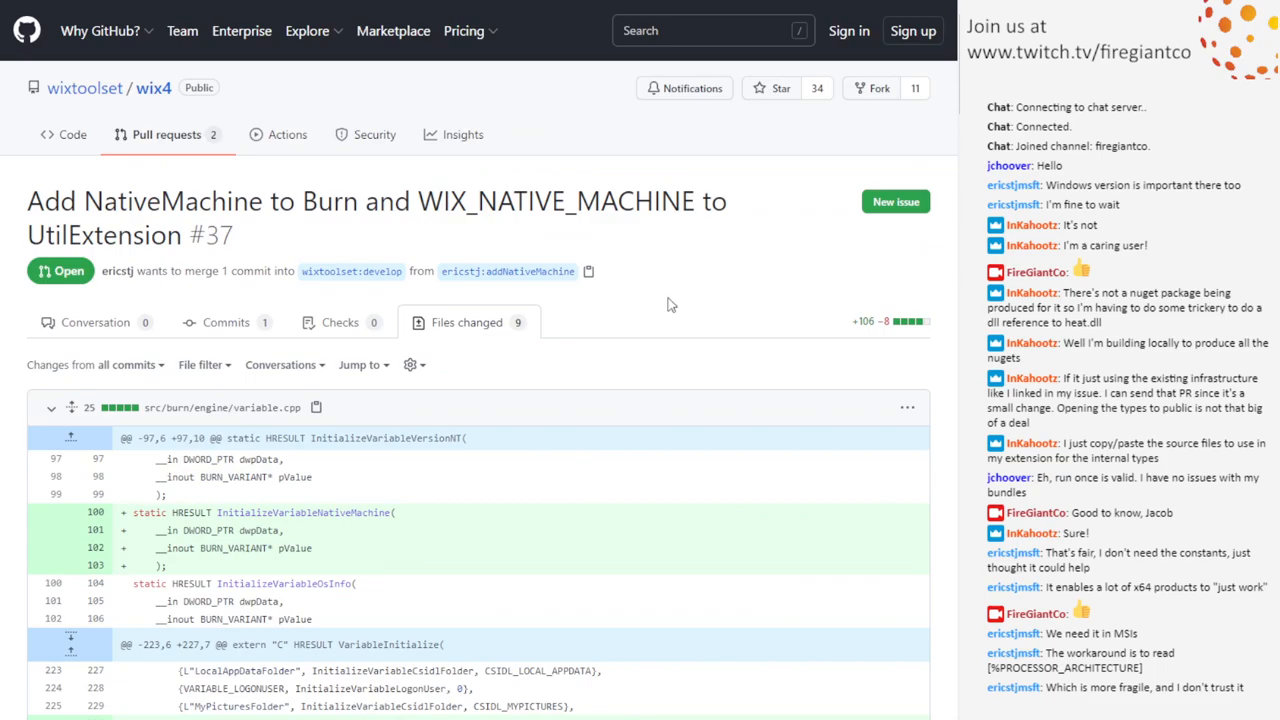
Return to PR #538's conversation page showing the description and reviewer comment
click(97, 322)
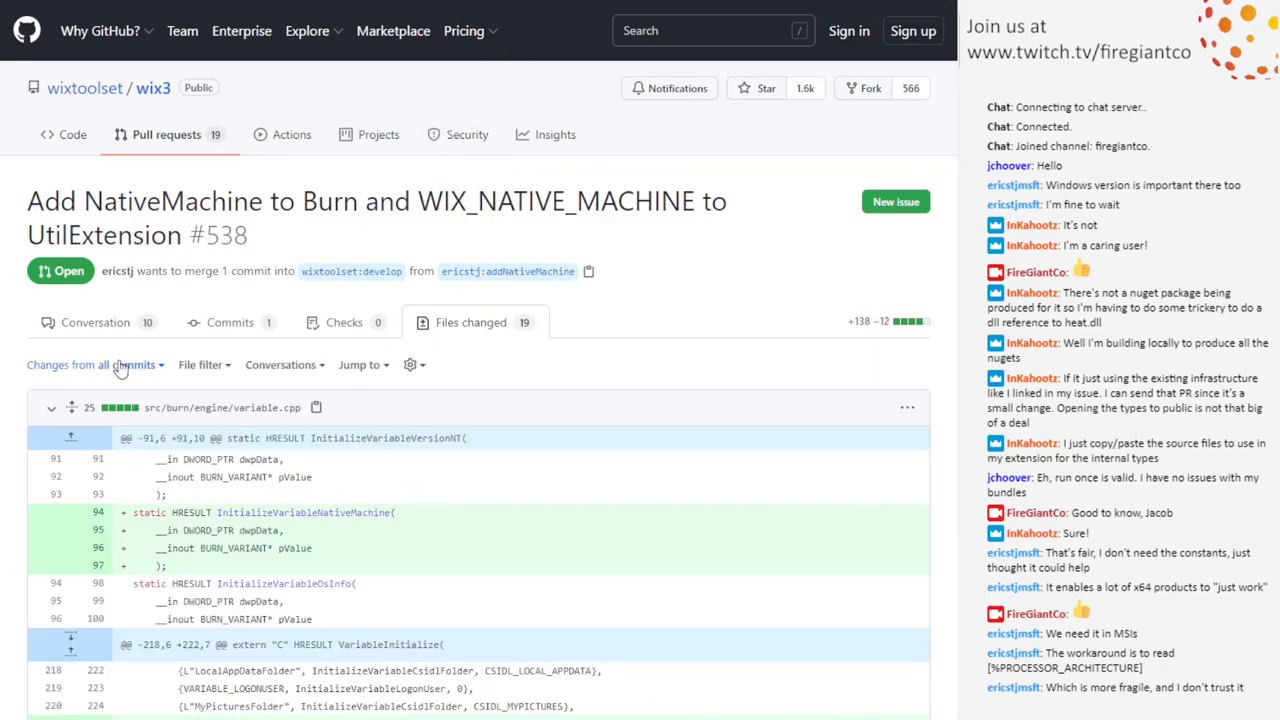
click(96, 322)
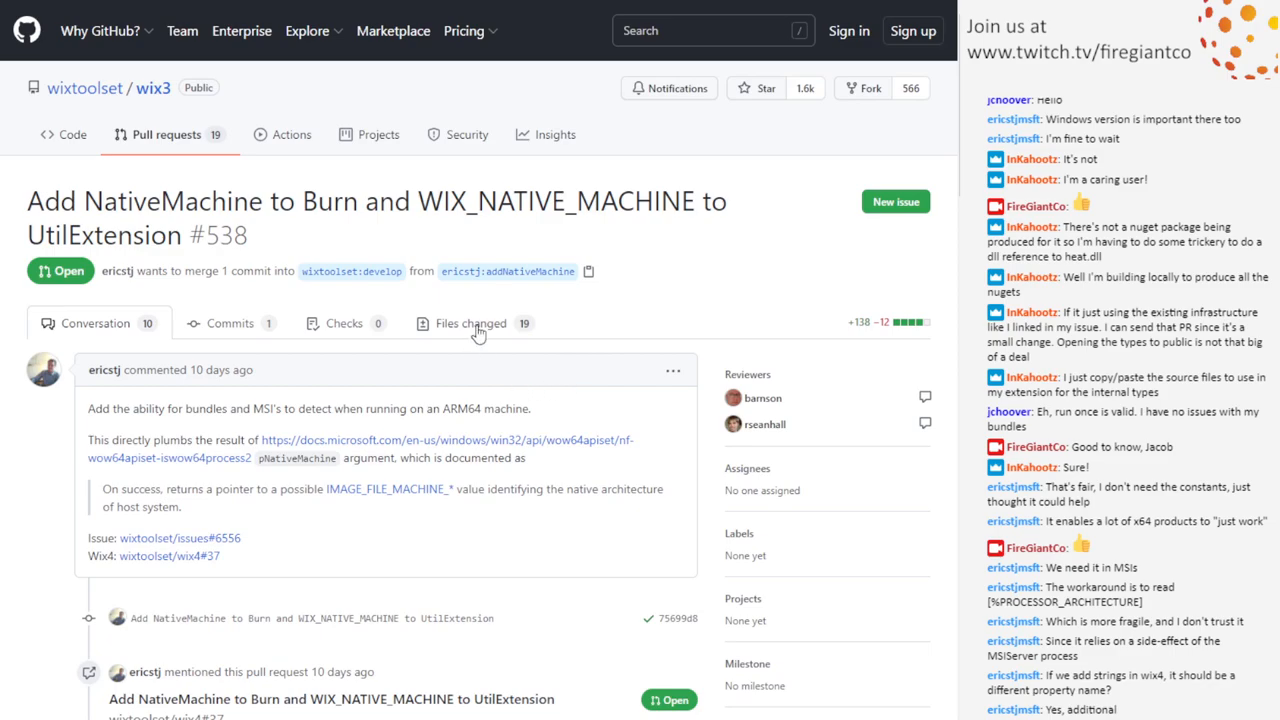
scroll(413, 506, down, 4)
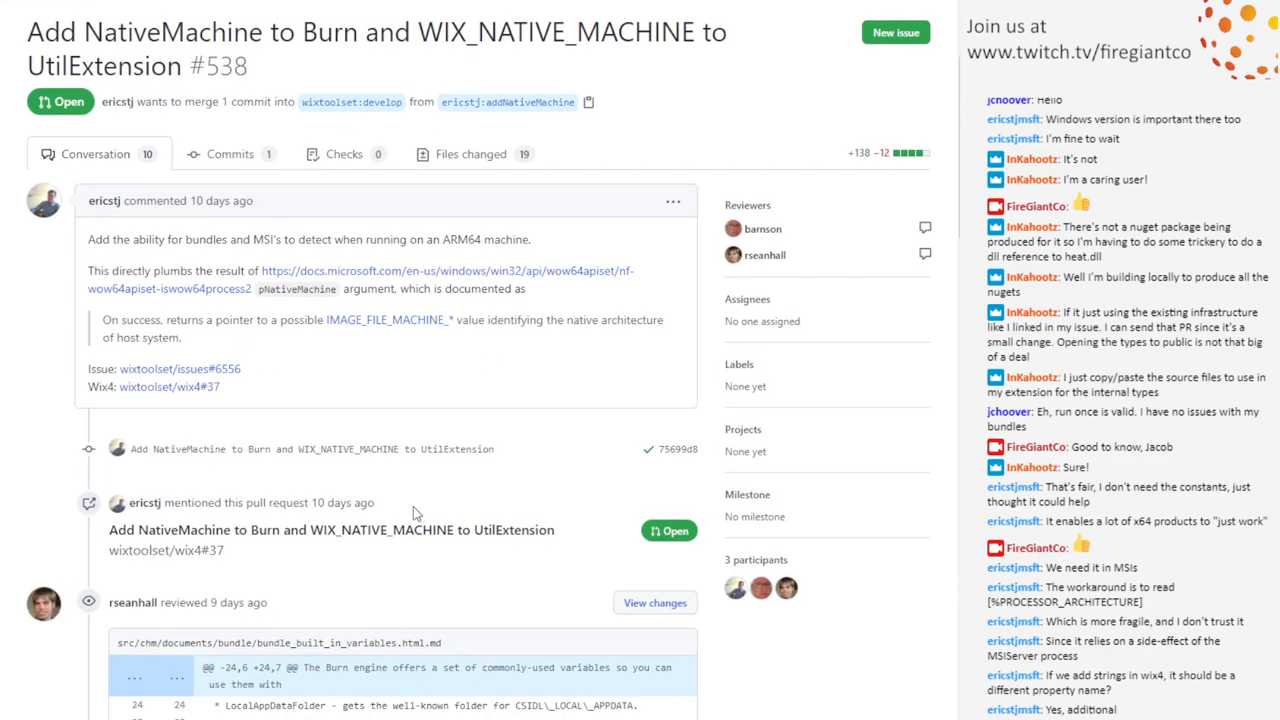
scroll(413, 506, down, 4)
scroll(408, 553, down, 3)
scroll(408, 553, down, 3)
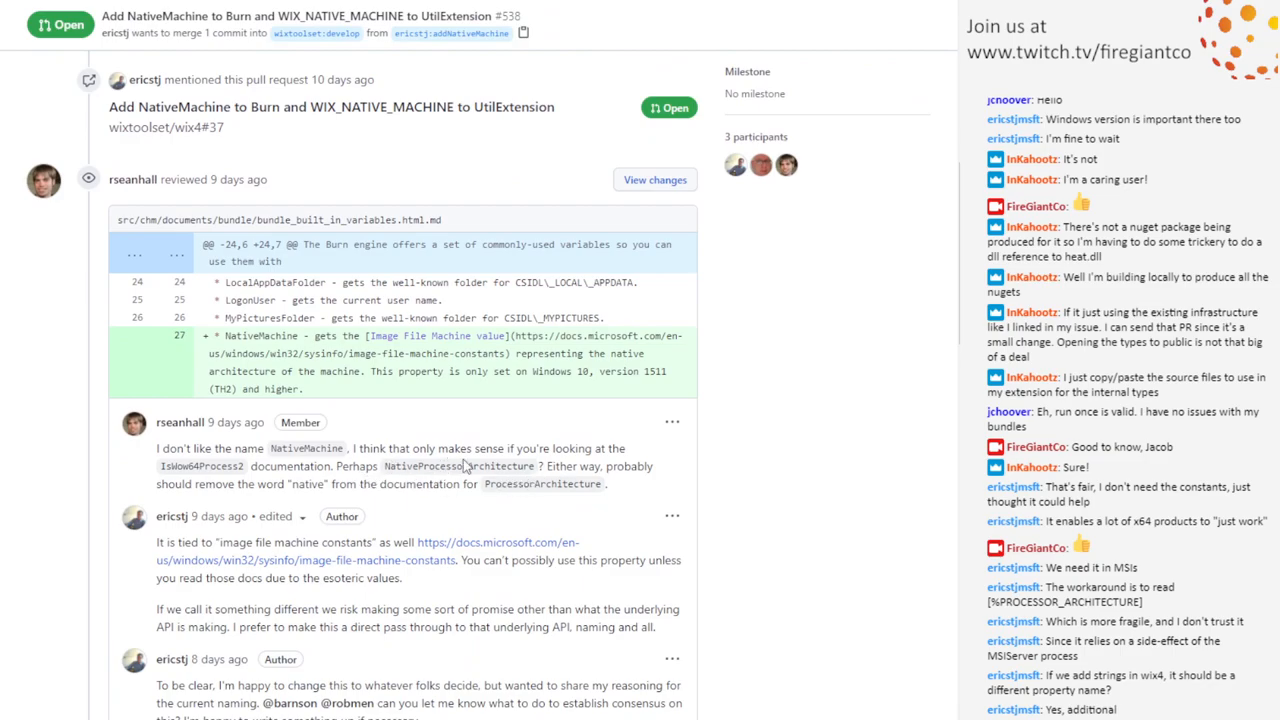
scroll(432, 464, down, 2)
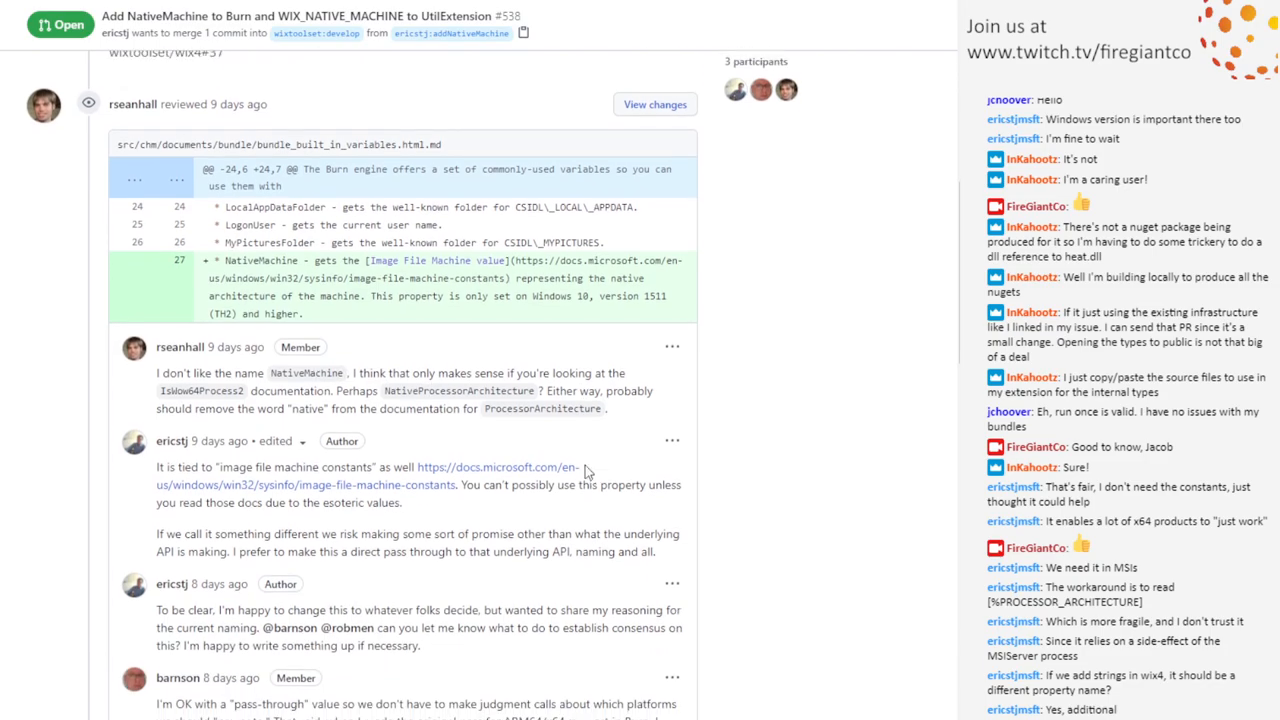
scroll(570, 460, down, 2)
scroll(510, 482, down, 1)
scroll(510, 482, down, 2)
scroll(470, 380, down, 2)
scroll(458, 403, down, 2)
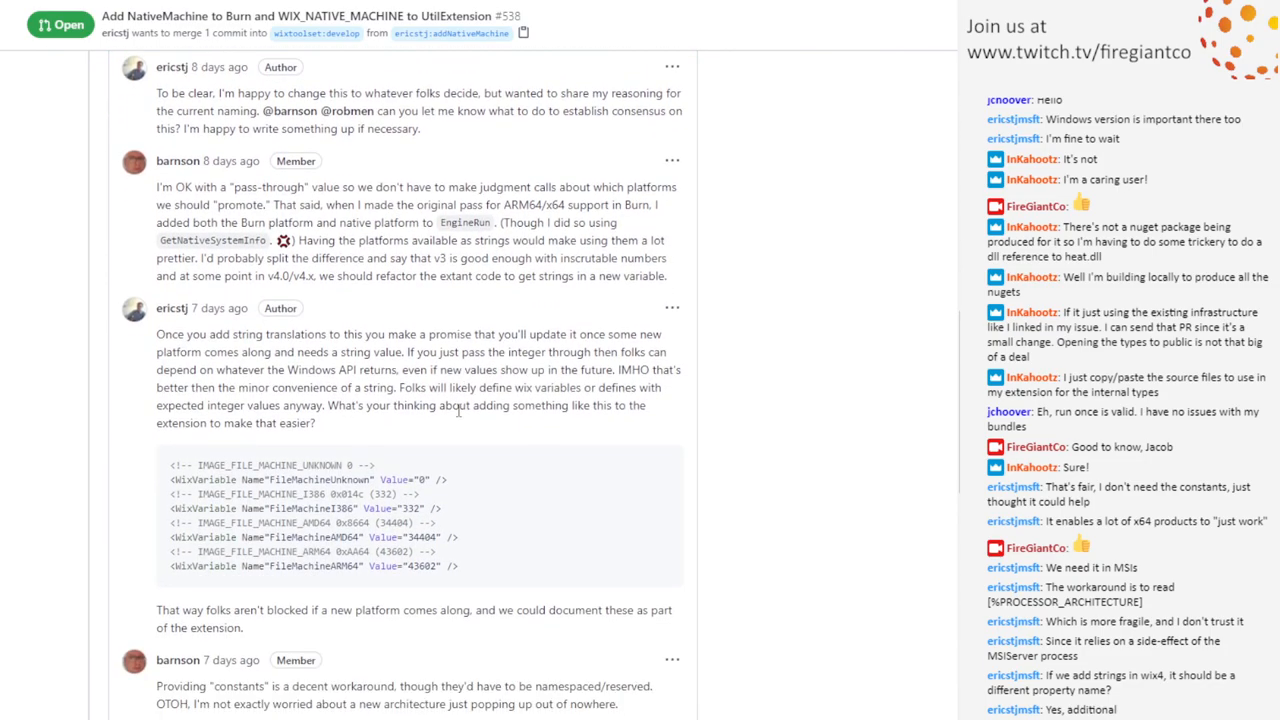
scroll(468, 416, down, 1)
scroll(468, 420, down, 2)
scroll(470, 436, down, 2)
scroll(470, 440, down, 1)
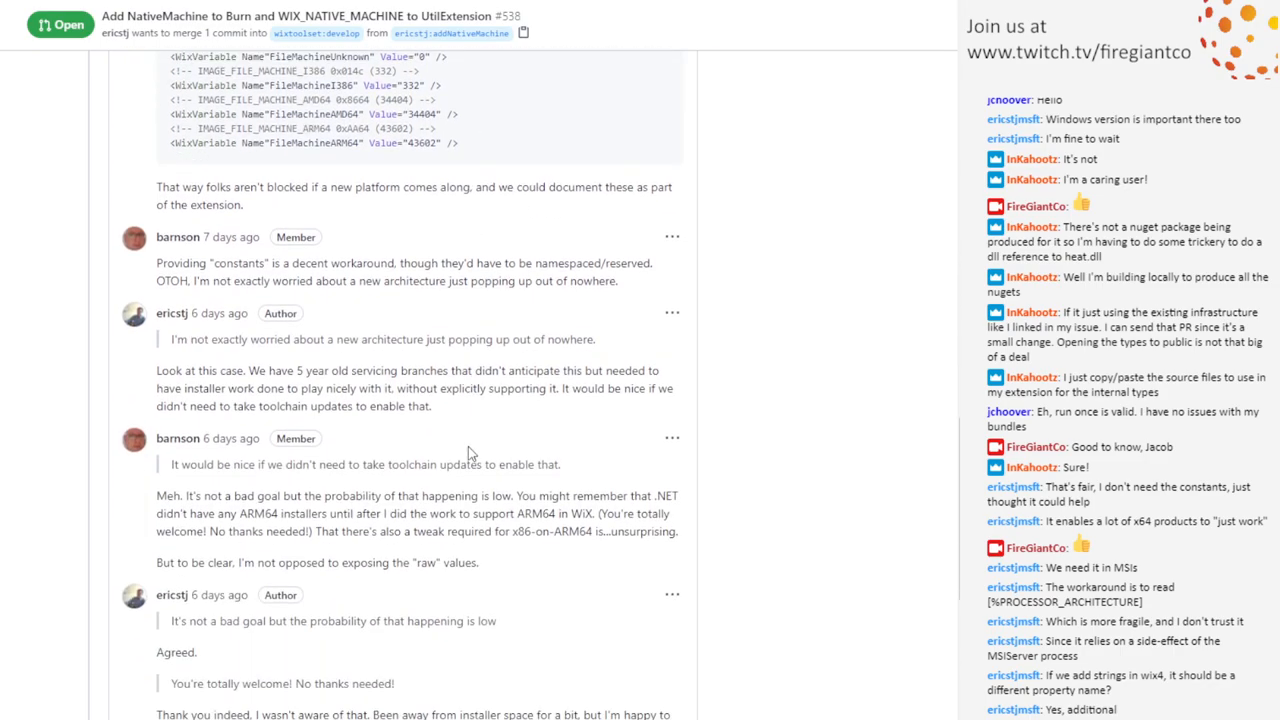
scroll(450, 460, down, 1)
scroll(445, 462, down, 2)
scroll(443, 464, down, 1)
scroll(440, 420, down, 1)
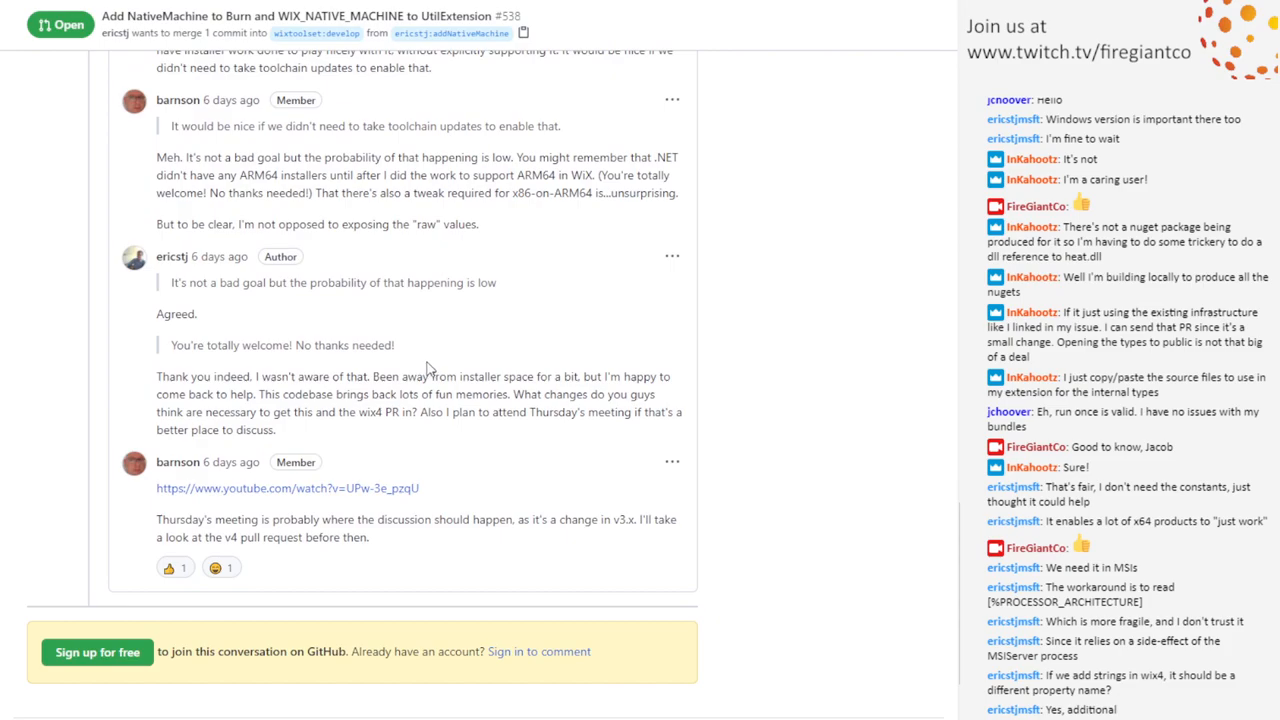
scroll(428, 367, up, 3)
scroll(428, 367, up, 2)
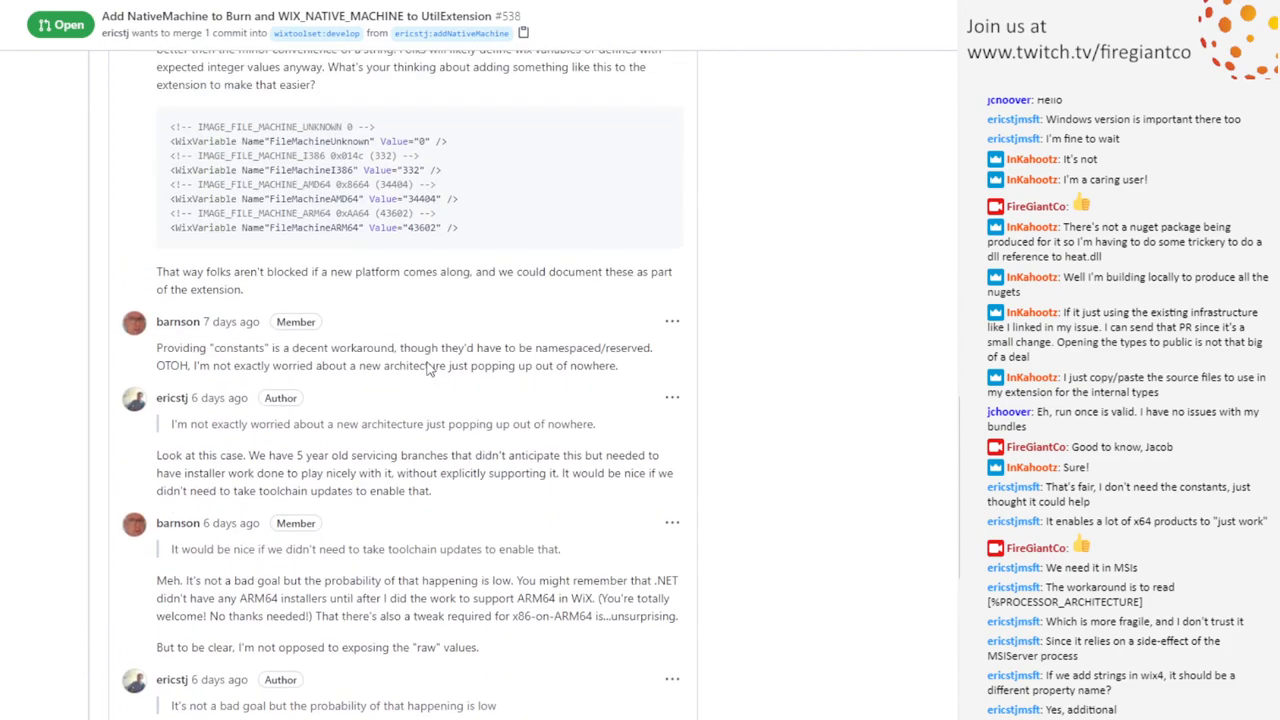
scroll(420, 350, up, 1)
scroll(418, 343, up, 2)
scroll(418, 343, up, 1)
scroll(418, 343, up, 2)
scroll(418, 345, up, 1)
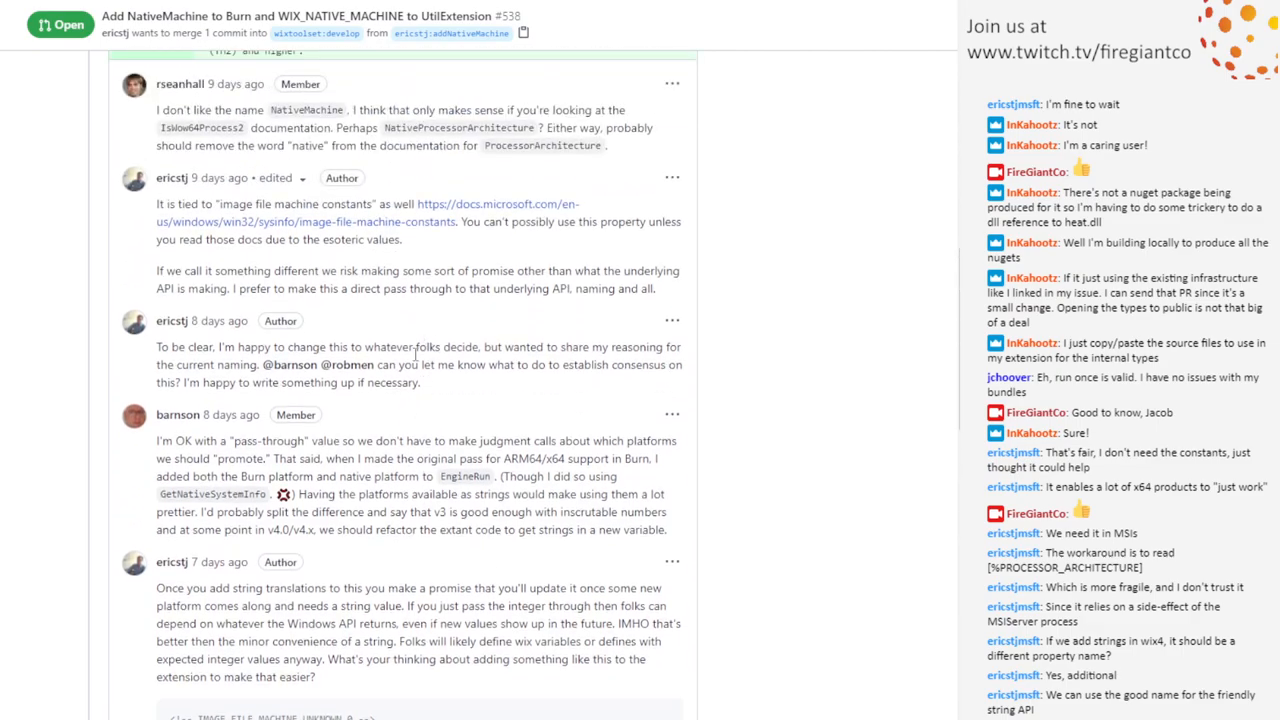
scroll(430, 410, up, 3)
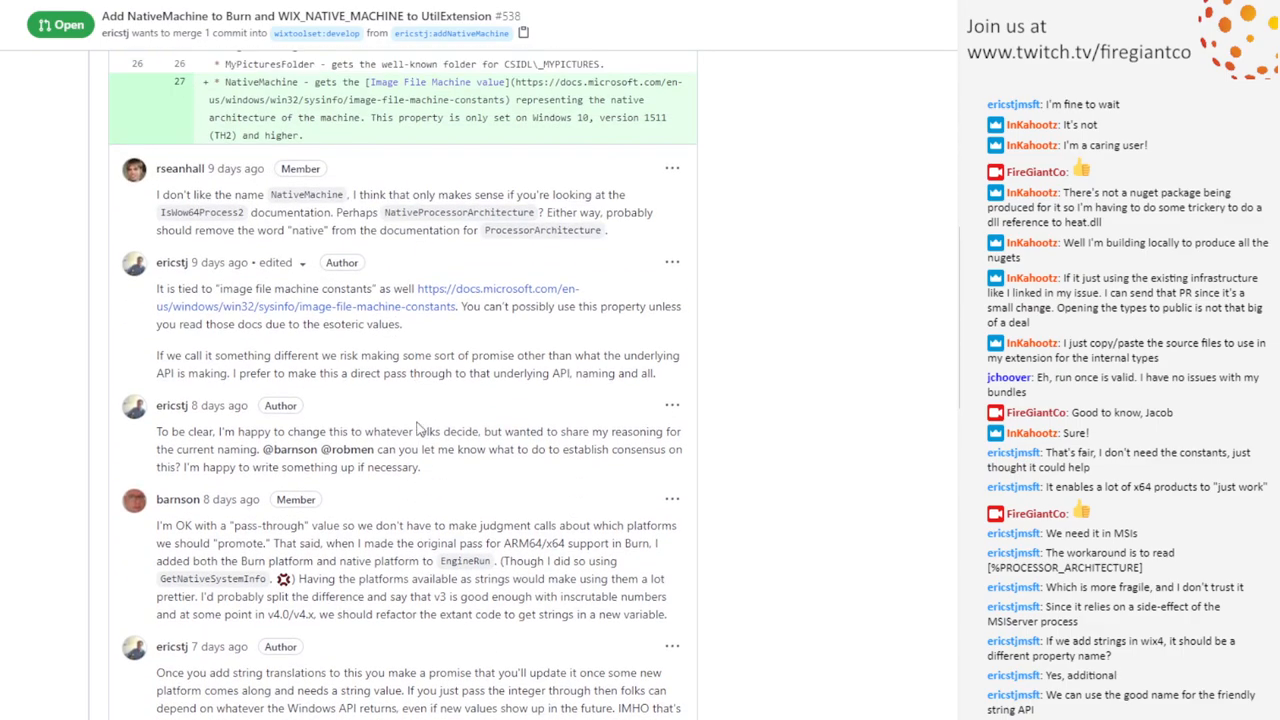
scroll(430, 410, up, 3)
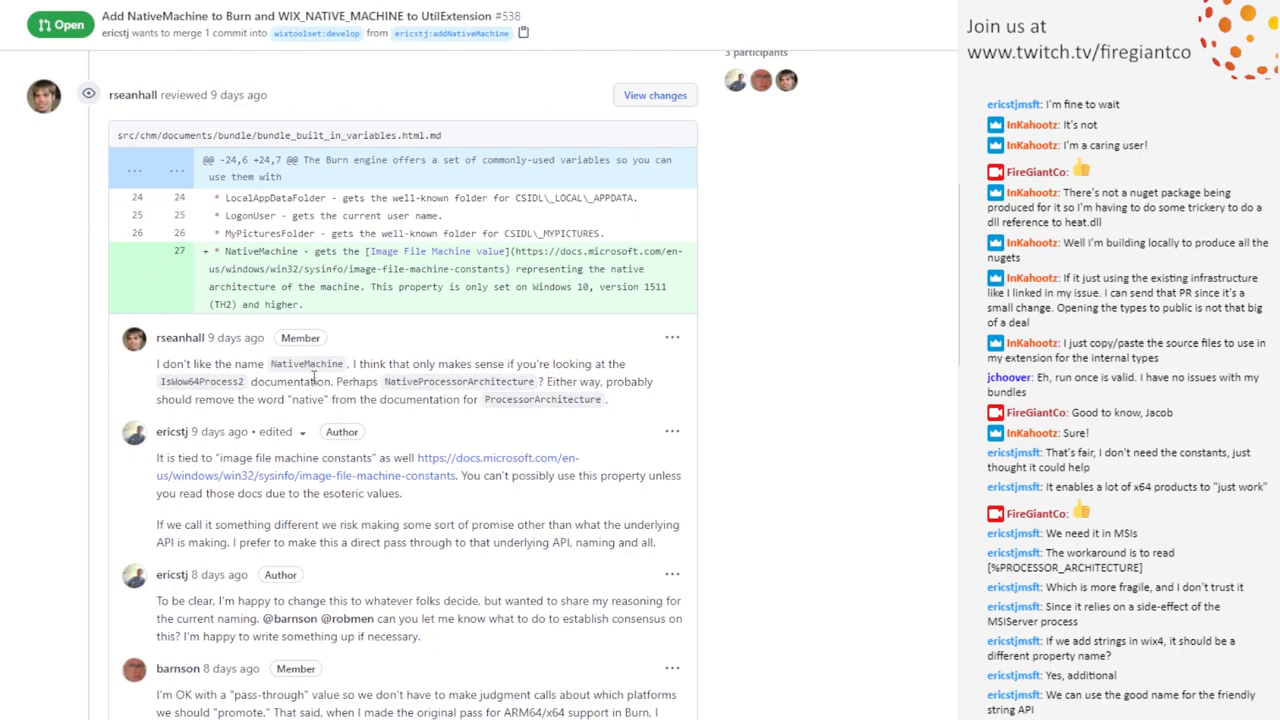
double_click(306, 364)
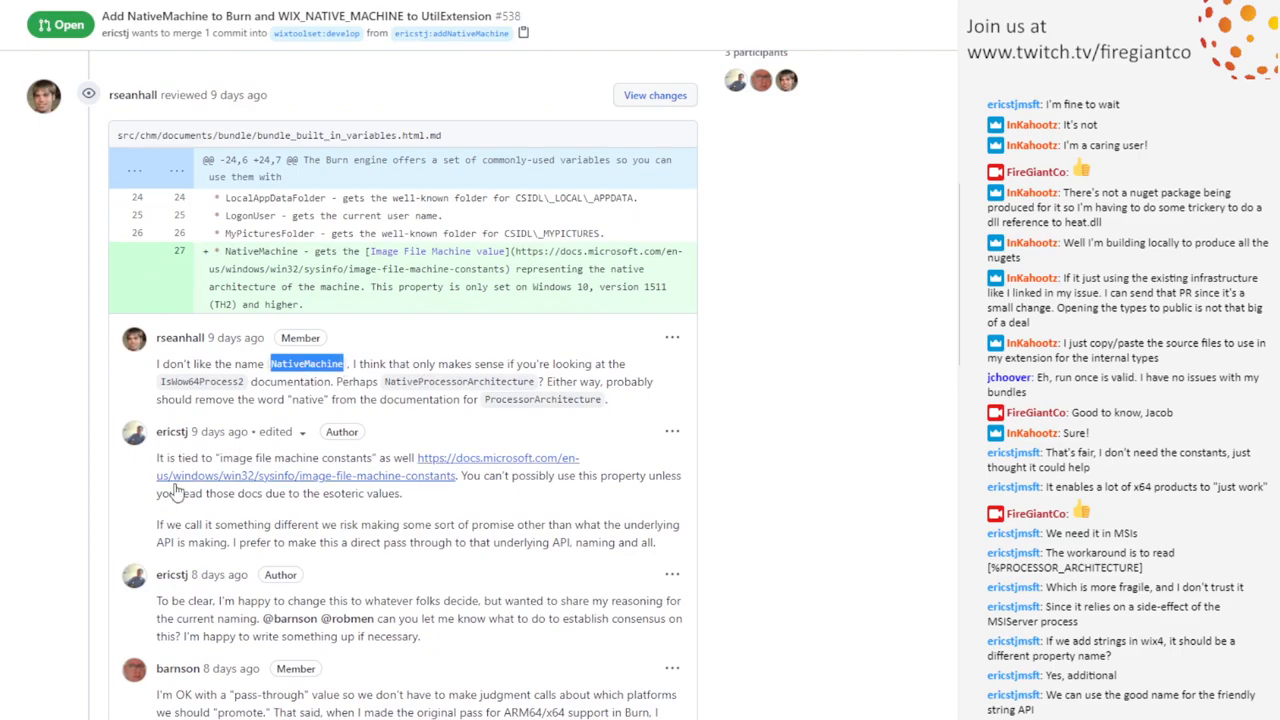
click(443, 368)
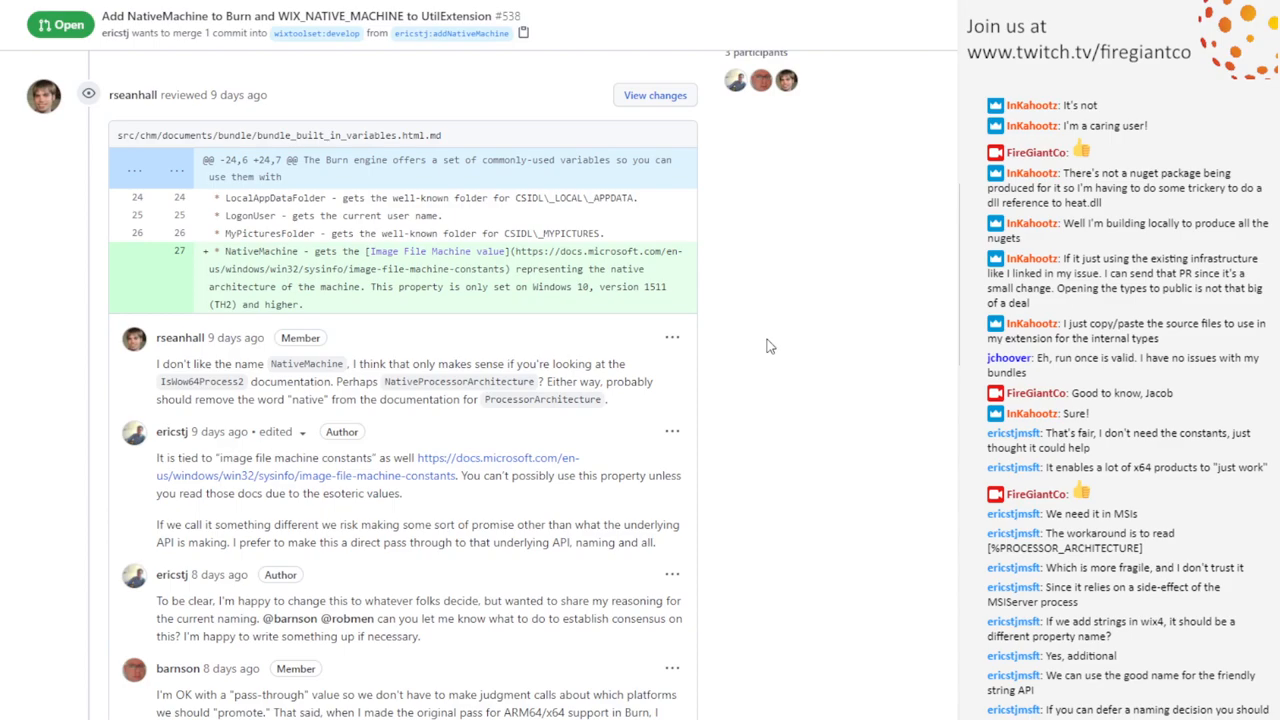
scroll(770, 346, down, 3)
scroll(760, 370, down, 3)
scroll(750, 395, down, 2)
scroll(750, 395, down, 2)
scroll(750, 410, down, 2)
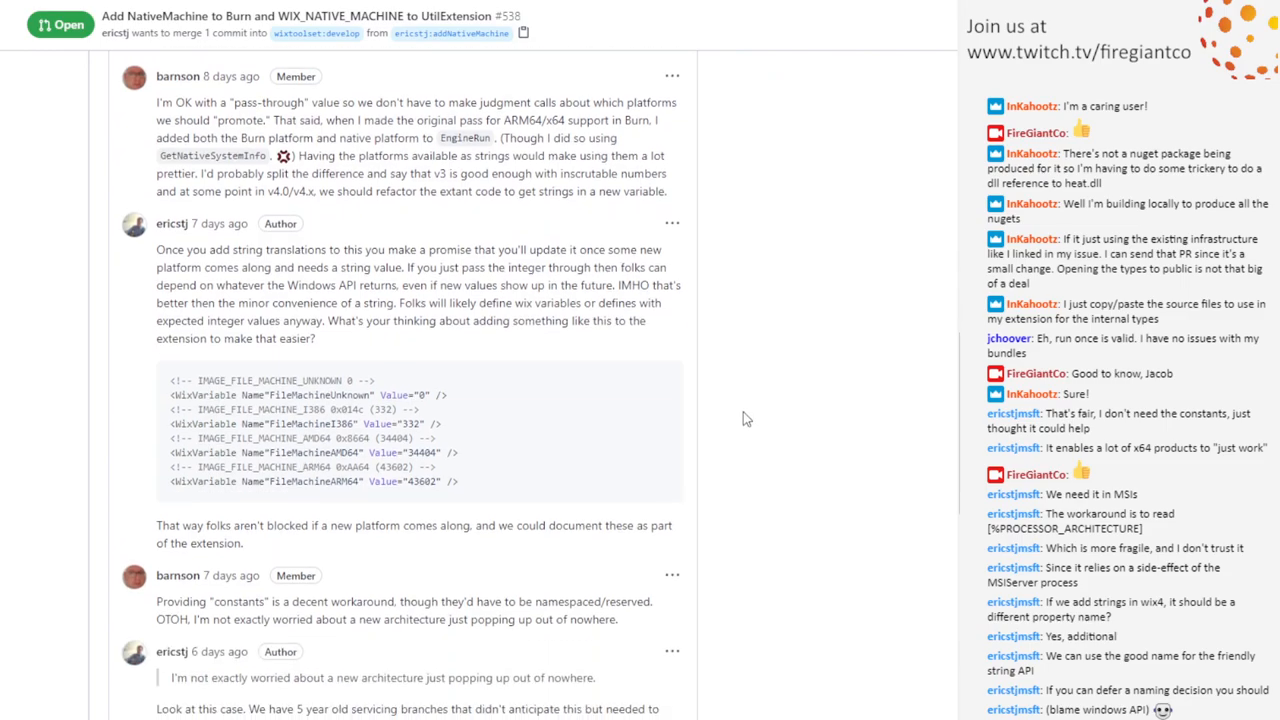
scroll(743, 411, down, 1)
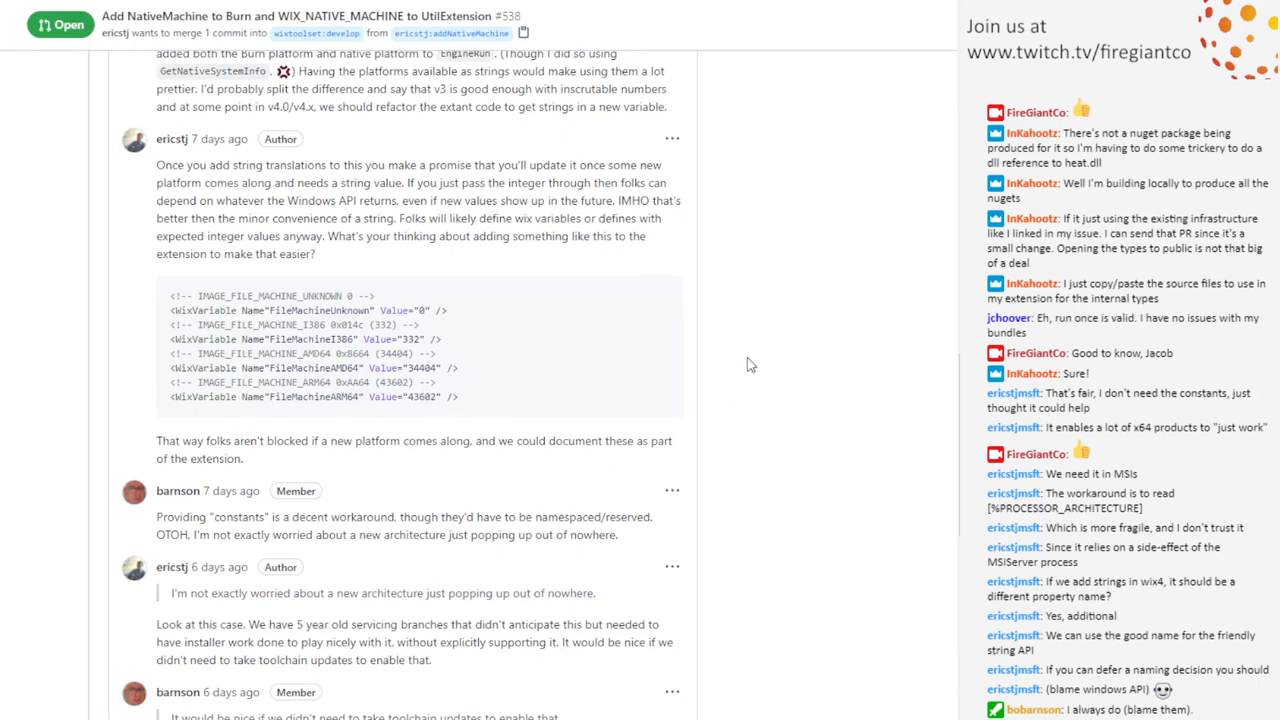
scroll(750, 365, down, 3)
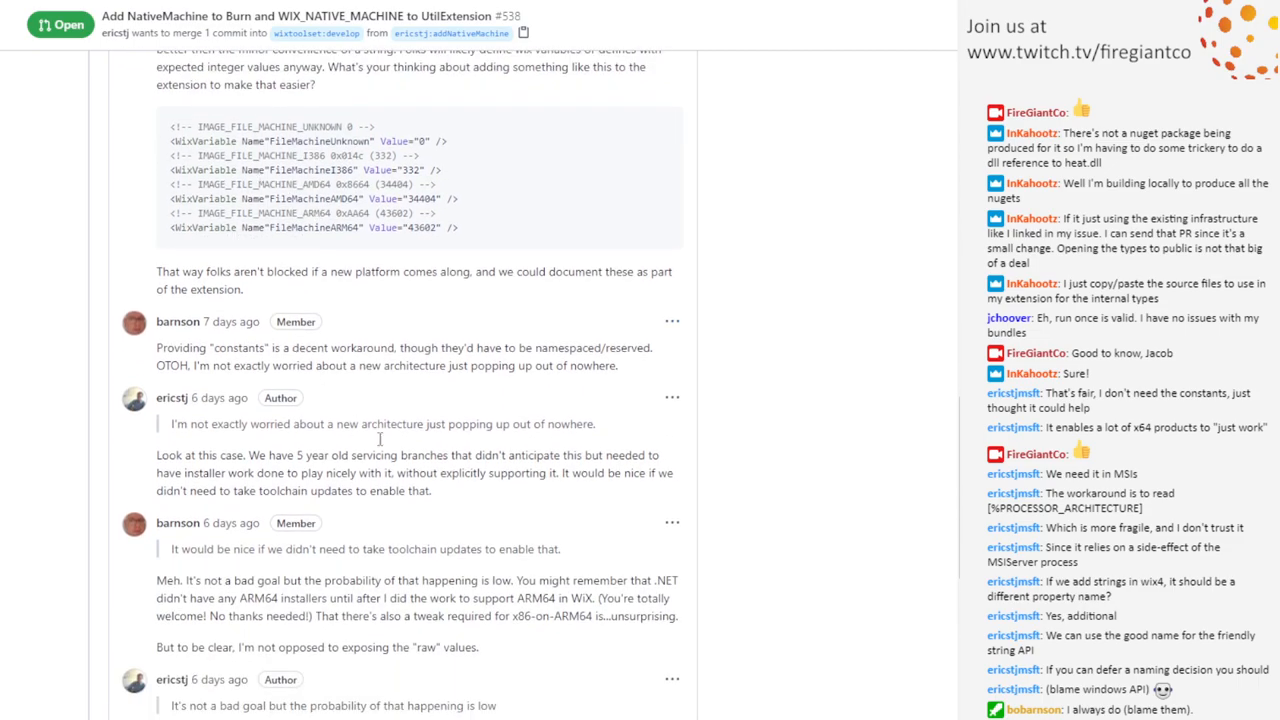
scroll(520, 430, down, 3)
scroll(518, 437, down, 3)
scroll(485, 454, down, 2)
scroll(484, 479, down, 3)
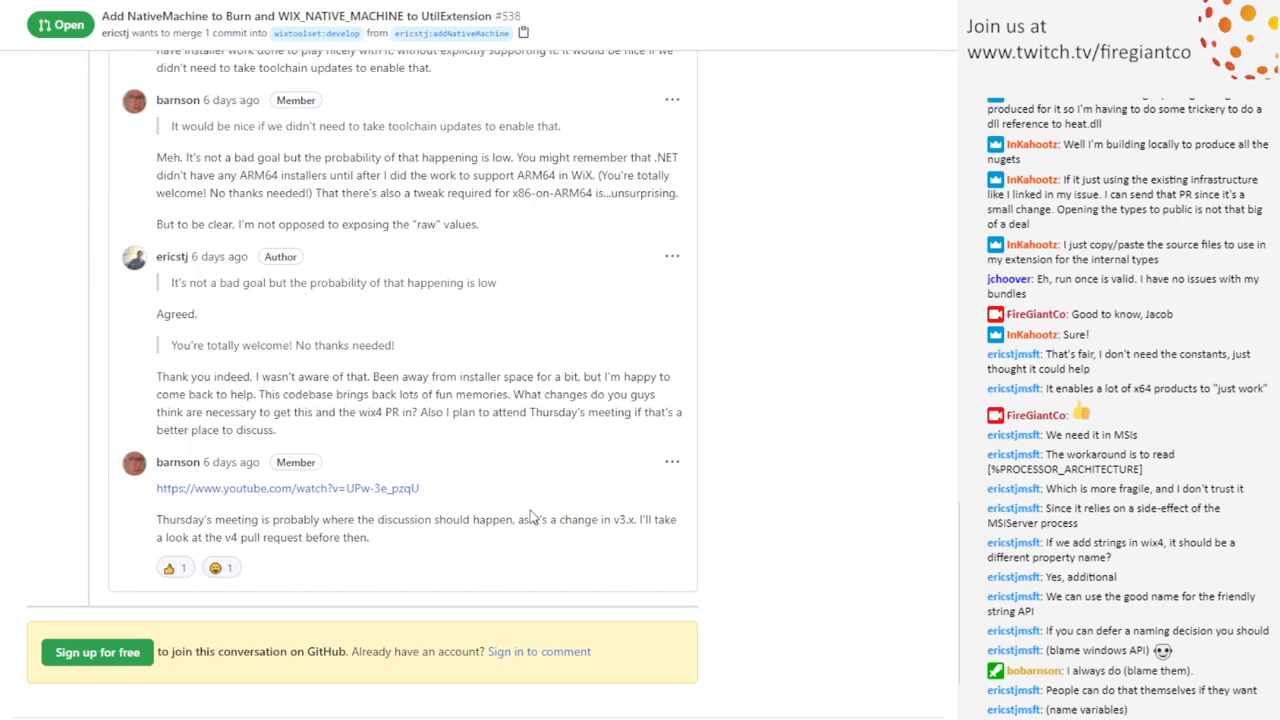
scroll(533, 516, up, 15)
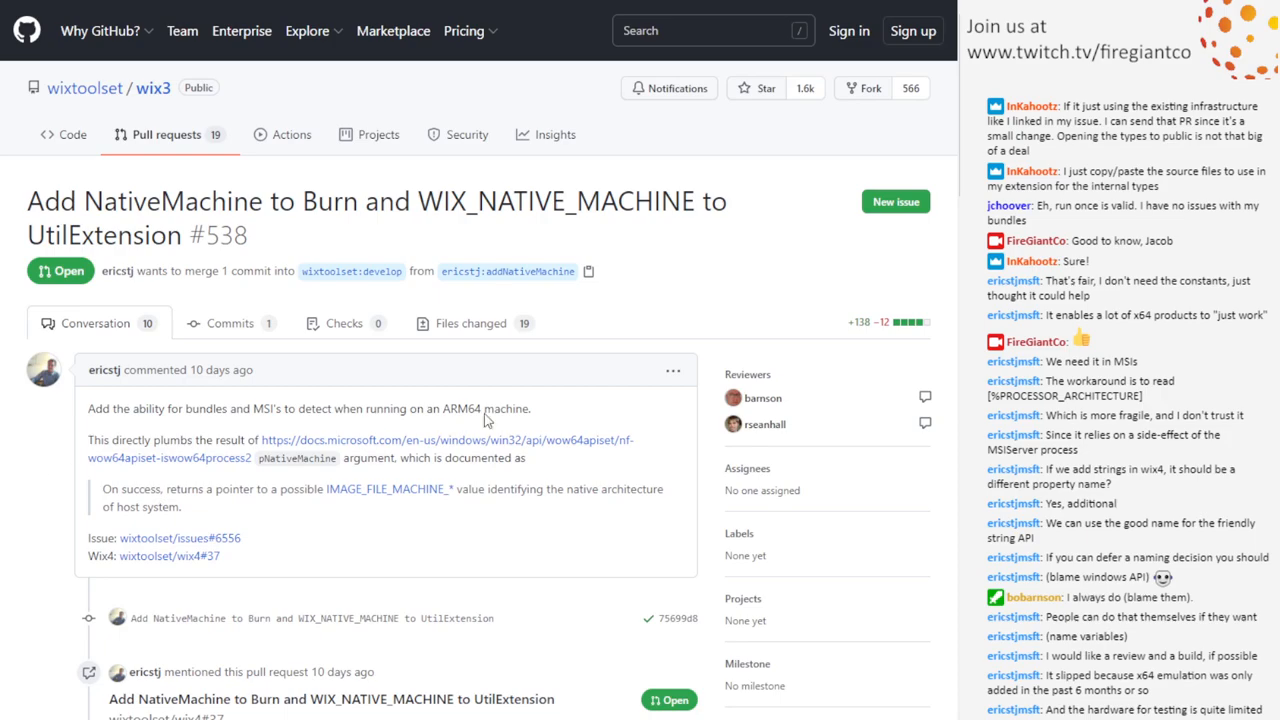
Review the Files changed diffs, highlighting the Windows 10 build 10586 version check on line 64
click(466, 323)
scroll(490, 345, down, 10)
scroll(490, 345, down, 10)
scroll(492, 345, down, 5)
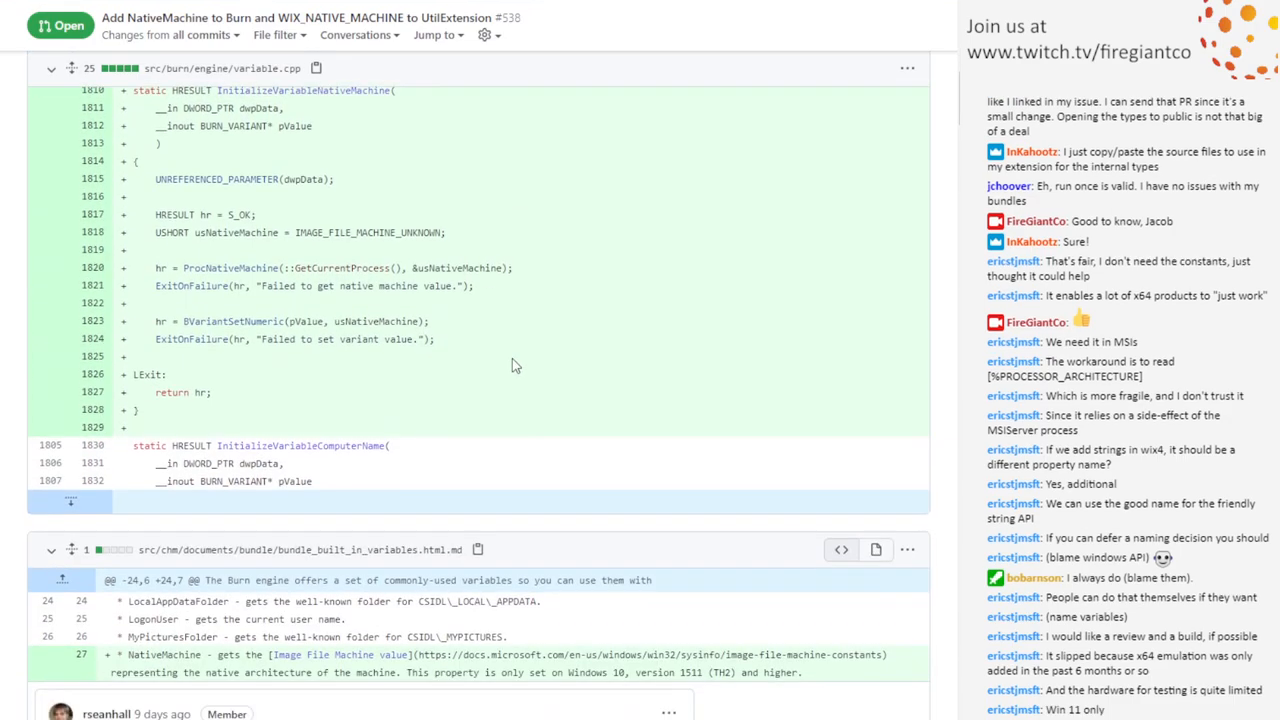
scroll(492, 345, down, 5)
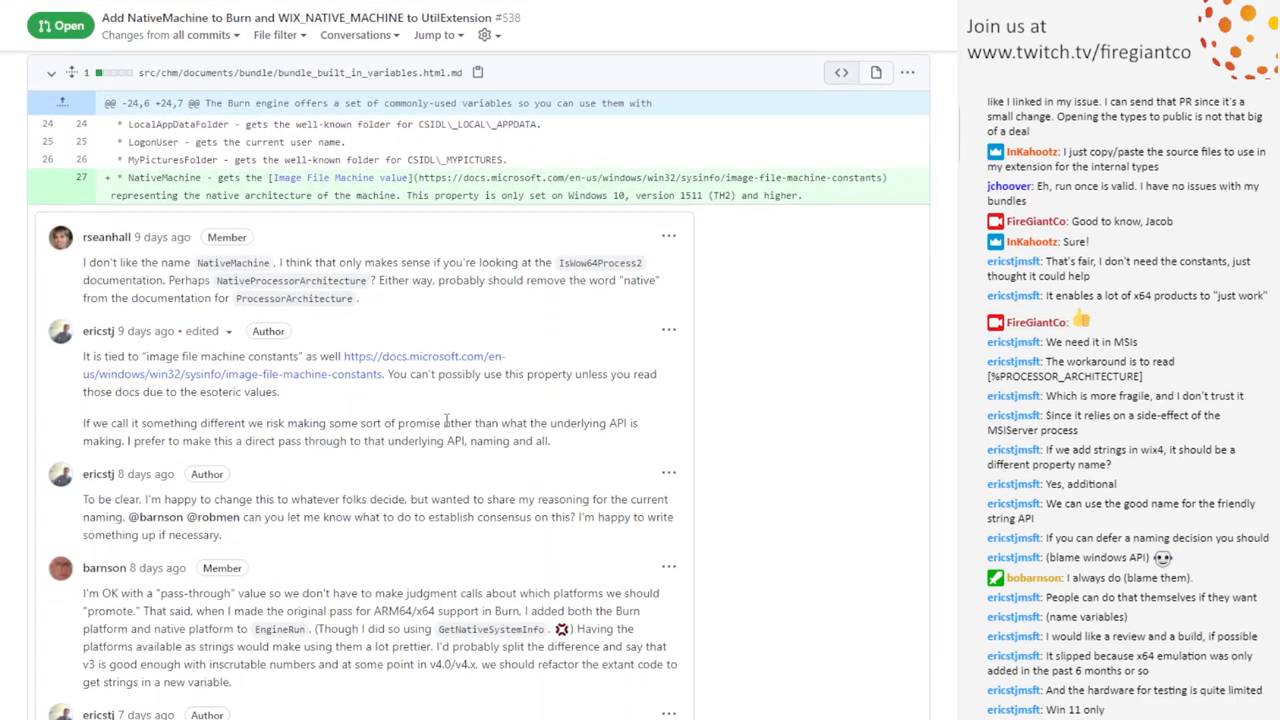
scroll(445, 420, down, 5)
scroll(445, 430, down, 5)
scroll(445, 432, down, 8)
scroll(445, 440, down, 5)
scroll(448, 450, down, 8)
scroll(450, 465, down, 5)
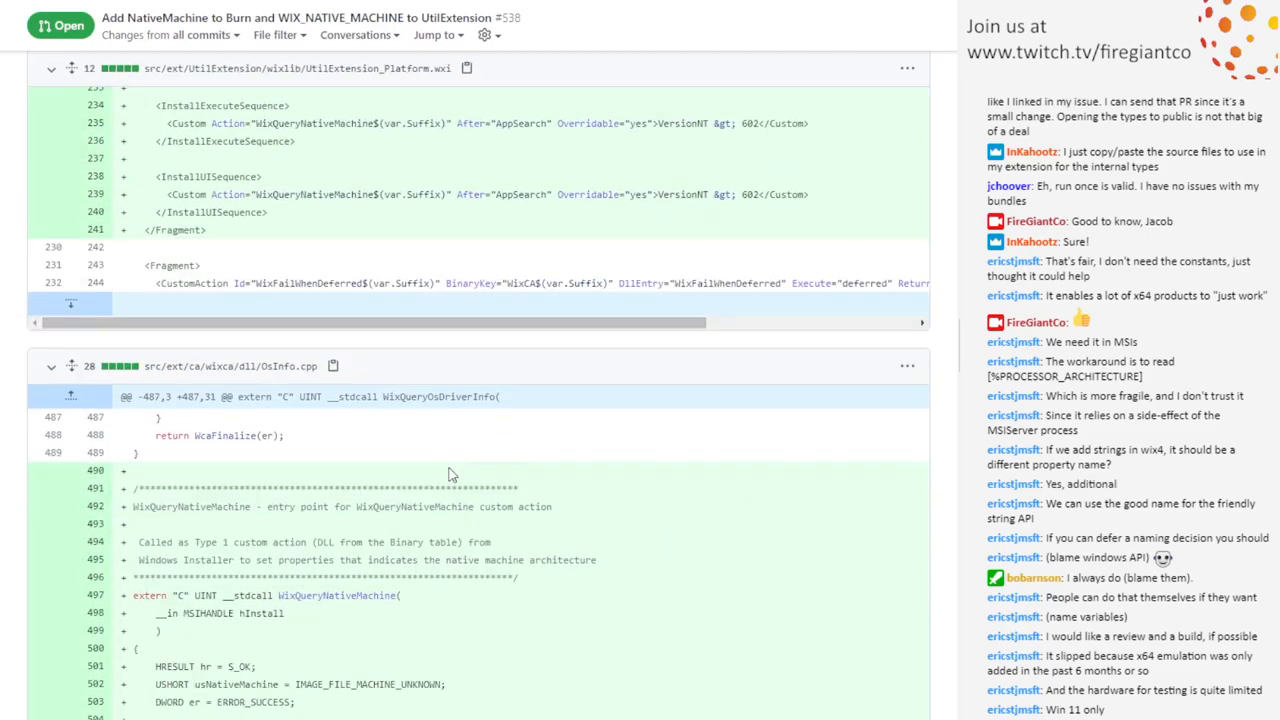
scroll(479, 486, down, 5)
scroll(485, 460, down, 5)
scroll(490, 430, down, 4)
scroll(490, 424, down, 8)
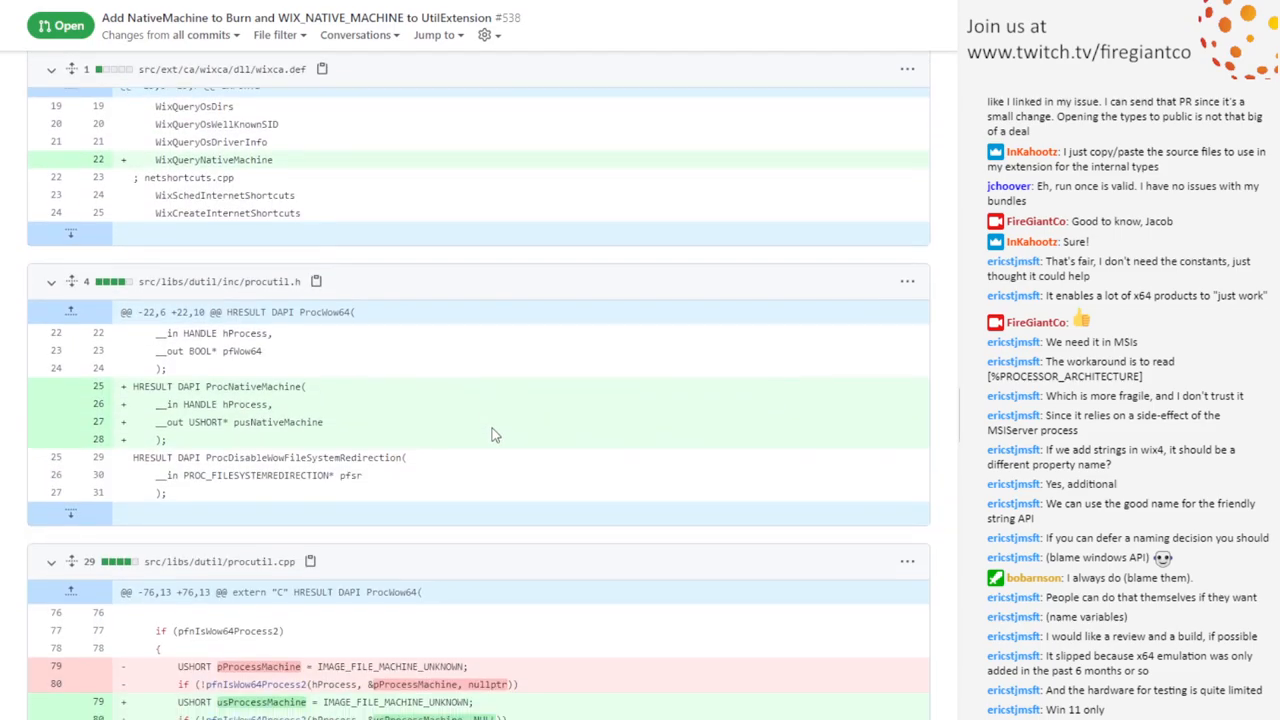
scroll(492, 440, down, 8)
scroll(495, 450, down, 4)
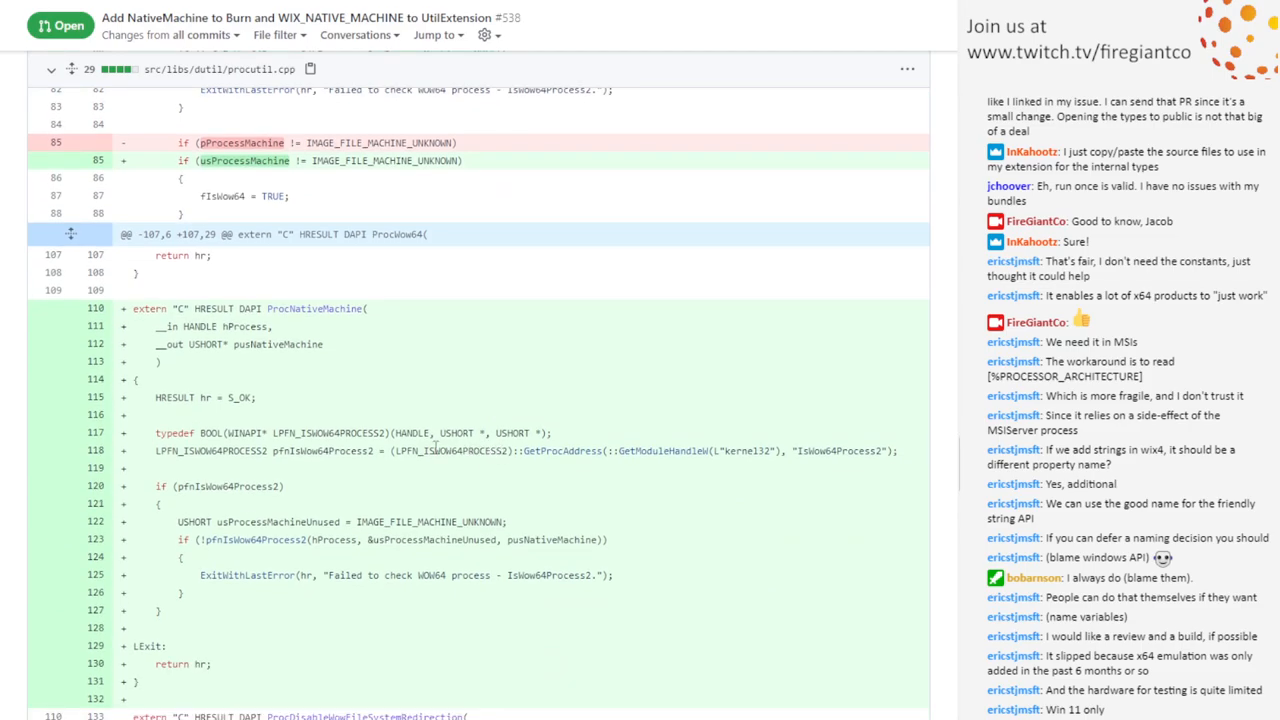
scroll(485, 440, down, 8)
scroll(478, 424, down, 6)
scroll(478, 424, down, 3)
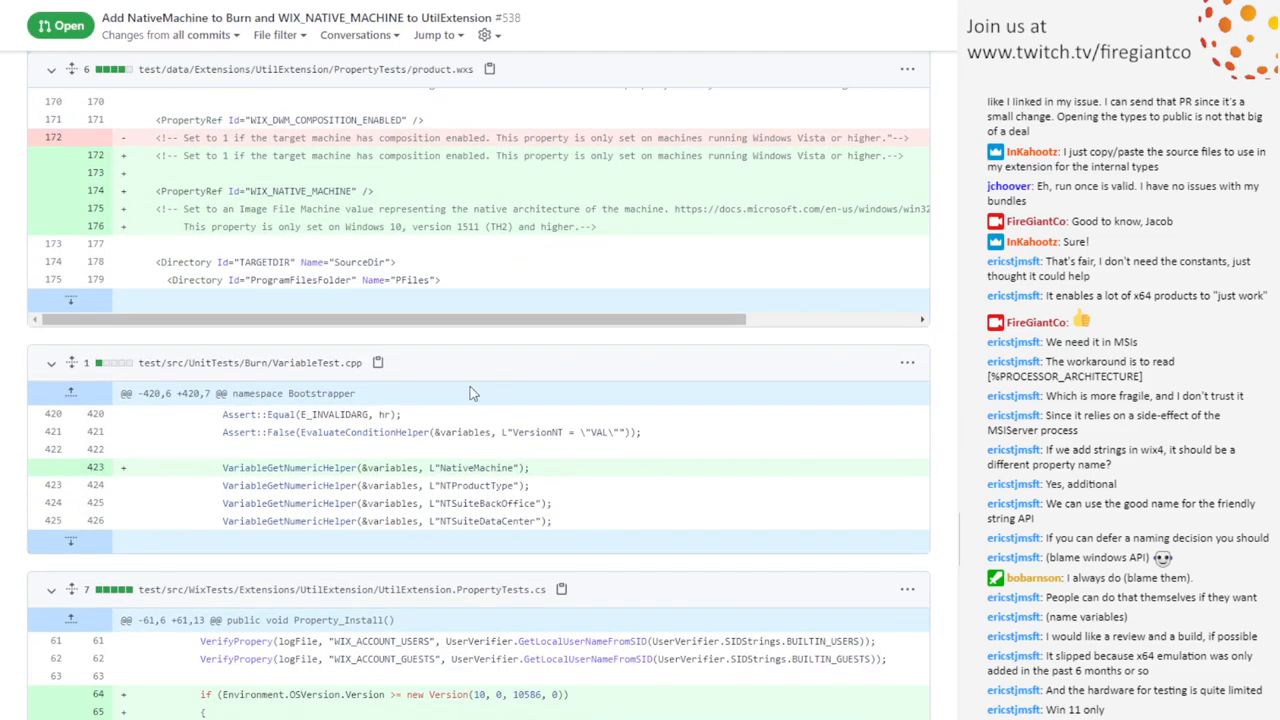
scroll(480, 420, down, 5)
scroll(483, 416, down, 2)
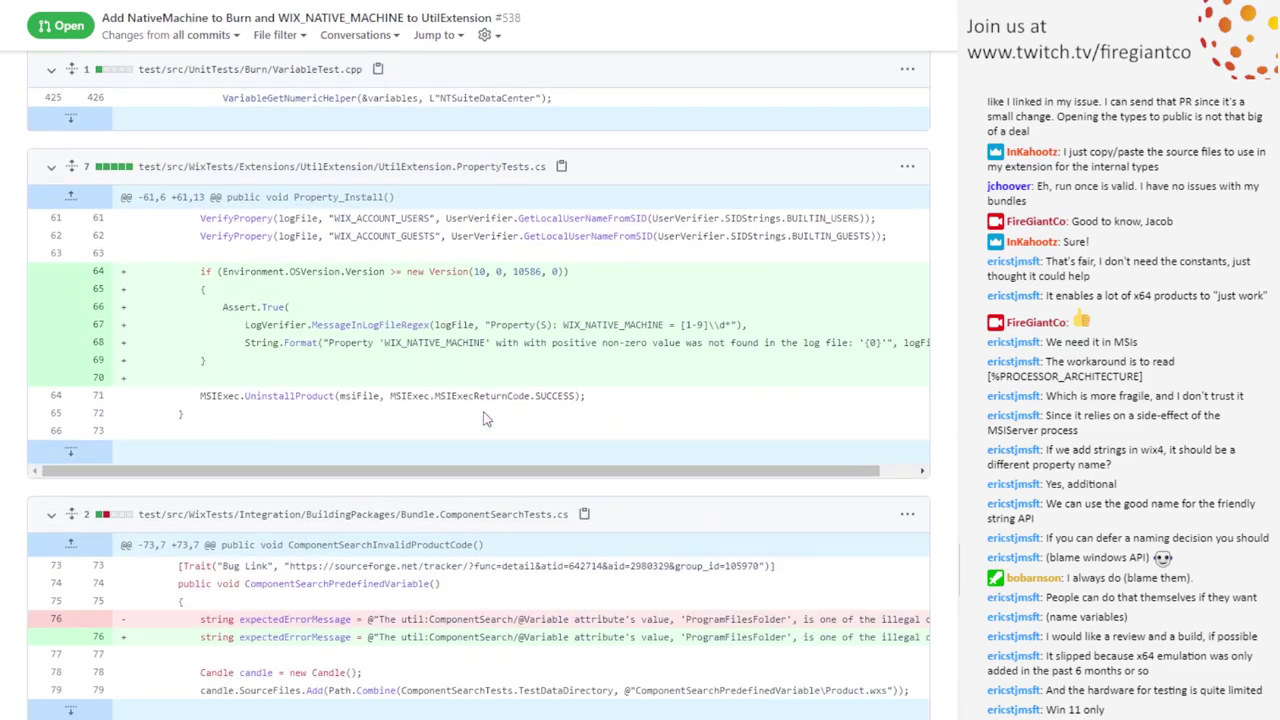
drag(256, 271, 560, 271)
click(629, 277)
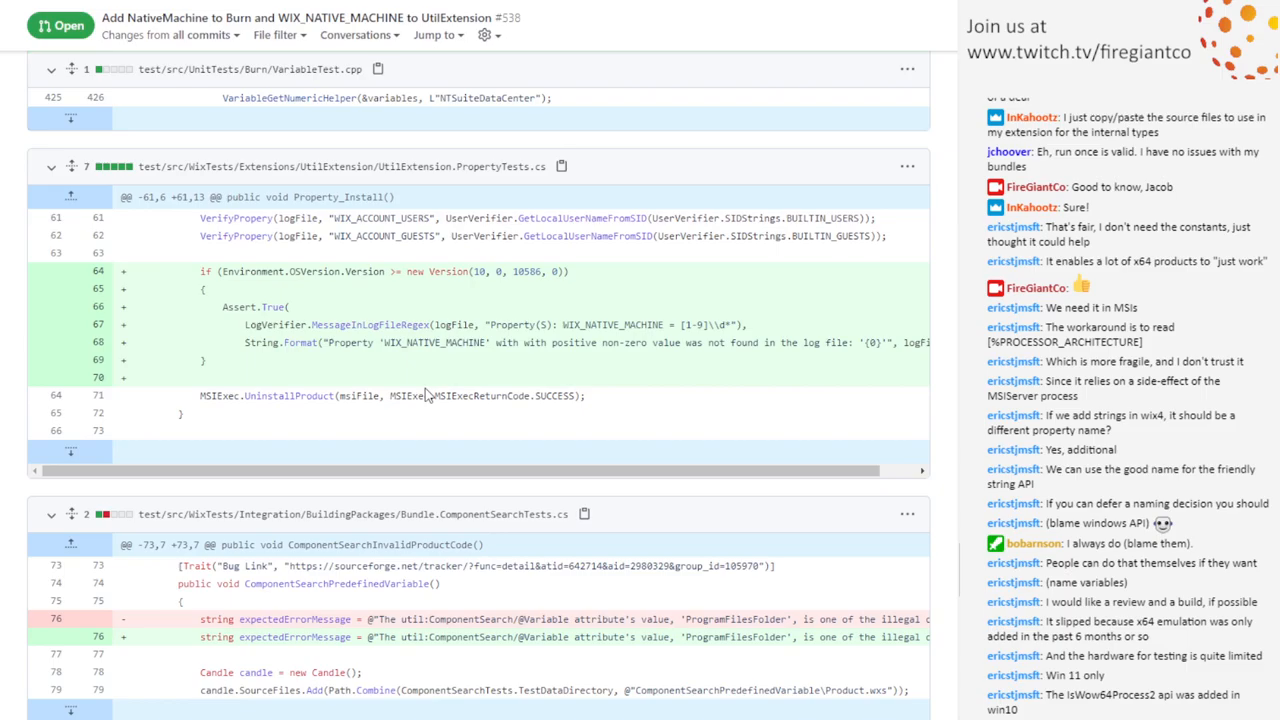
scroll(425, 388, up, 15)
Navigate back to PR #538's conversation page linking issue #6556 and wix4#37
key(alt+Left)
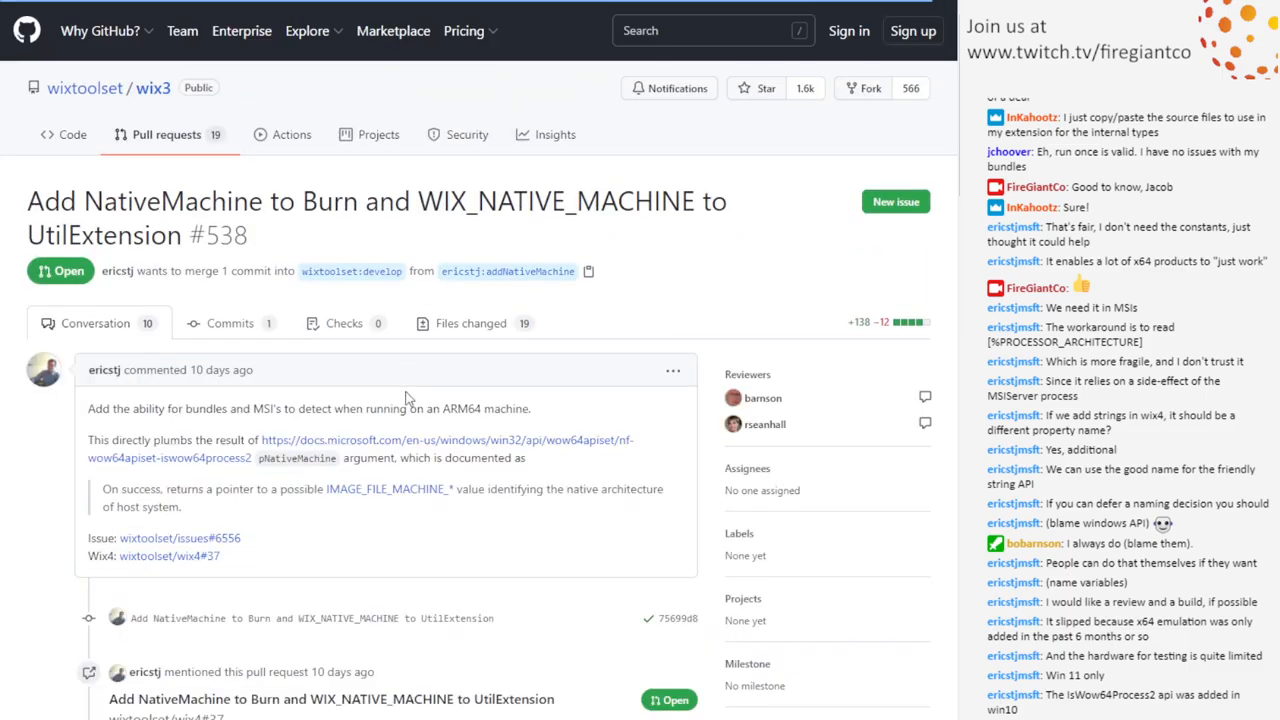